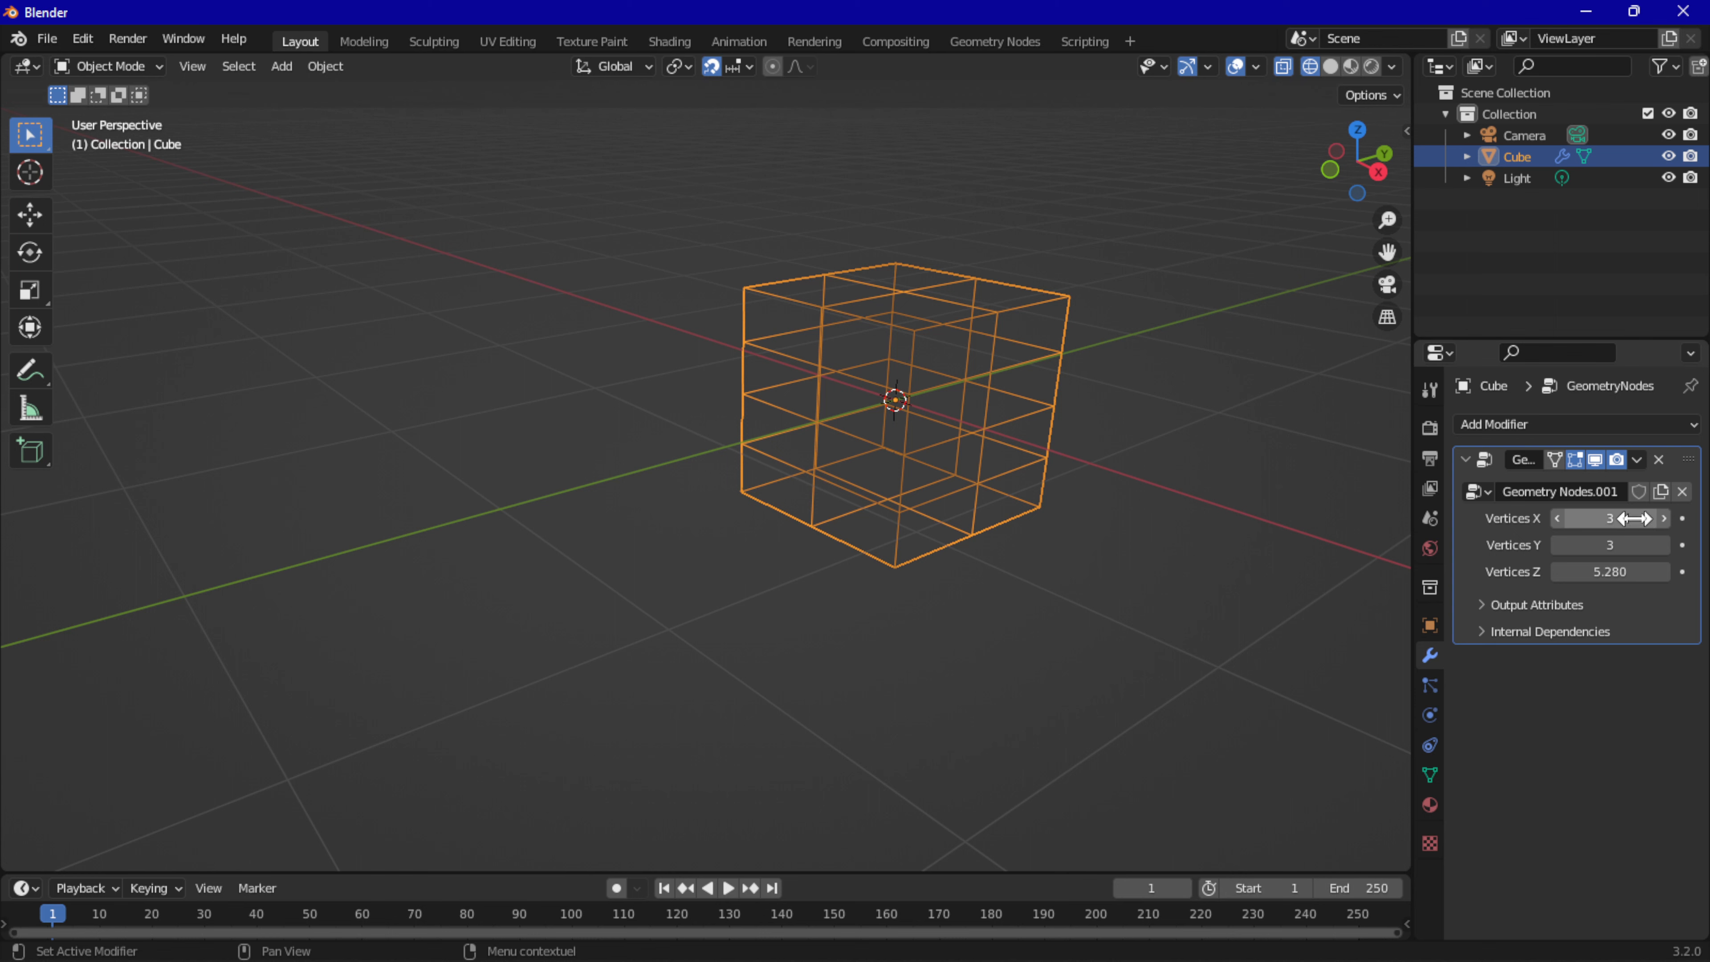
Step: Set the cube's Geometry Nodes modifier inputs to Vertices X 4, Vertices Y 6 and Vertices Z 11.980
{"action": "mouse_move", "coordinate": [1646, 517]}
{"action": "left_mouse_down"}
{"action": "mouse_move", "coordinate": [1703, 518]}
{"action": "mouse_move", "coordinate": [1622, 519]}
{"action": "left_mouse_up"}
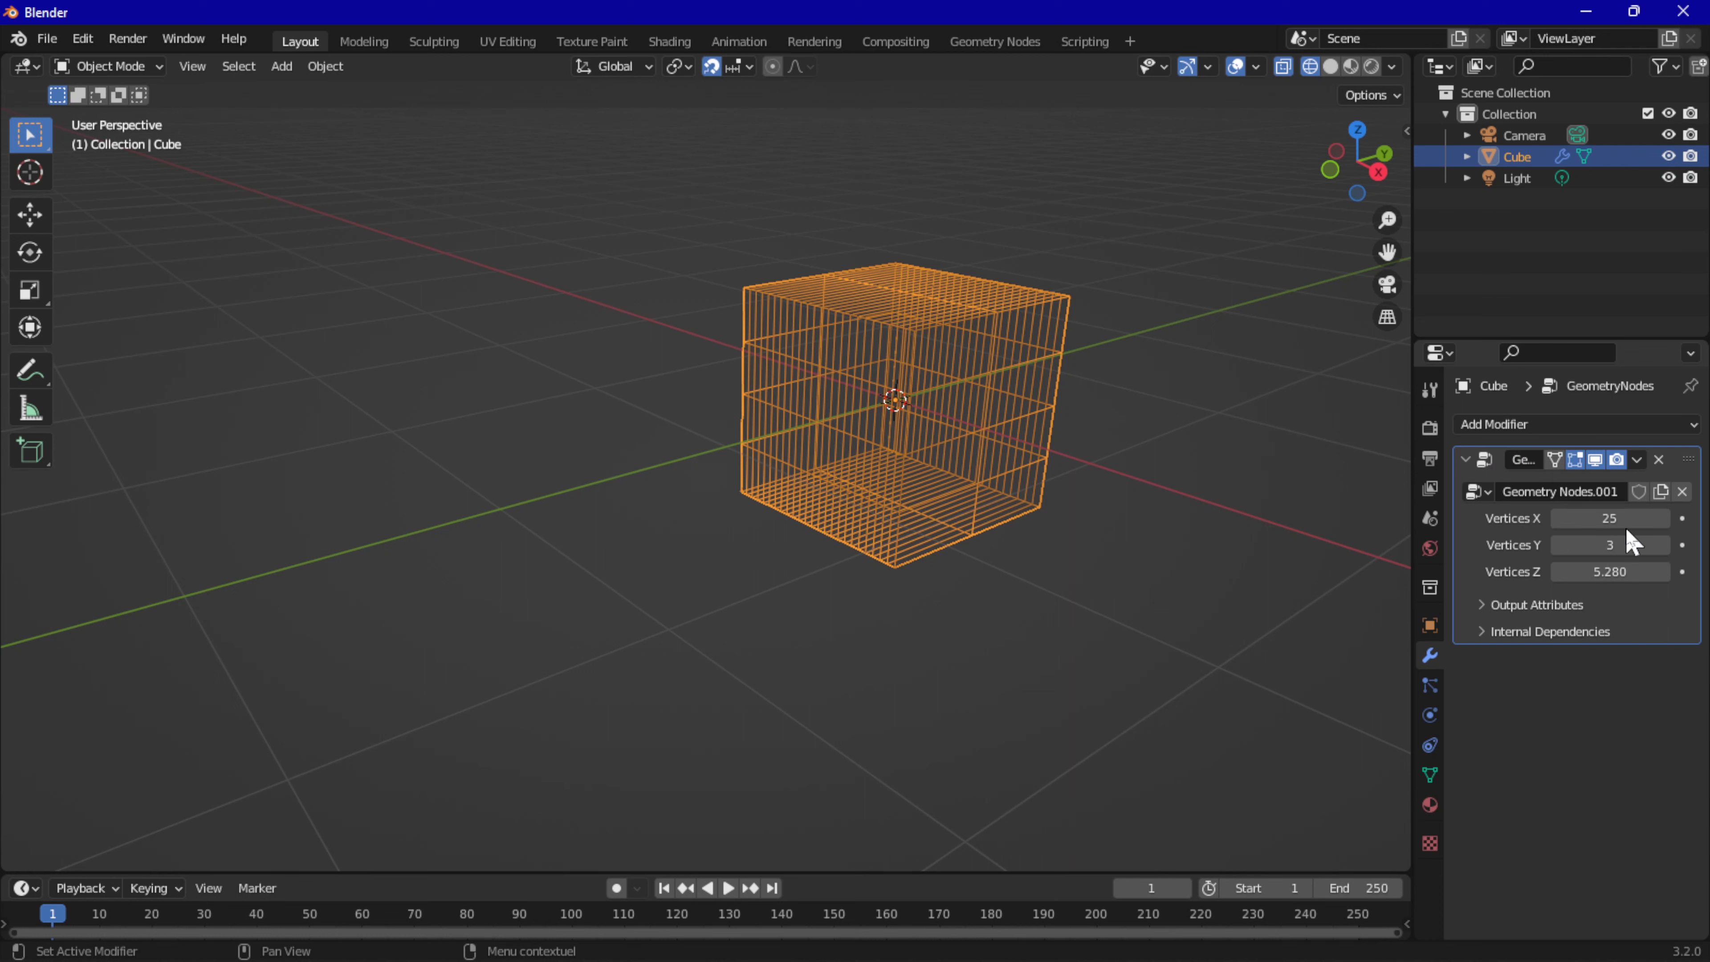
{"action": "left_click_drag", "start_coordinate": [1635, 544], "coordinate": [1609, 518]}
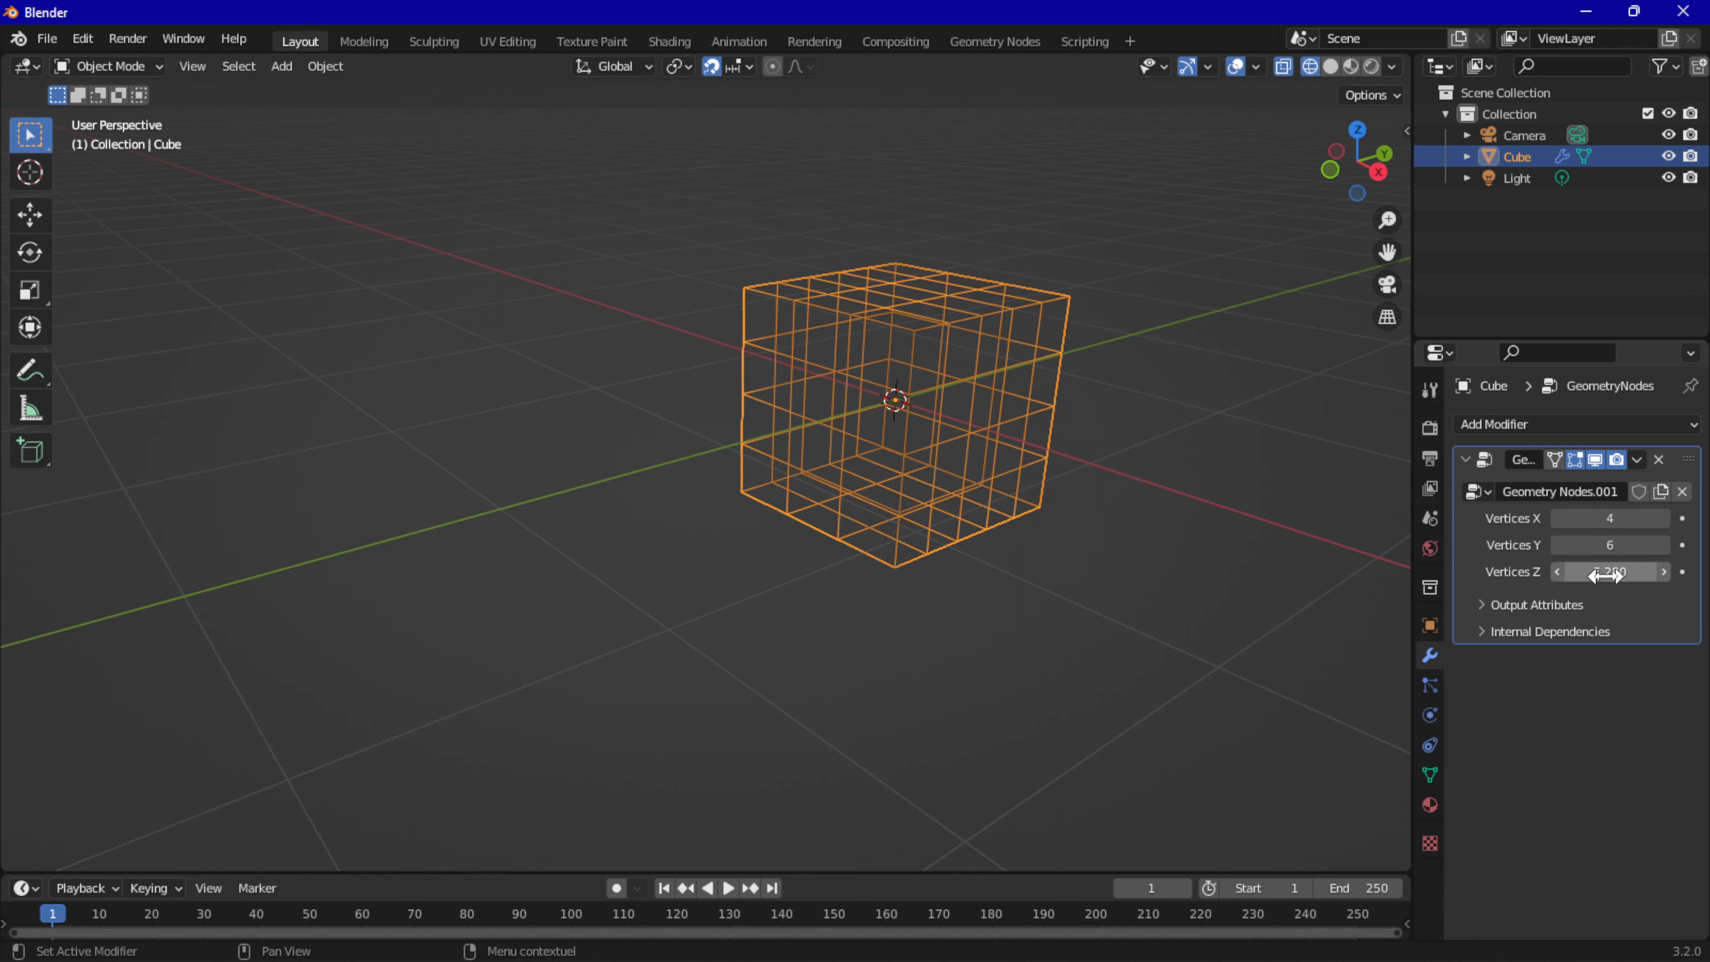
{"action": "left_click_drag", "start_coordinate": [1611, 569], "coordinate": [1611, 569]}
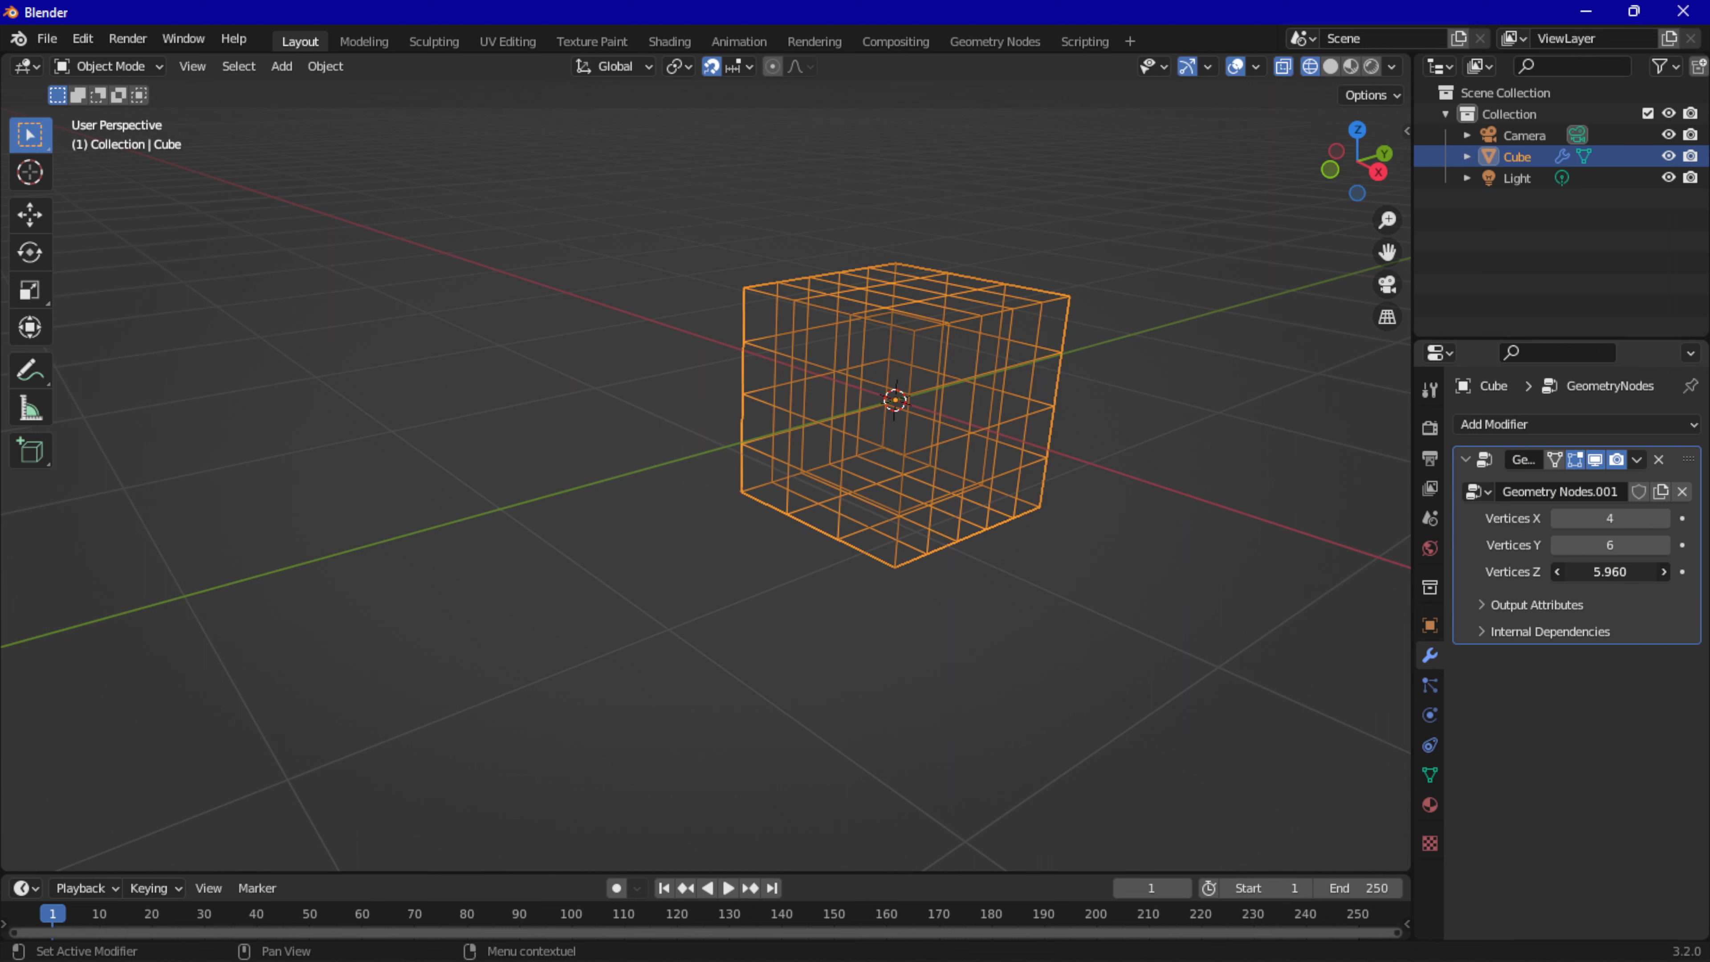
{"action": "left_click_drag", "start_coordinate": [1609, 571], "coordinate": [1615, 571]}
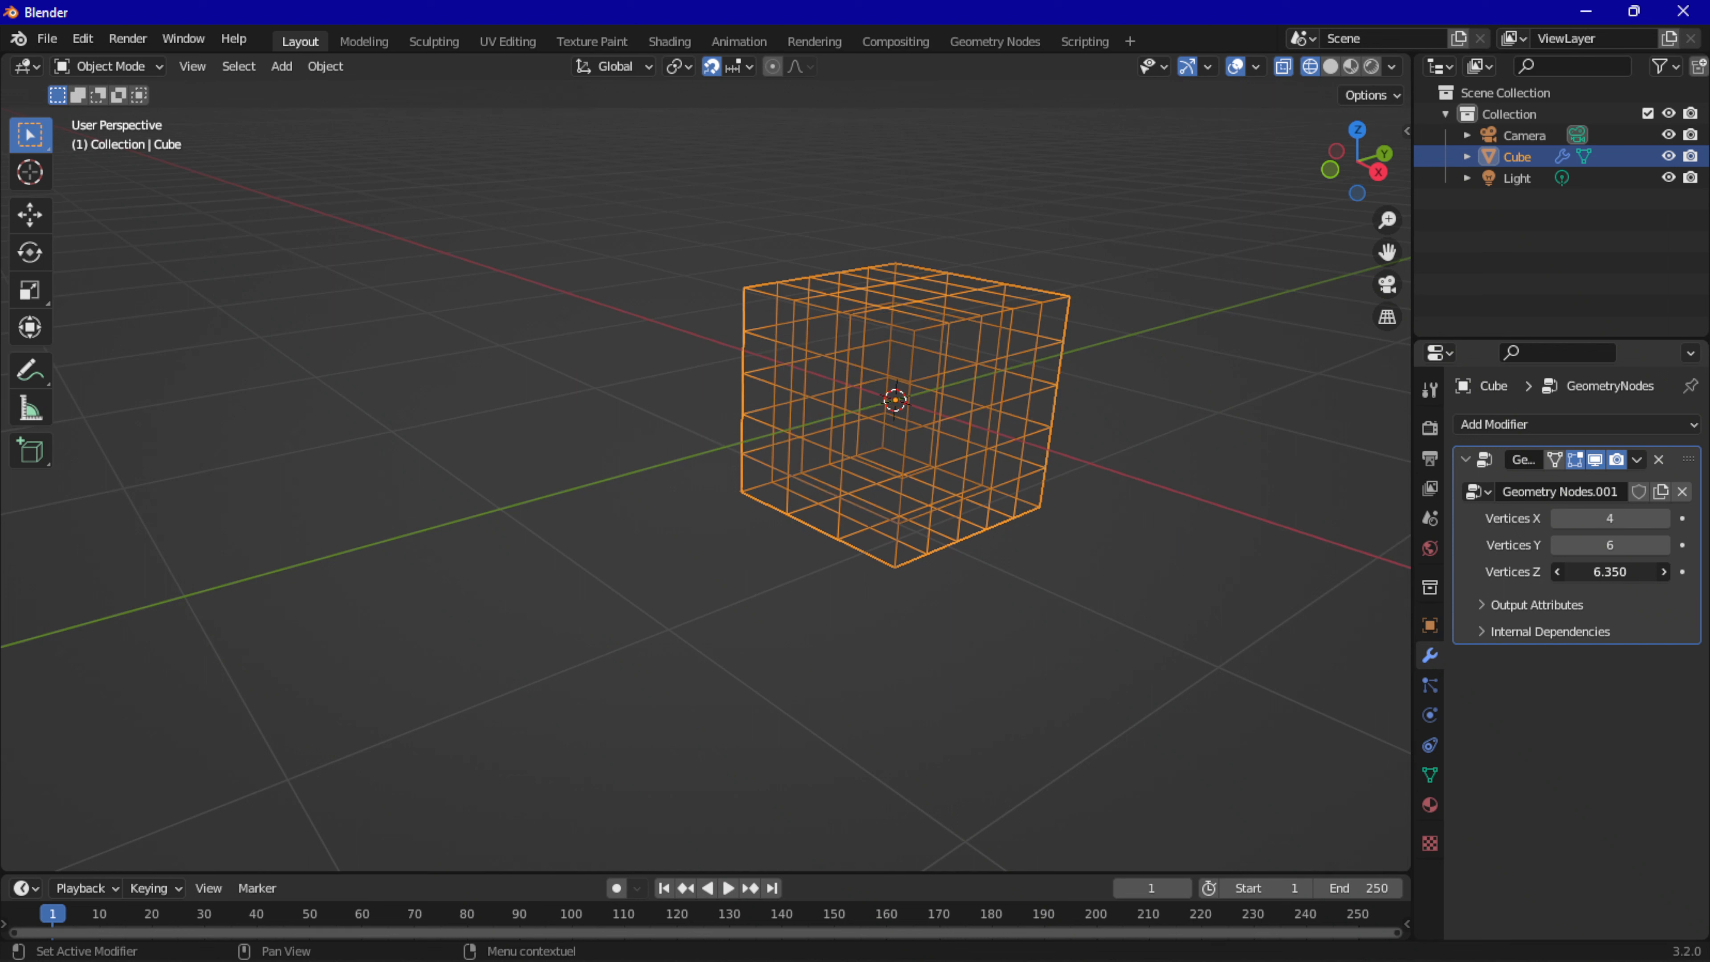
{"action": "mouse_move", "coordinate": [1610, 571]}
{"action": "left_mouse_down"}
{"action": "mouse_move", "coordinate": [1668, 571]}
{"action": "mouse_move", "coordinate": [1607, 572]}
{"action": "left_mouse_up"}
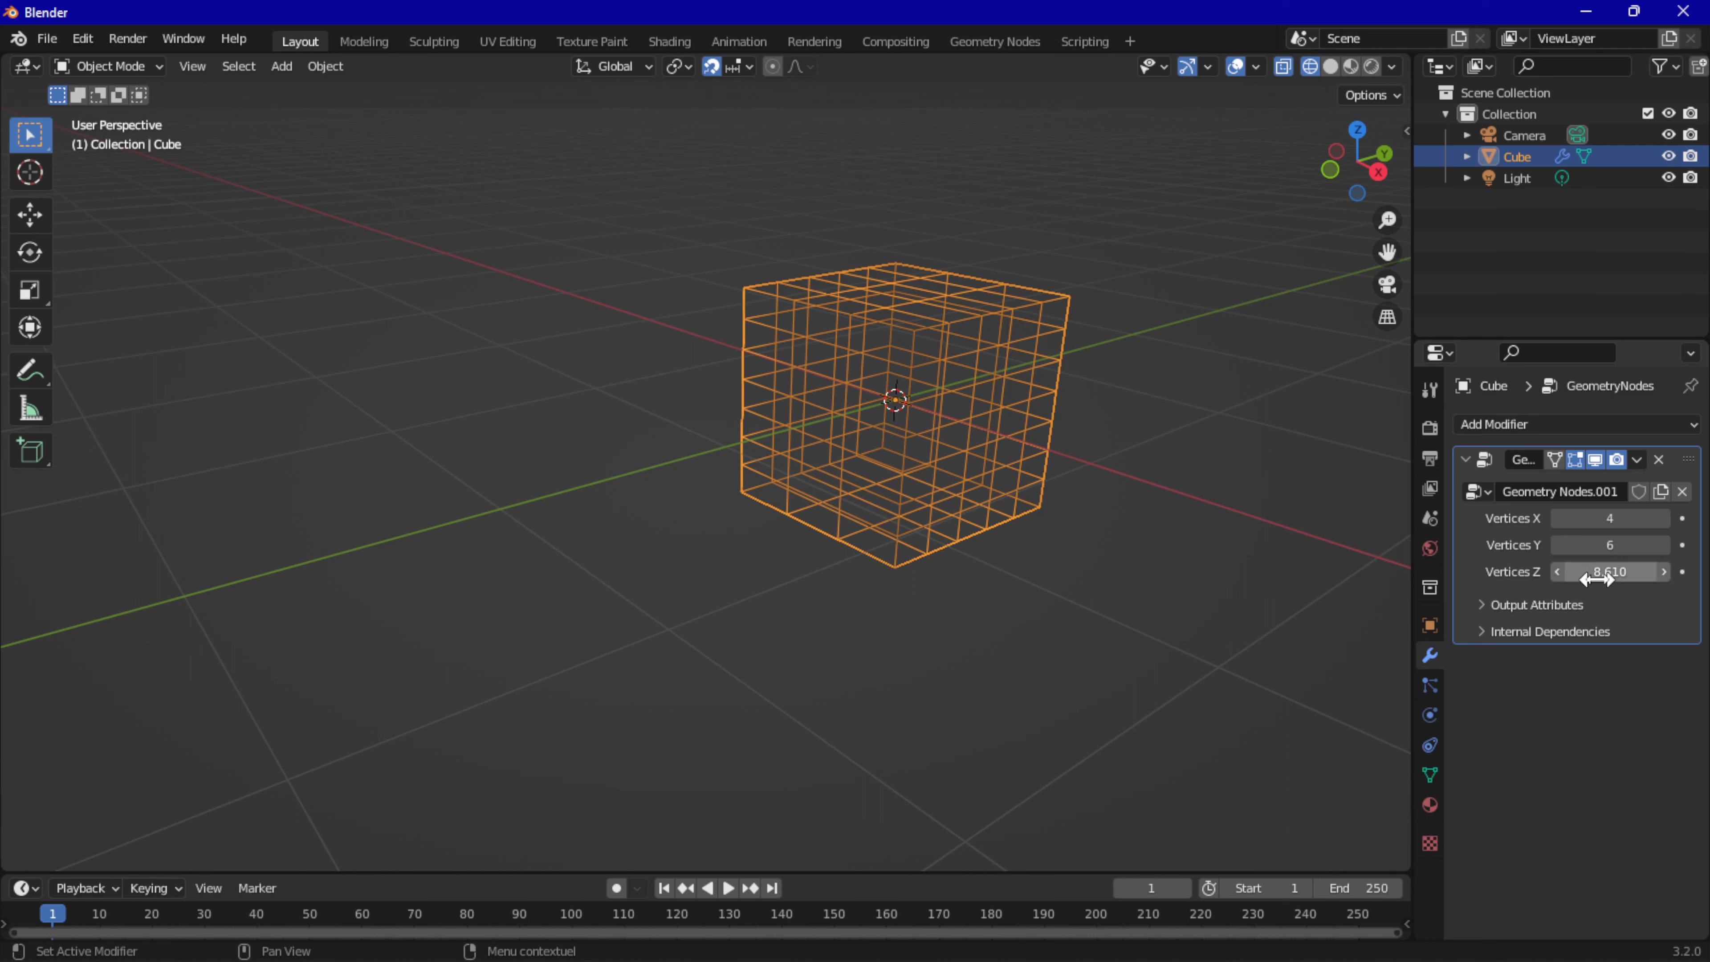
{"action": "left_click_drag", "start_coordinate": [1596, 570], "coordinate": [1643, 570]}
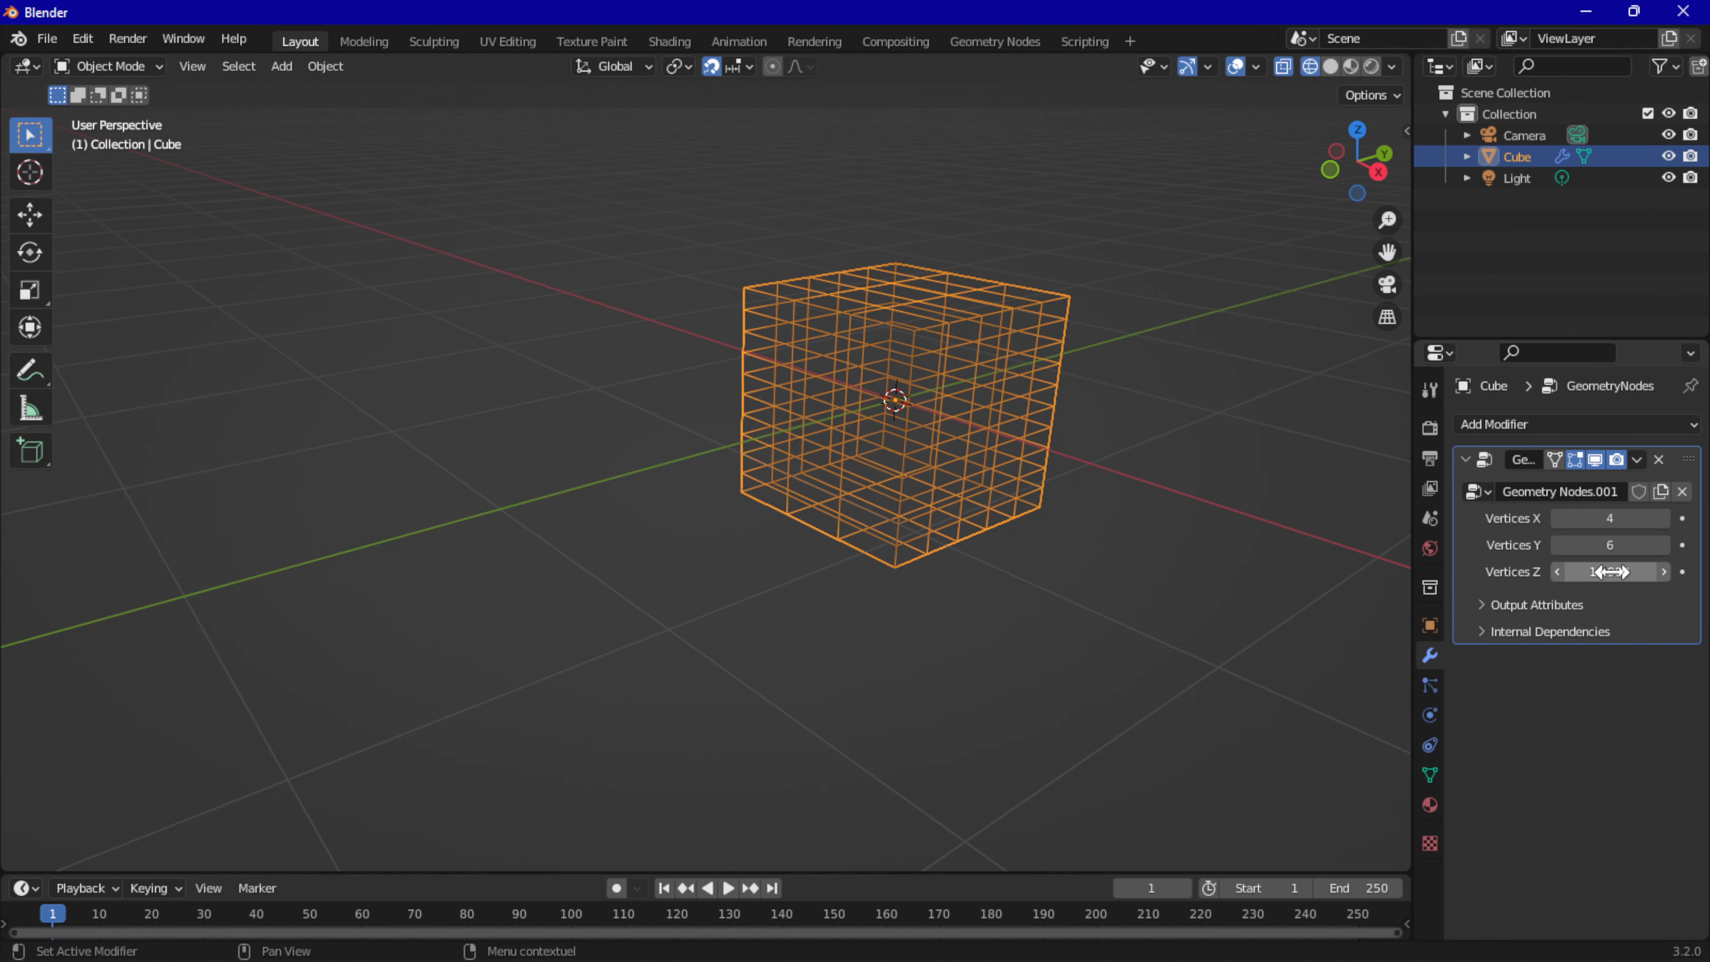
Step: Replace the cube with a mesh cylinder and show the viewport in solid shading
{"action": "middle_click_drag", "start_coordinate": [829, 498], "coordinate": [836, 490]}
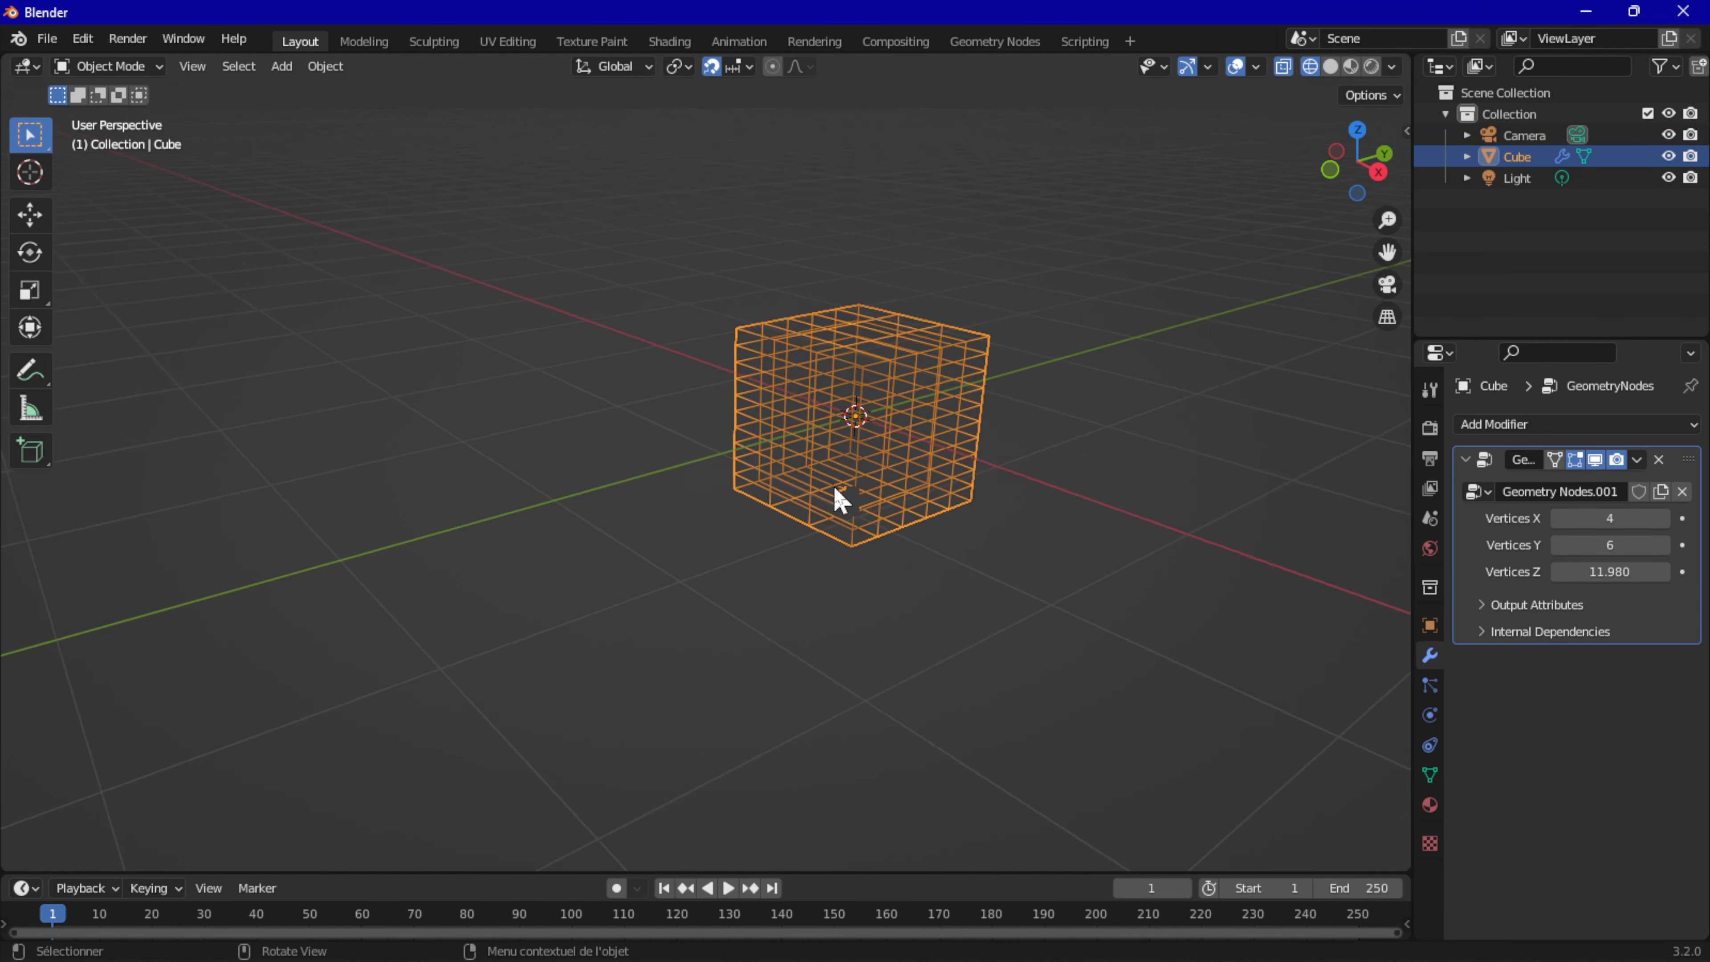
{"action": "scroll", "coordinate": [838, 500], "scroll_direction": "down", "scroll_amount": 3}
{"action": "key", "text": "Delete"}
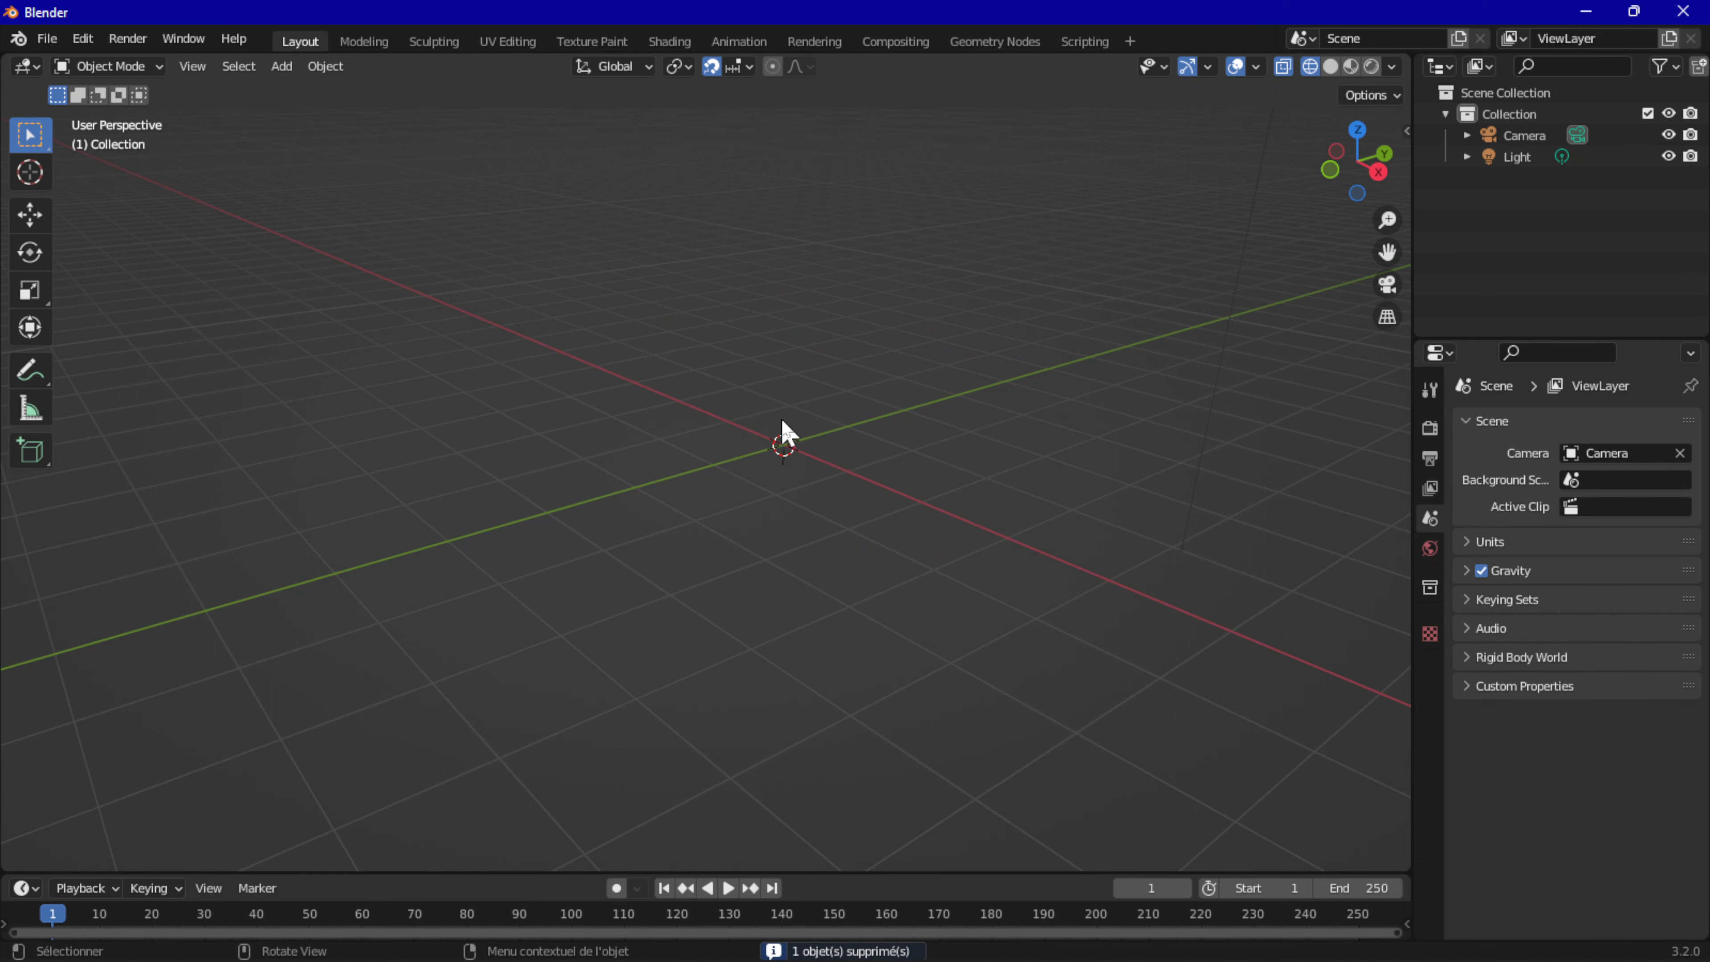
{"action": "left_click", "coordinate": [295, 66]}
{"action": "mouse_move", "coordinate": [404, 91]}
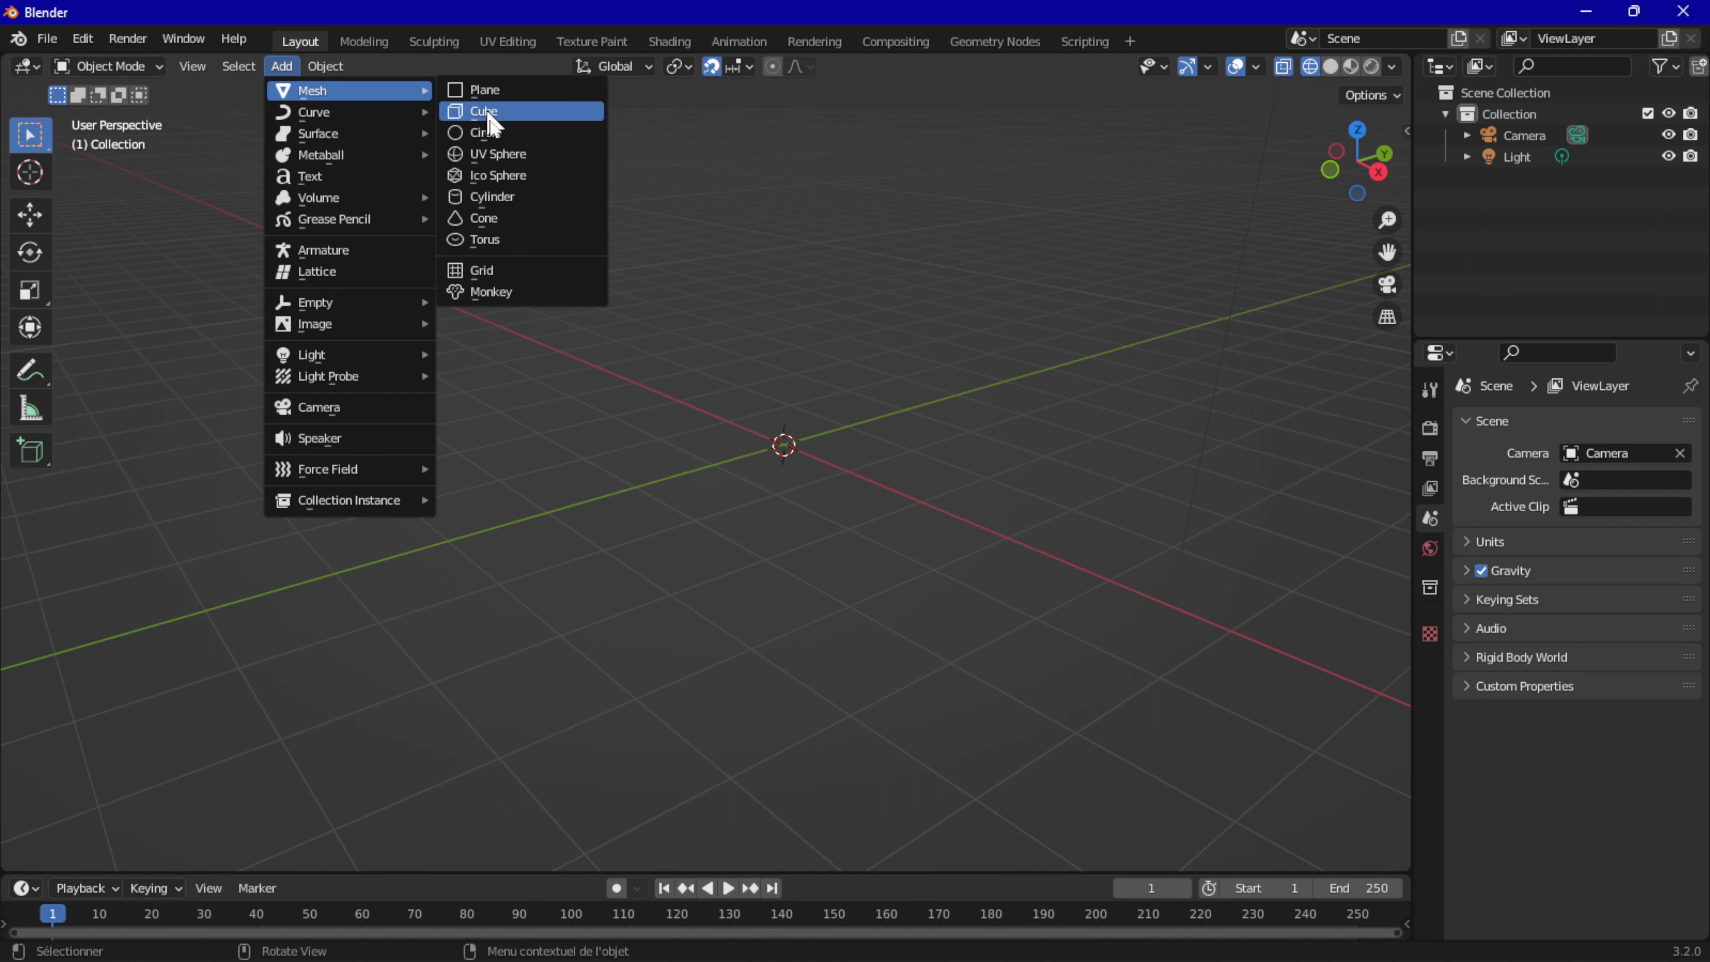
{"action": "left_click", "coordinate": [490, 197]}
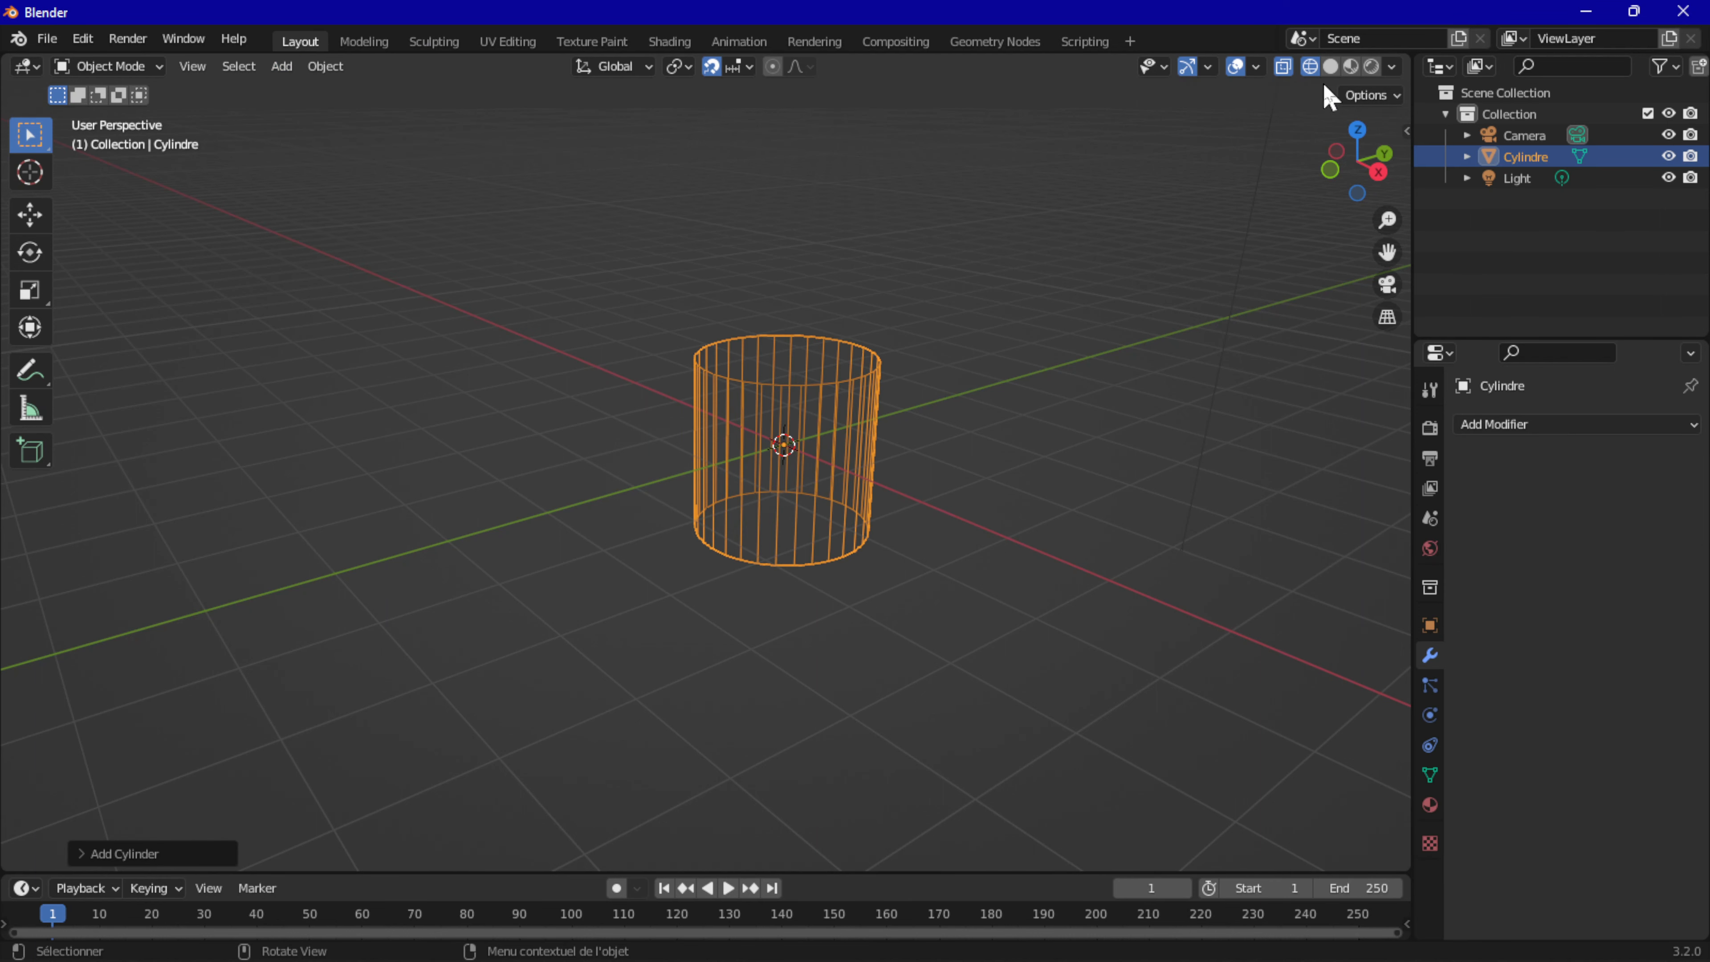
{"action": "left_click", "coordinate": [1329, 67]}
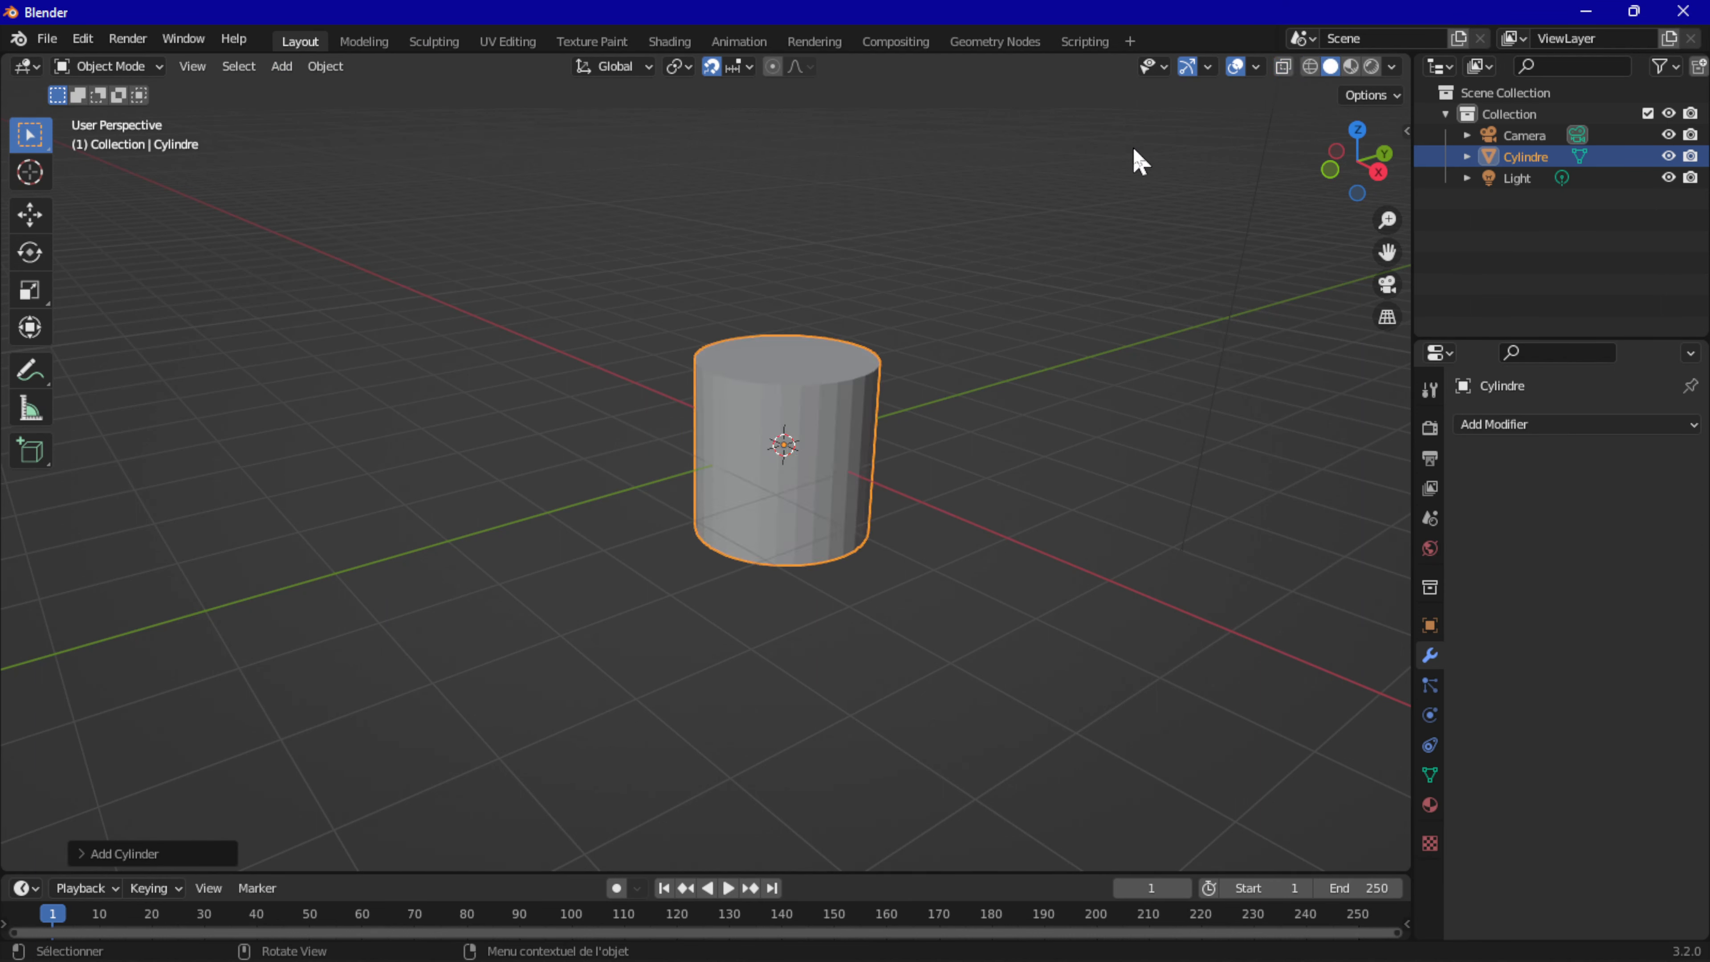
Step: Create a new geometry node tree for the cylinder in the Geometry Nodes workspace and move Group Input farther away from Group Output
{"action": "left_click", "coordinate": [990, 42]}
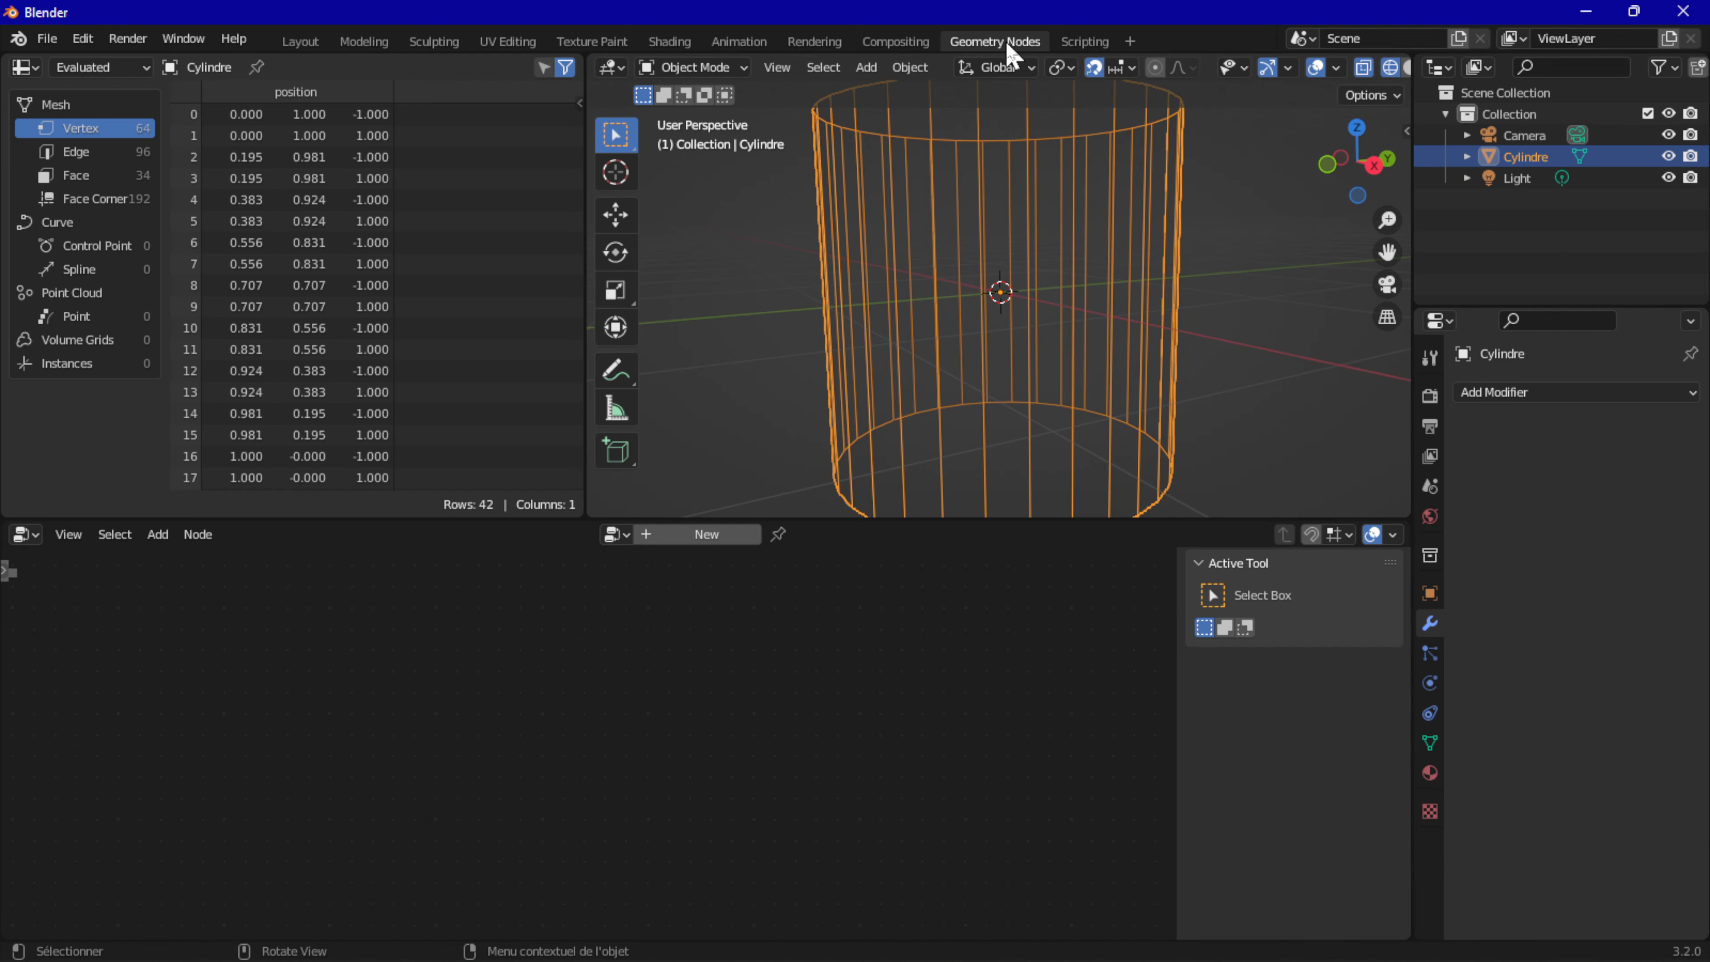
{"action": "left_click", "coordinate": [696, 535]}
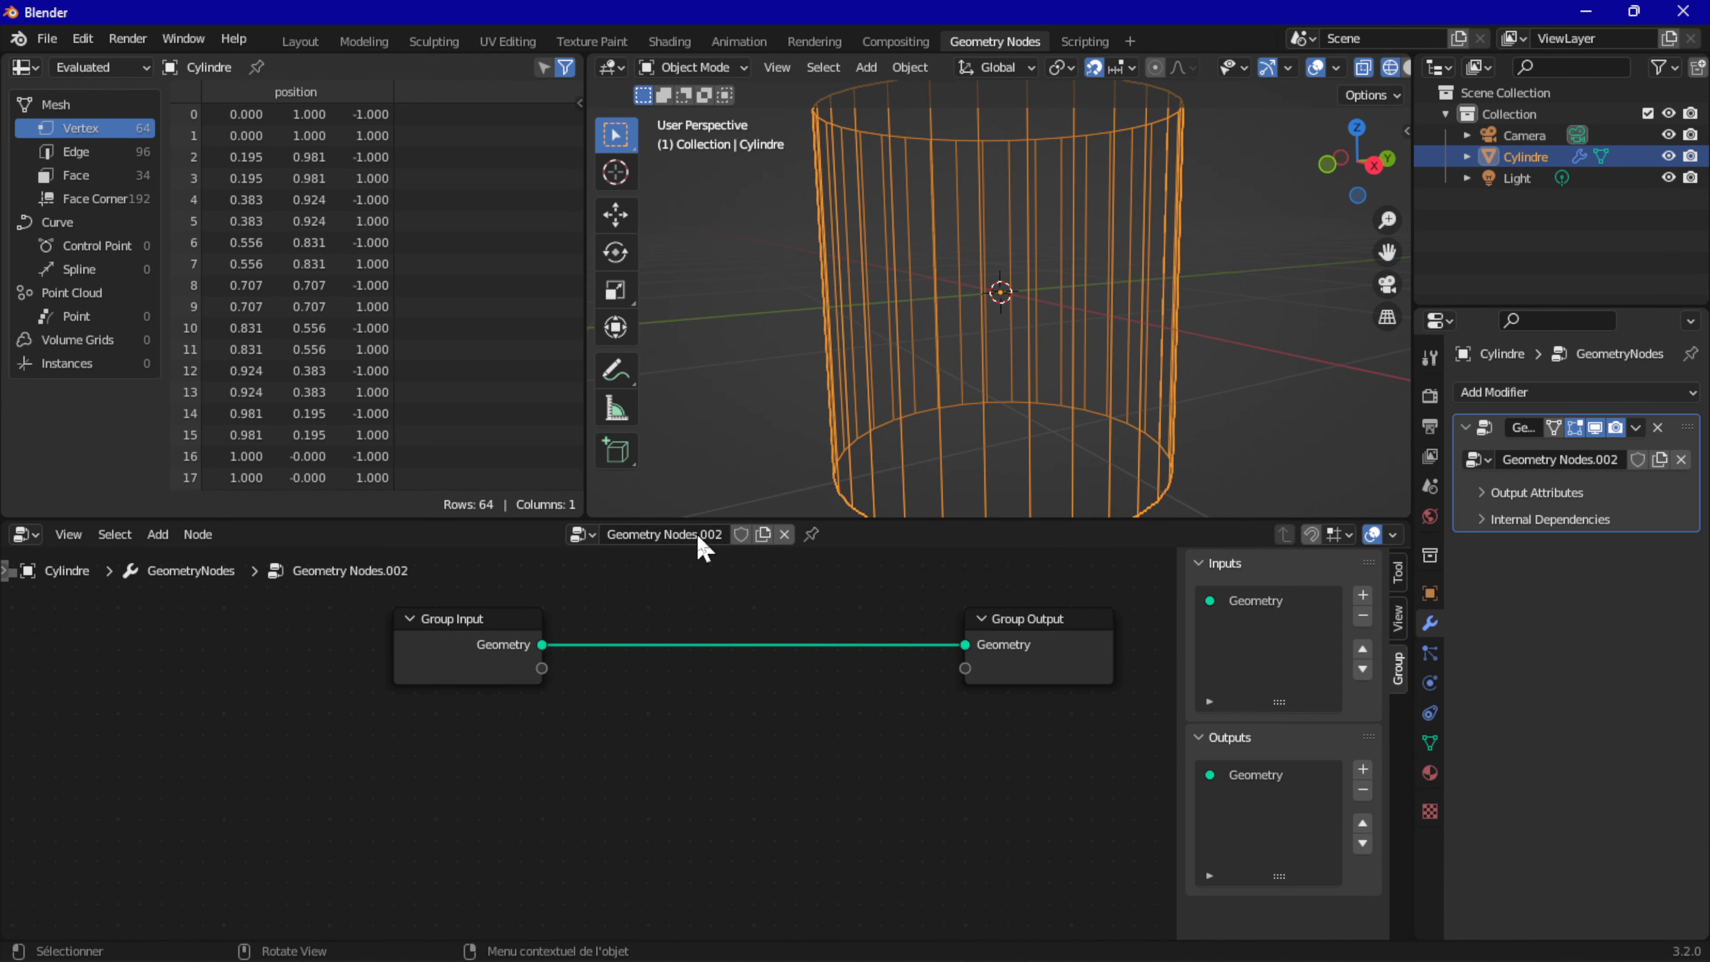
{"action": "left_click_drag", "start_coordinate": [438, 682], "coordinate": [132, 701]}
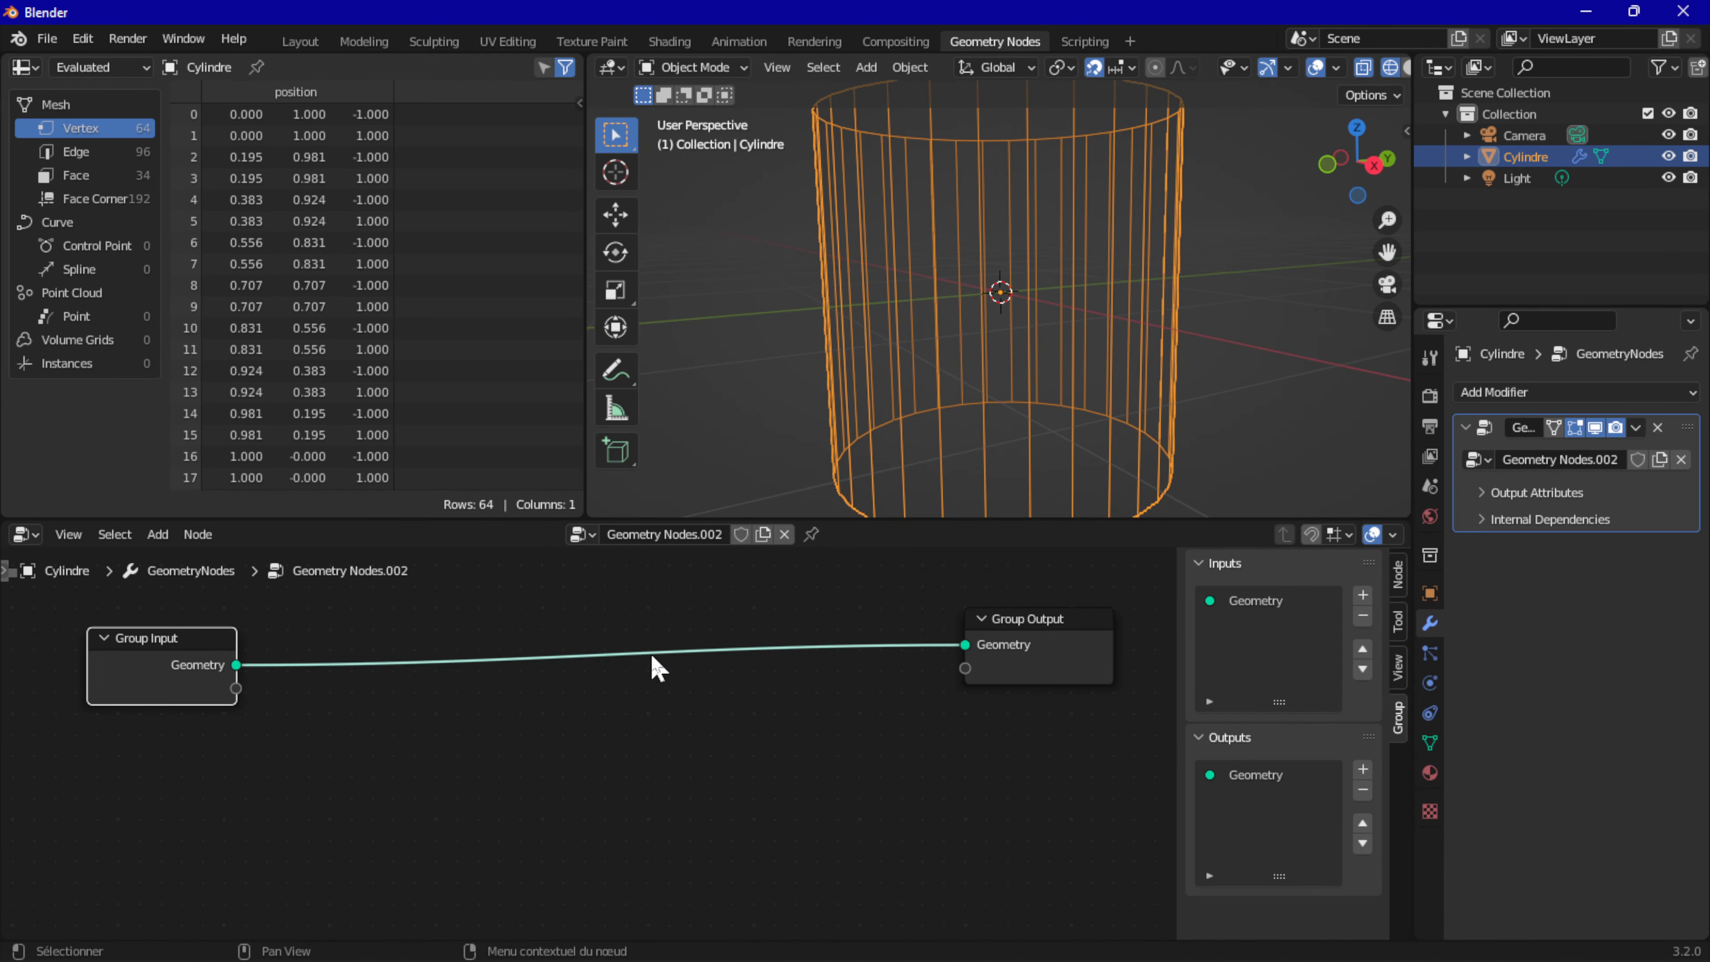
{"action": "left_click", "coordinate": [159, 536]}
{"action": "left_click_drag", "start_coordinate": [1018, 614], "coordinate": [1020, 617]}
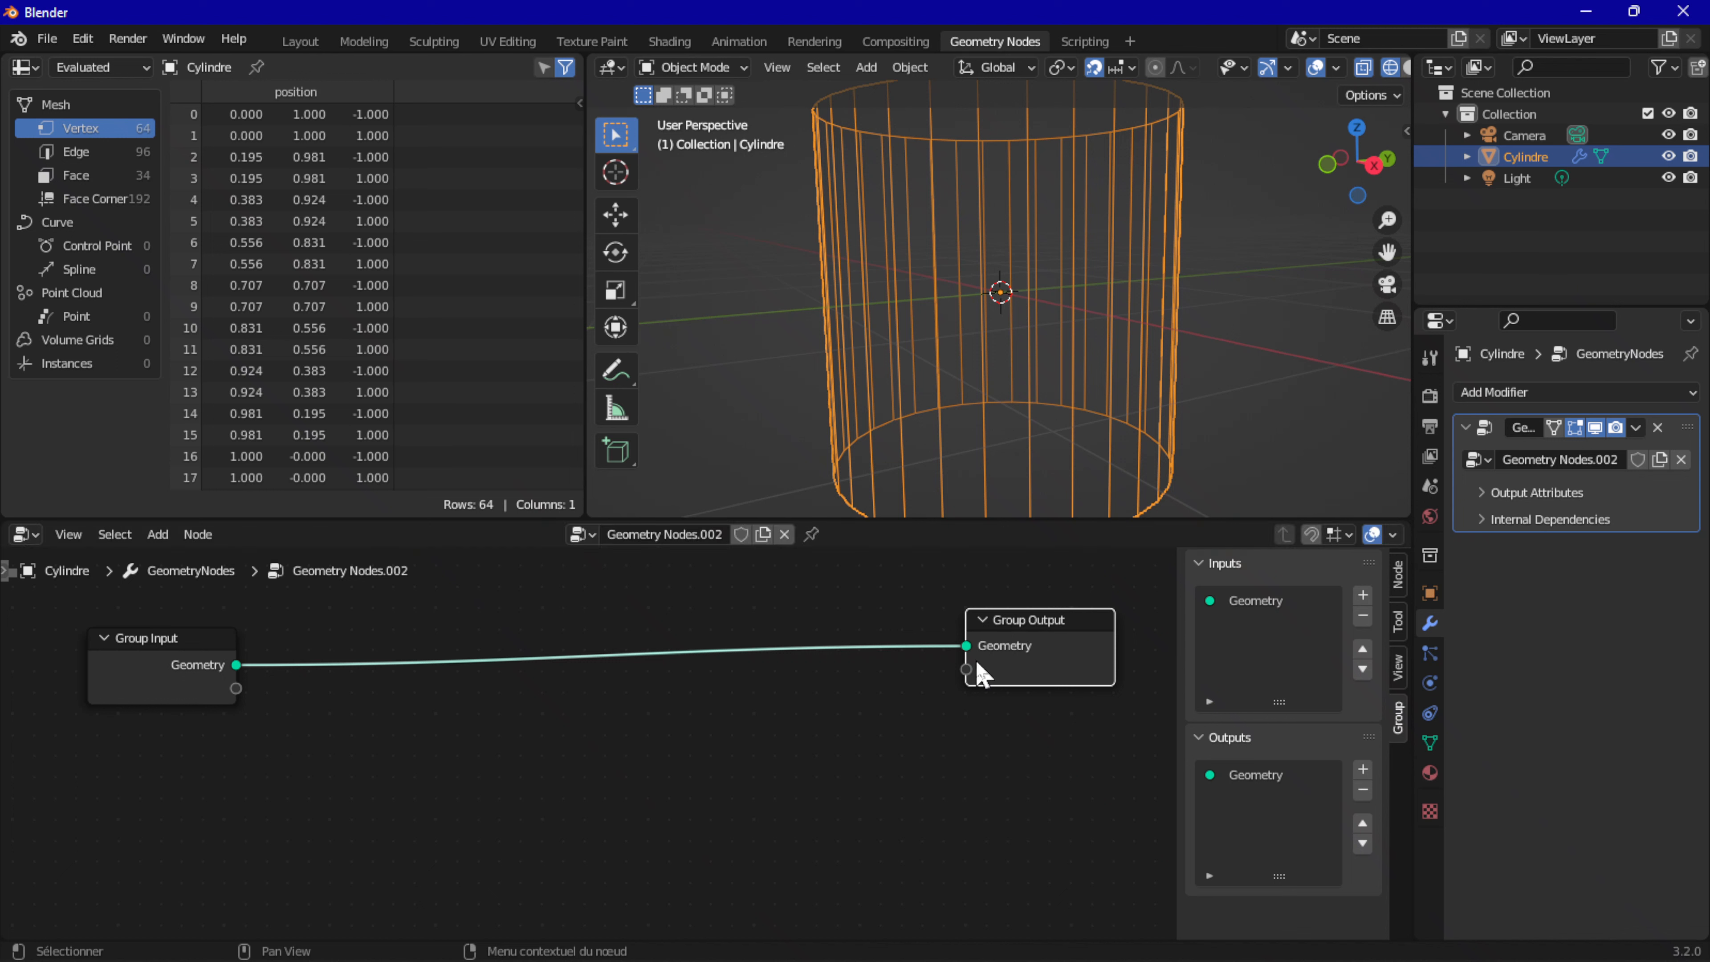
Step: Insert a Grid mesh primitive node on the link into Group Output and place it lower between the two group nodes
{"action": "left_click", "coordinate": [159, 533]}
{"action": "mouse_move", "coordinate": [222, 292]}
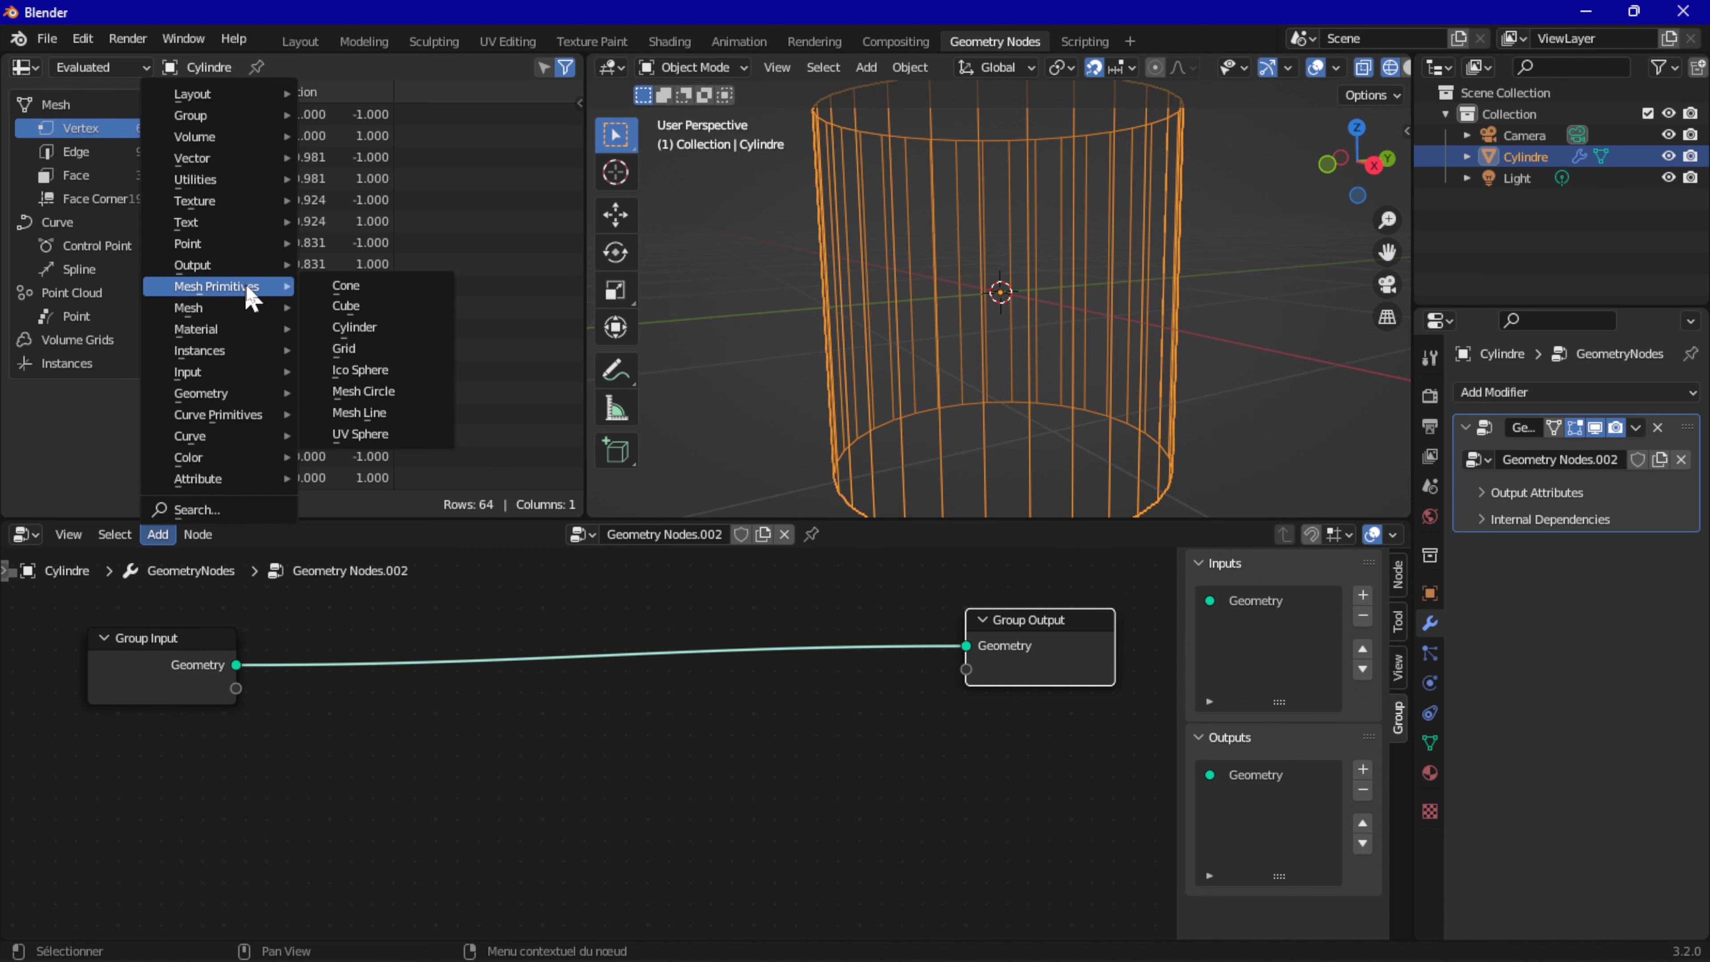
{"action": "left_click", "coordinate": [396, 346]}
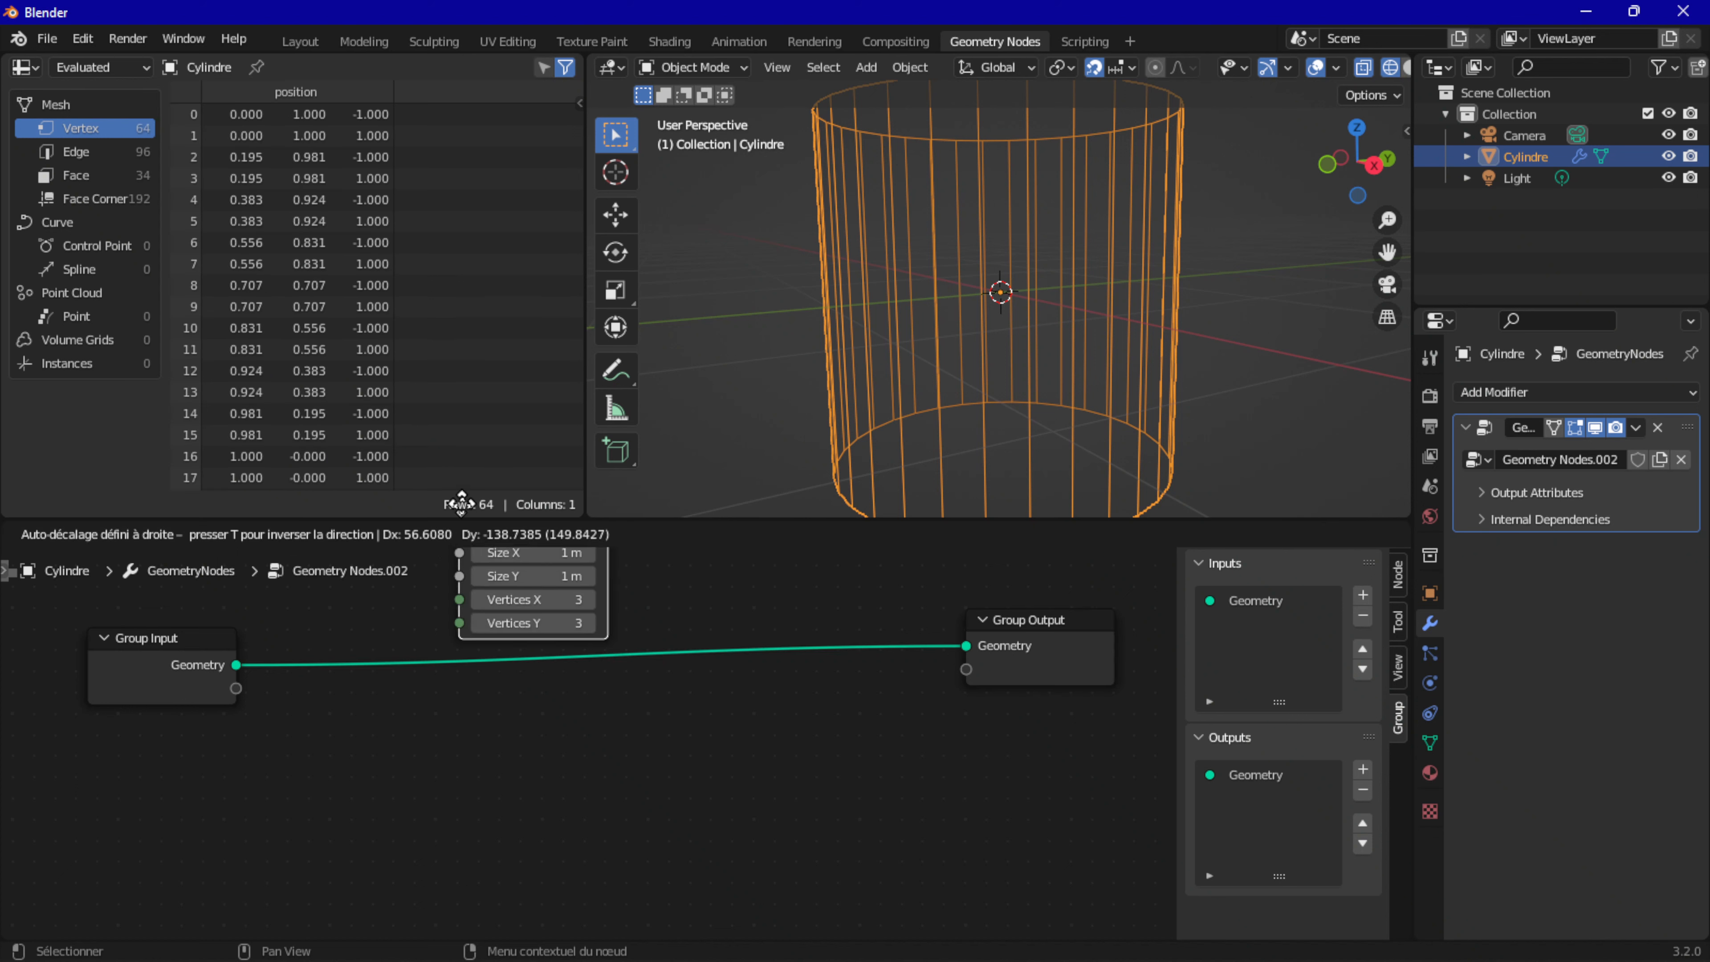
{"action": "left_click", "coordinate": [551, 586]}
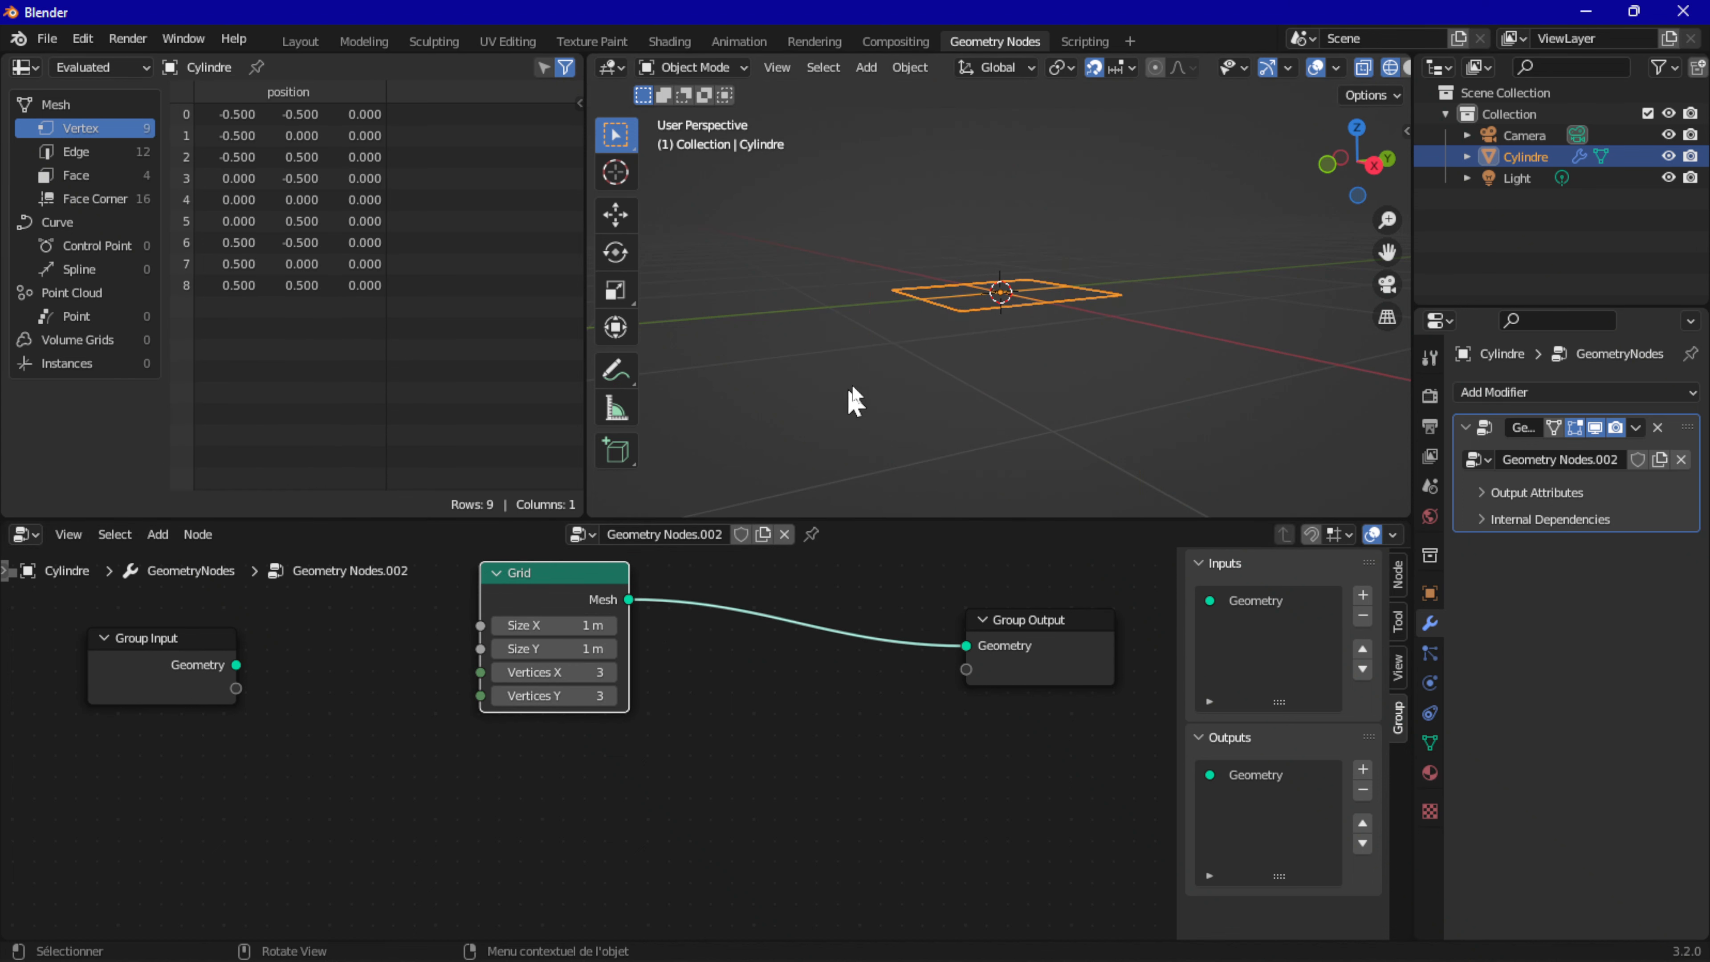
{"action": "middle_click_drag", "start_coordinate": [890, 364], "coordinate": [909, 418]}
{"action": "left_click_drag", "start_coordinate": [551, 578], "coordinate": [616, 707]}
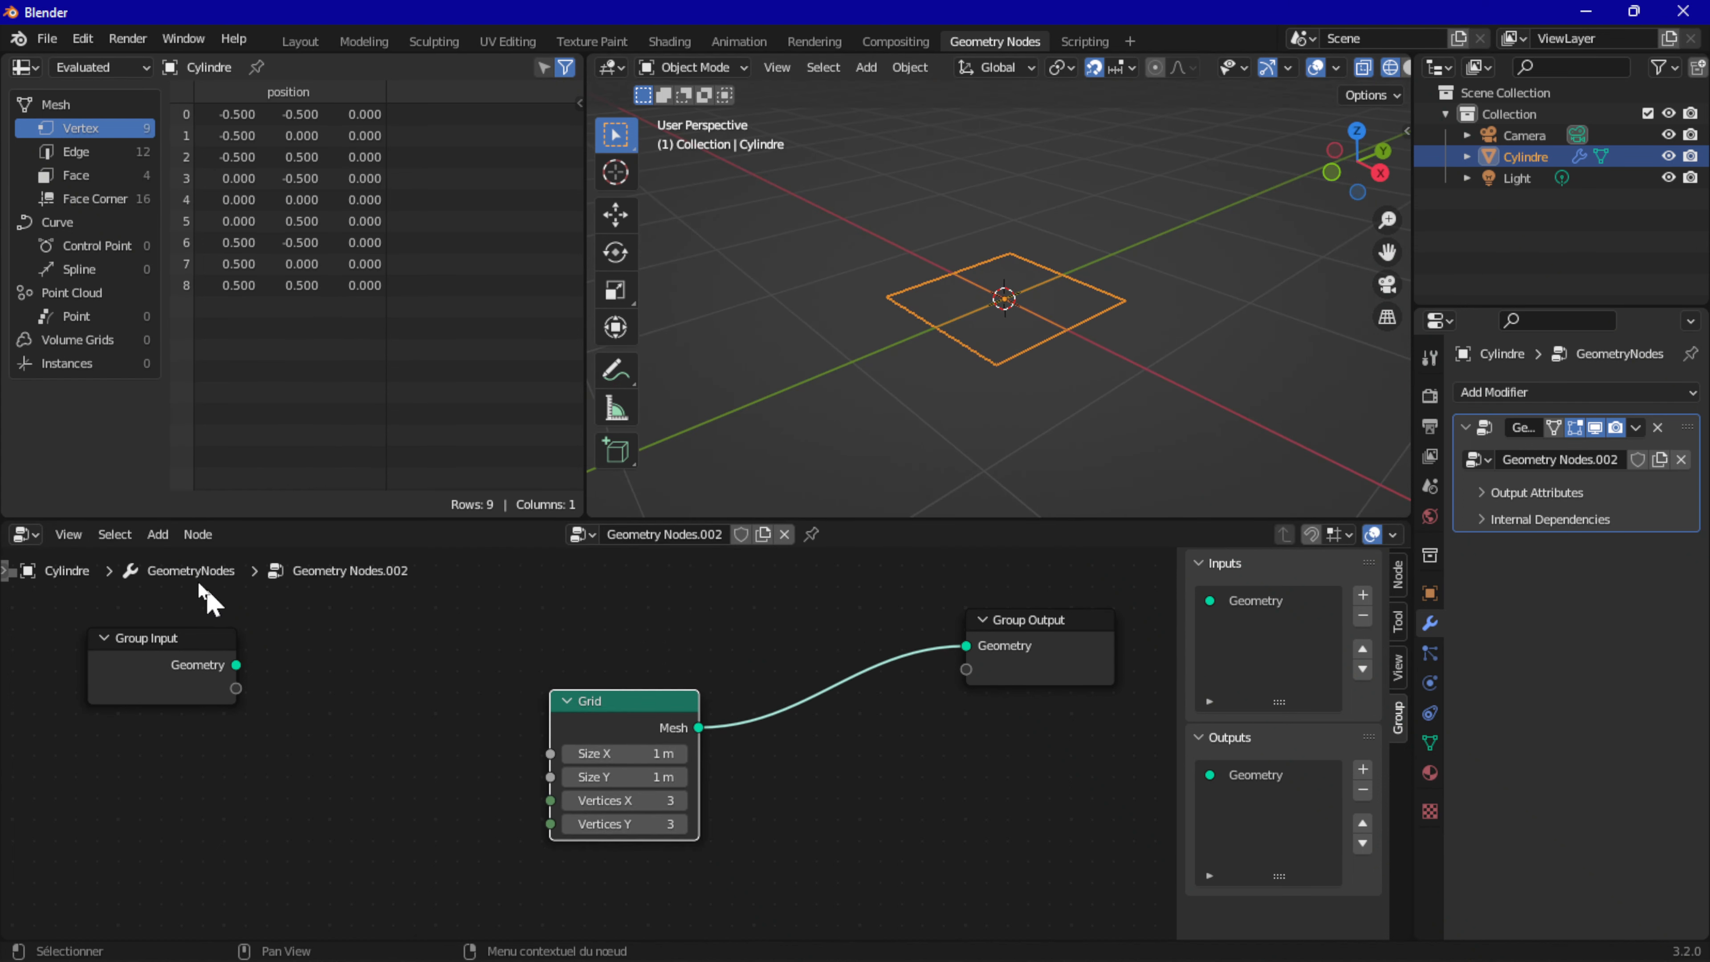
Step: Add an Integer node with value 8 driving the Grid's Vertices X, and set the Grid's Vertices Y to 40
{"action": "left_click", "coordinate": [158, 534]}
{"action": "mouse_move", "coordinate": [192, 375]}
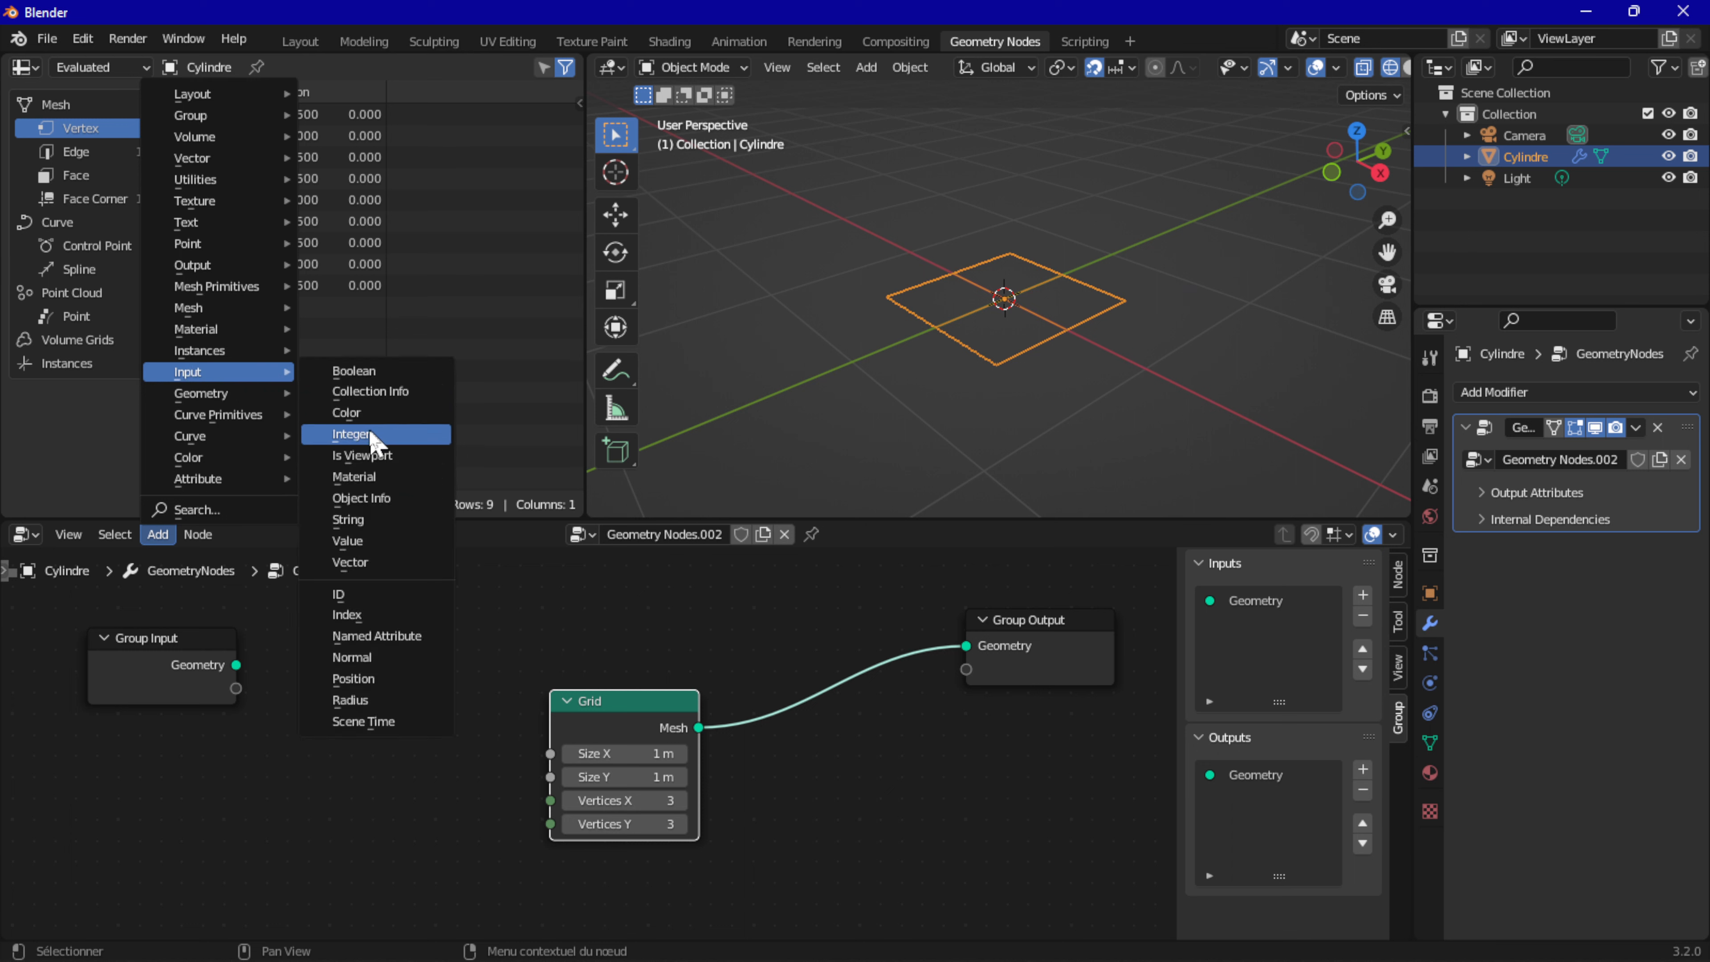
{"action": "left_click", "coordinate": [421, 442]}
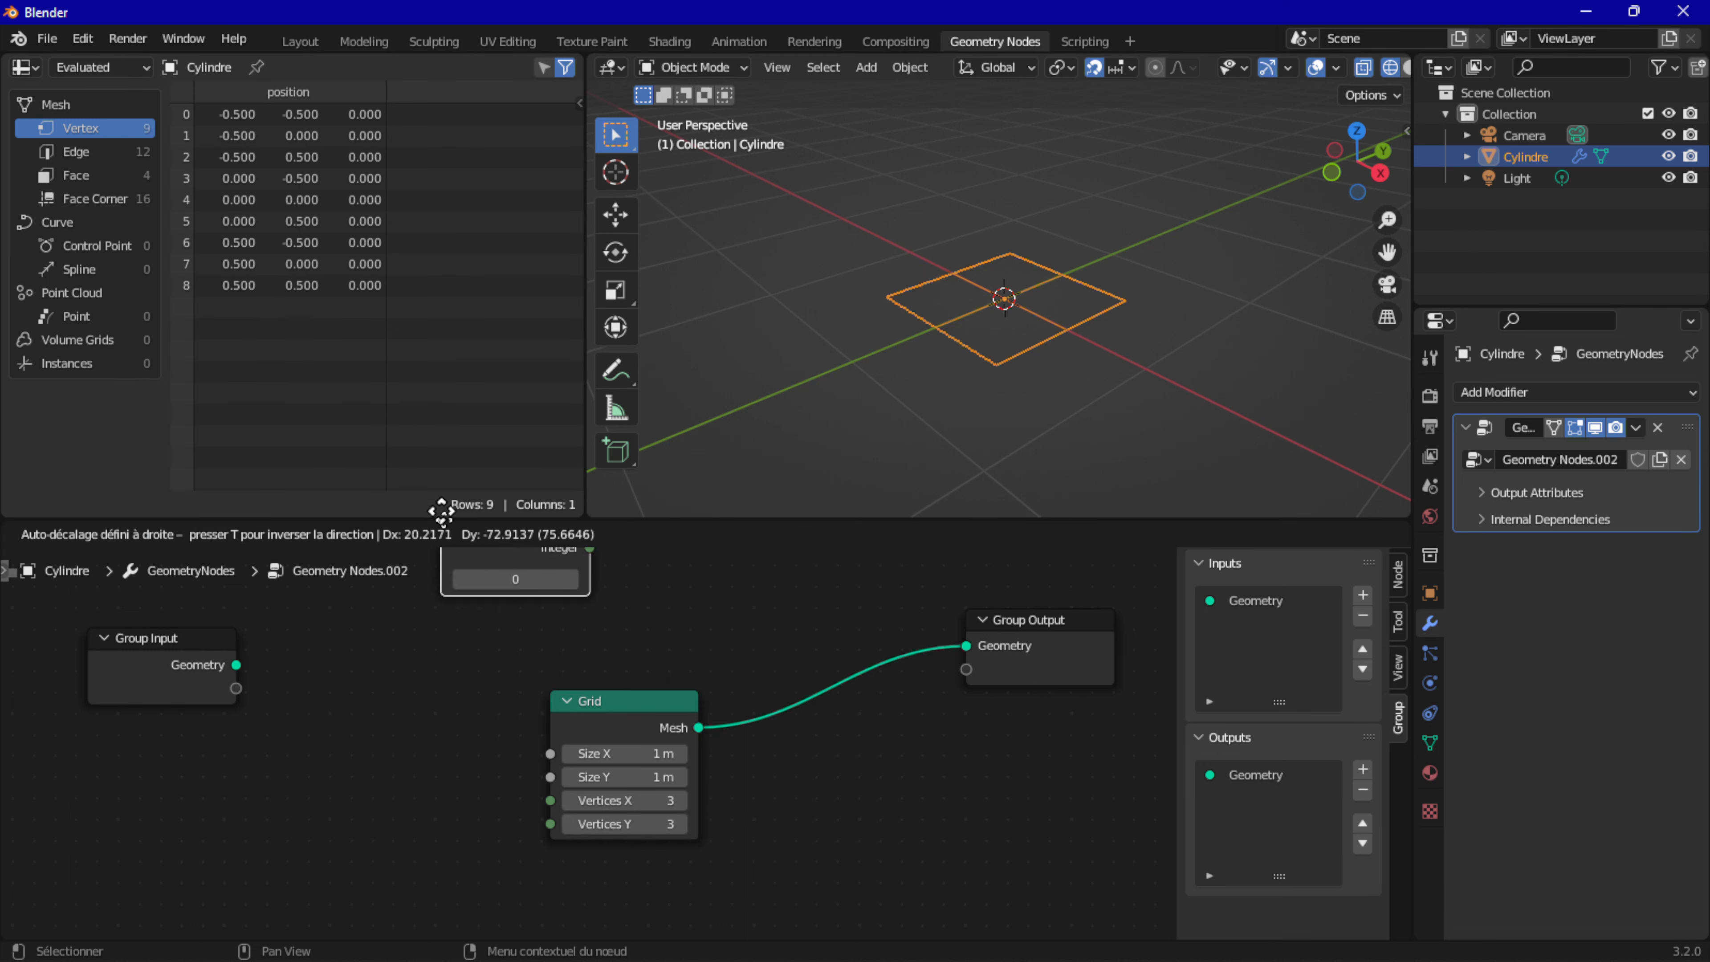
{"action": "left_click", "coordinate": [302, 757]}
{"action": "scroll", "coordinate": [412, 774], "scroll_direction": "up", "scroll_amount": 2}
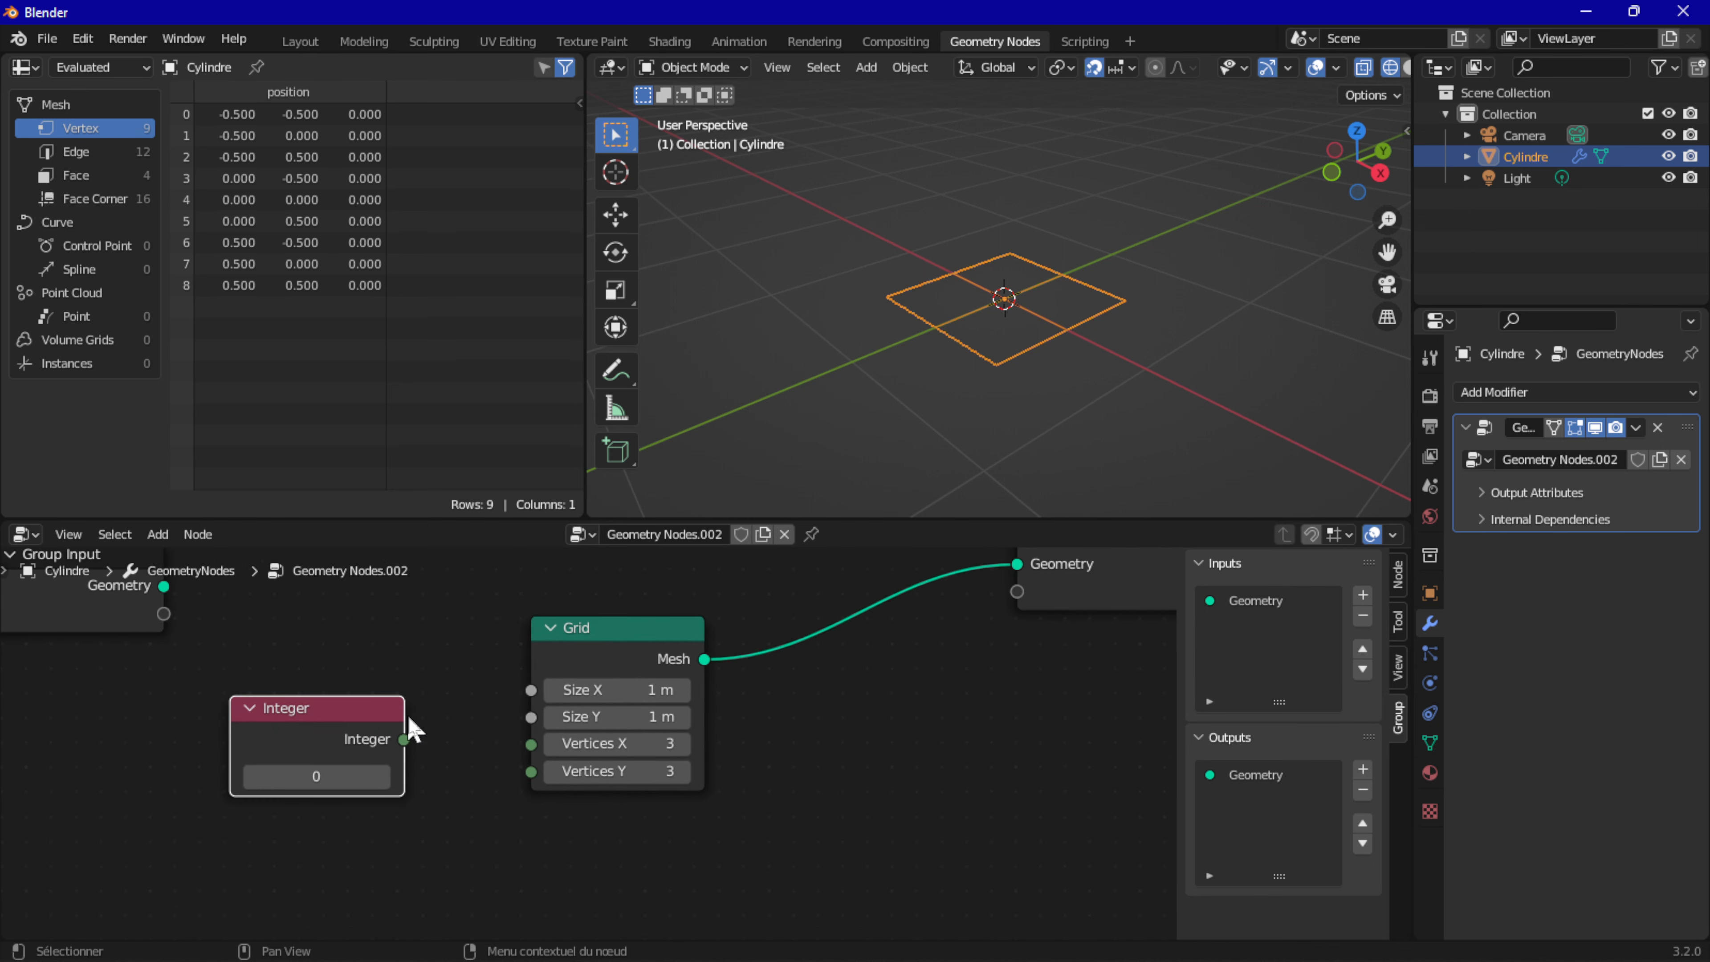
{"action": "left_click_drag", "start_coordinate": [409, 741], "coordinate": [547, 746]}
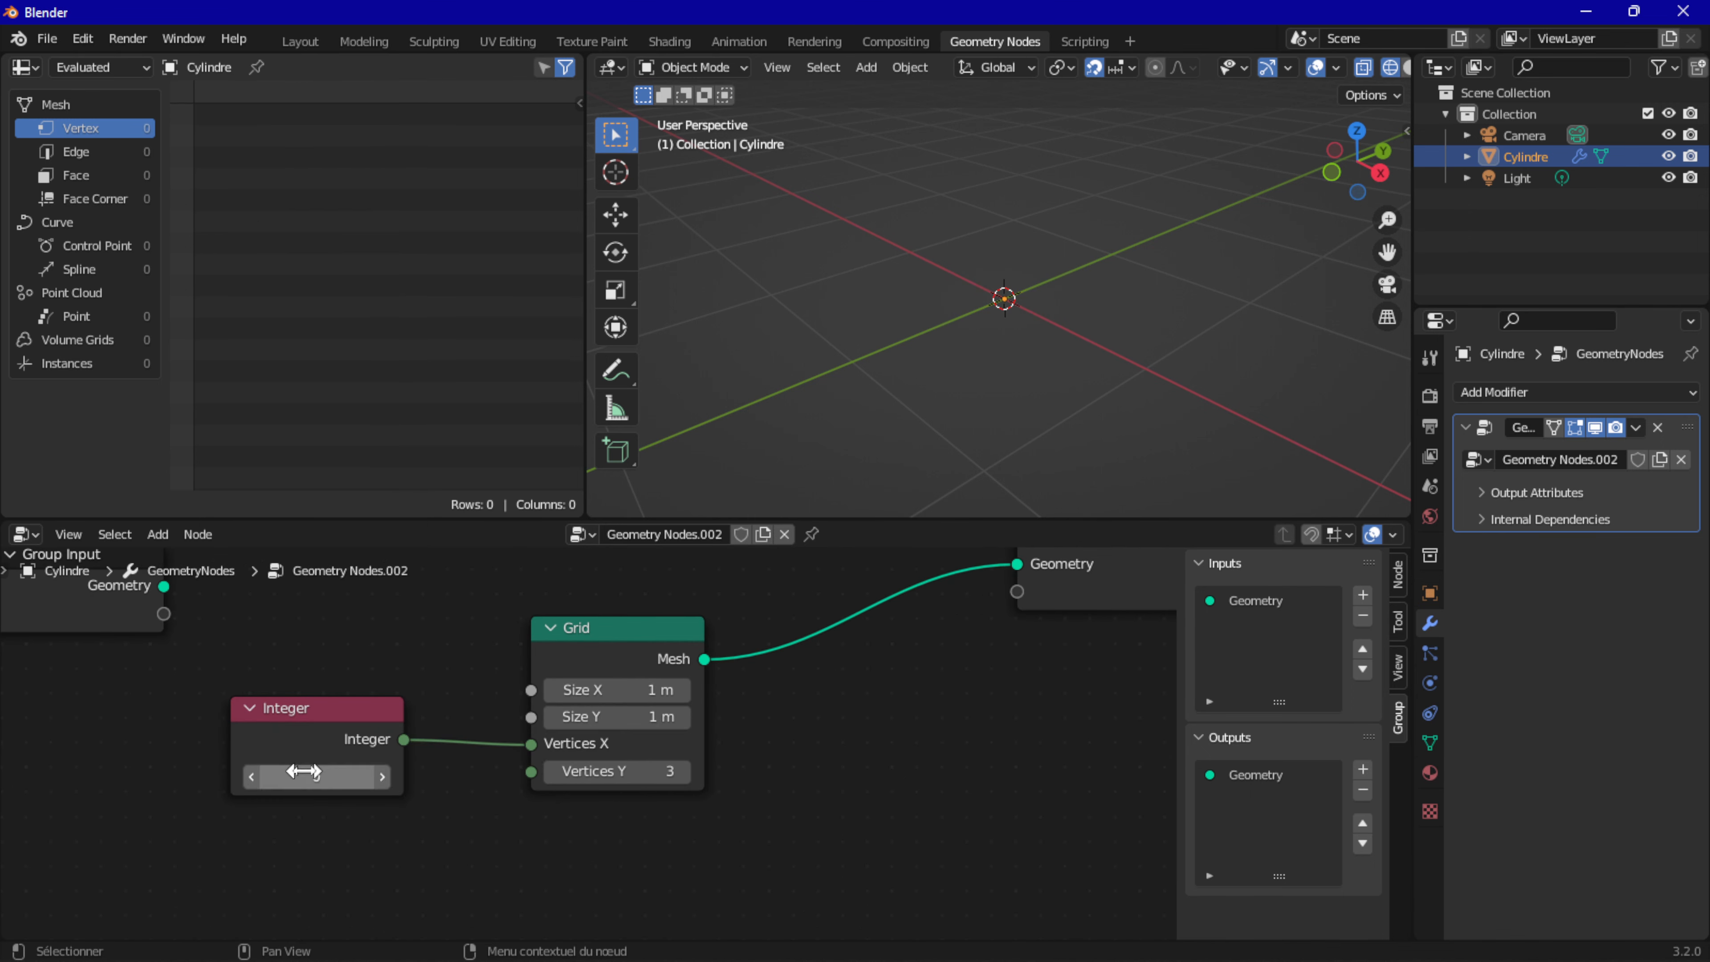
{"action": "mouse_move", "coordinate": [305, 771]}
{"action": "left_mouse_down"}
{"action": "mouse_move", "coordinate": [431, 772]}
{"action": "mouse_move", "coordinate": [336, 772]}
{"action": "left_mouse_up"}
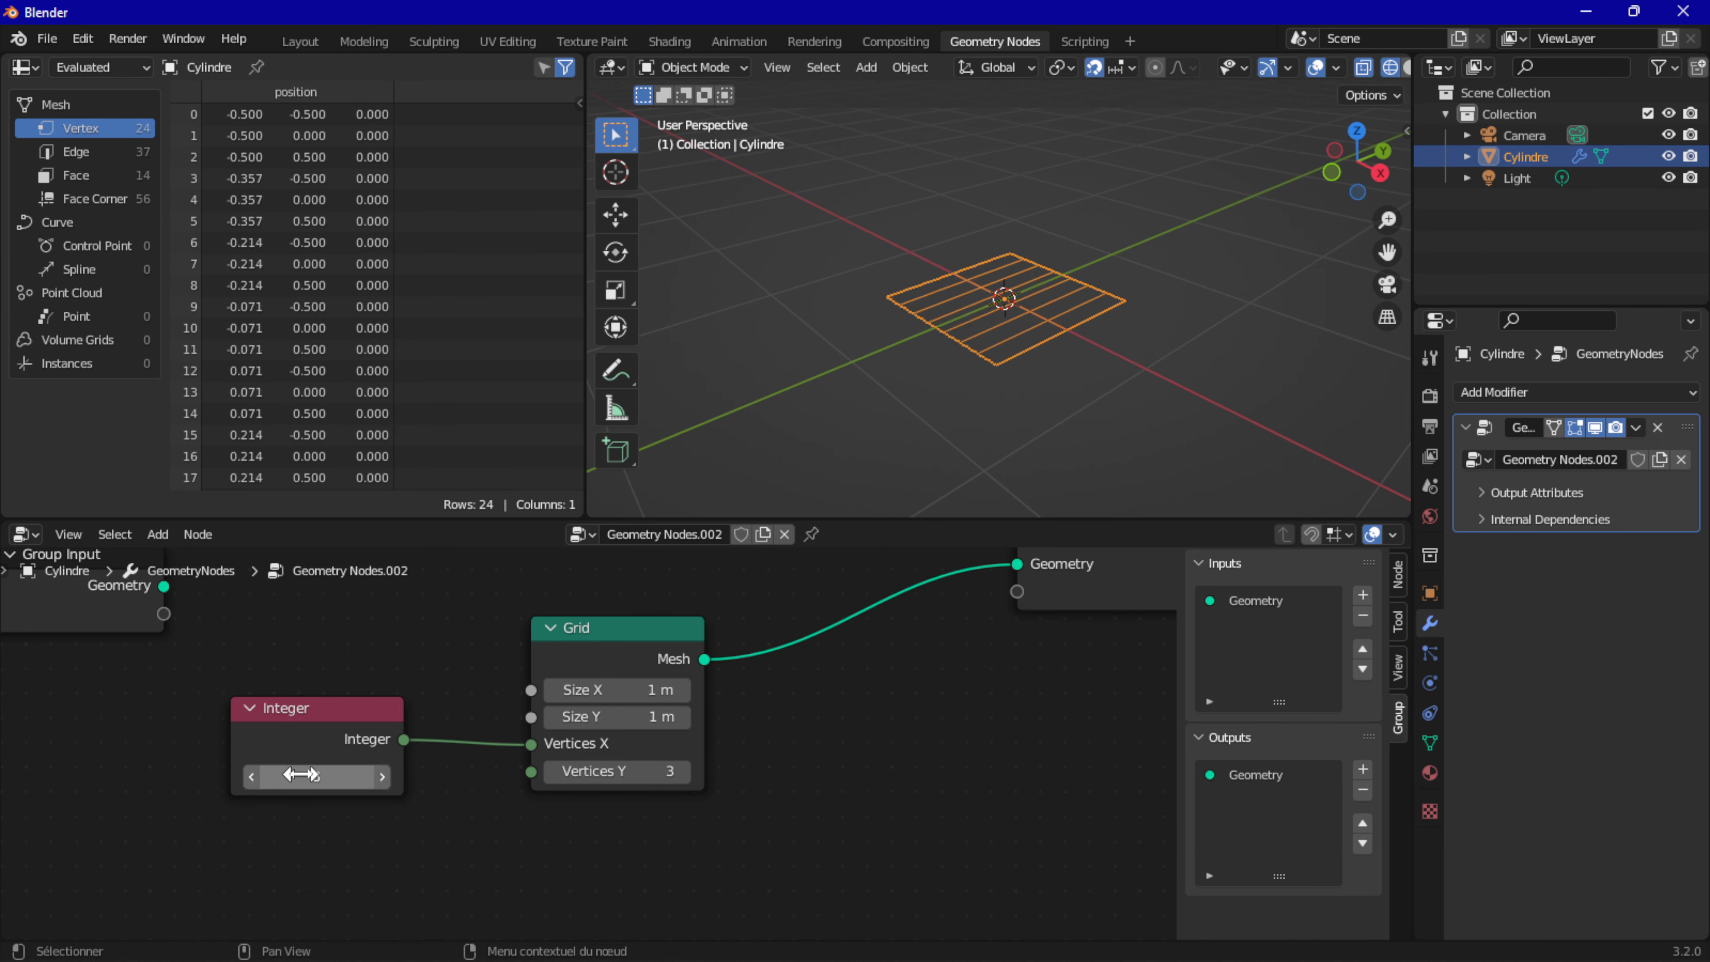
{"action": "left_click_drag", "start_coordinate": [609, 771], "coordinate": [684, 771]}
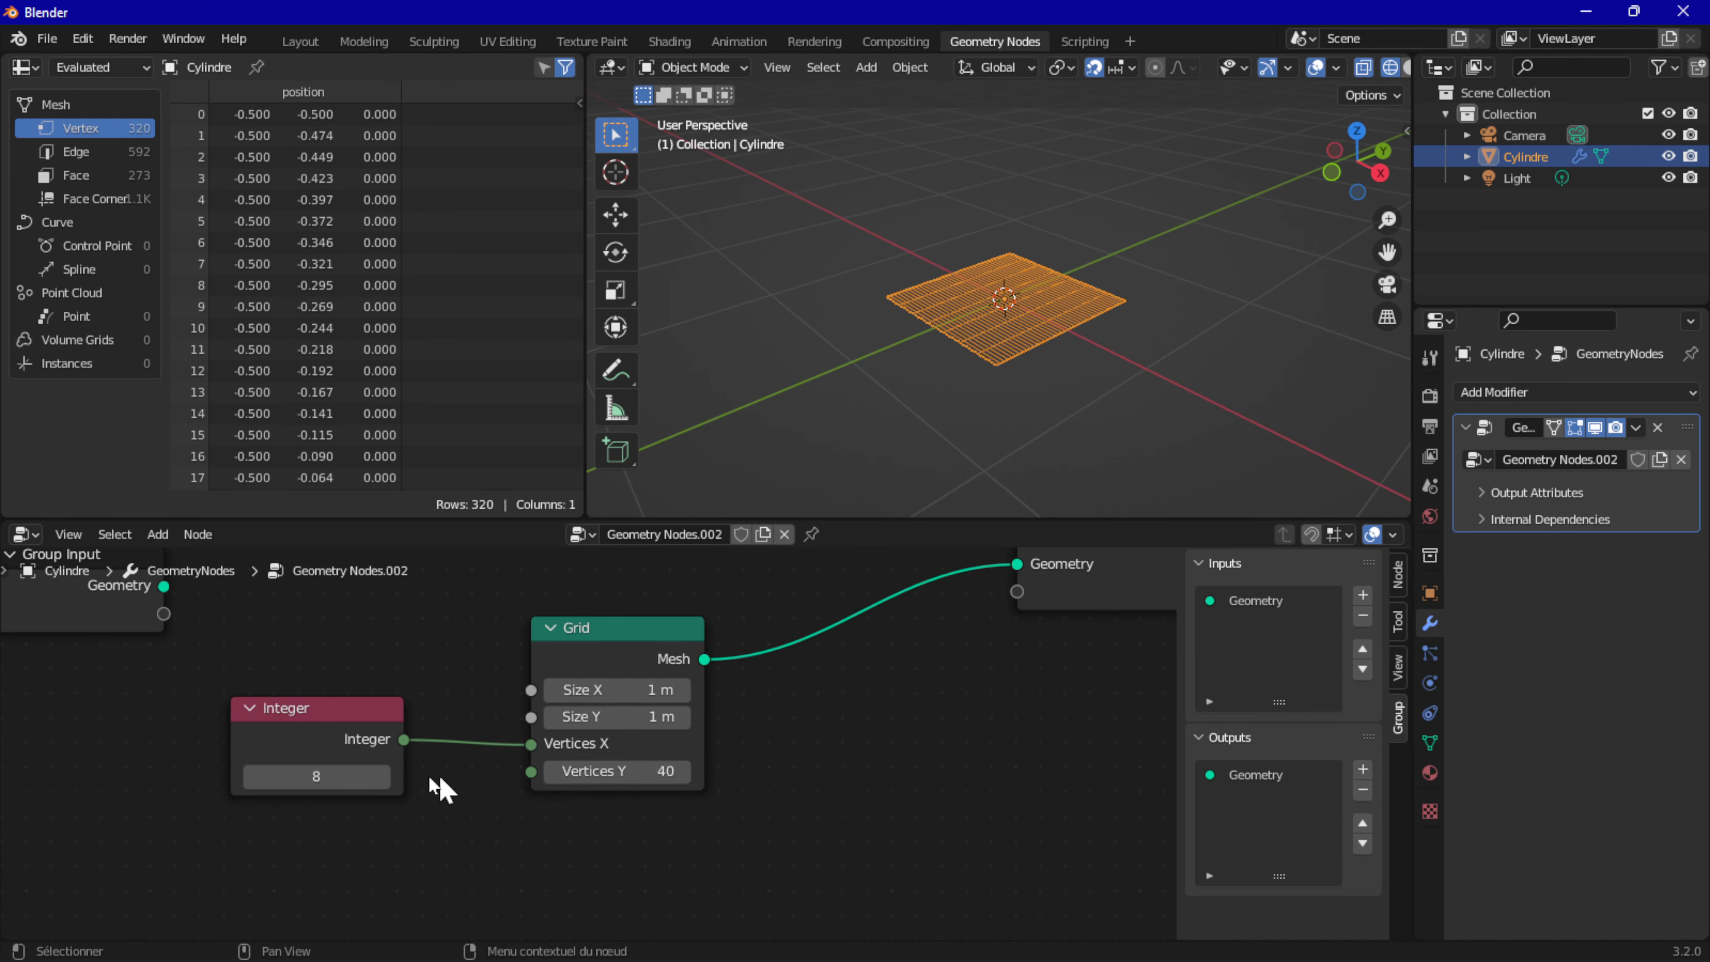
Step: Connect the Integer node to the Grid's Vertices Y, Size X and Size Y as well, and set the integer to 15
{"action": "left_click_drag", "start_coordinate": [405, 739], "coordinate": [532, 771]}
{"action": "mouse_move", "coordinate": [305, 779]}
{"action": "left_mouse_down"}
{"action": "mouse_move", "coordinate": [385, 779]}
{"action": "mouse_move", "coordinate": [313, 776]}
{"action": "left_mouse_up"}
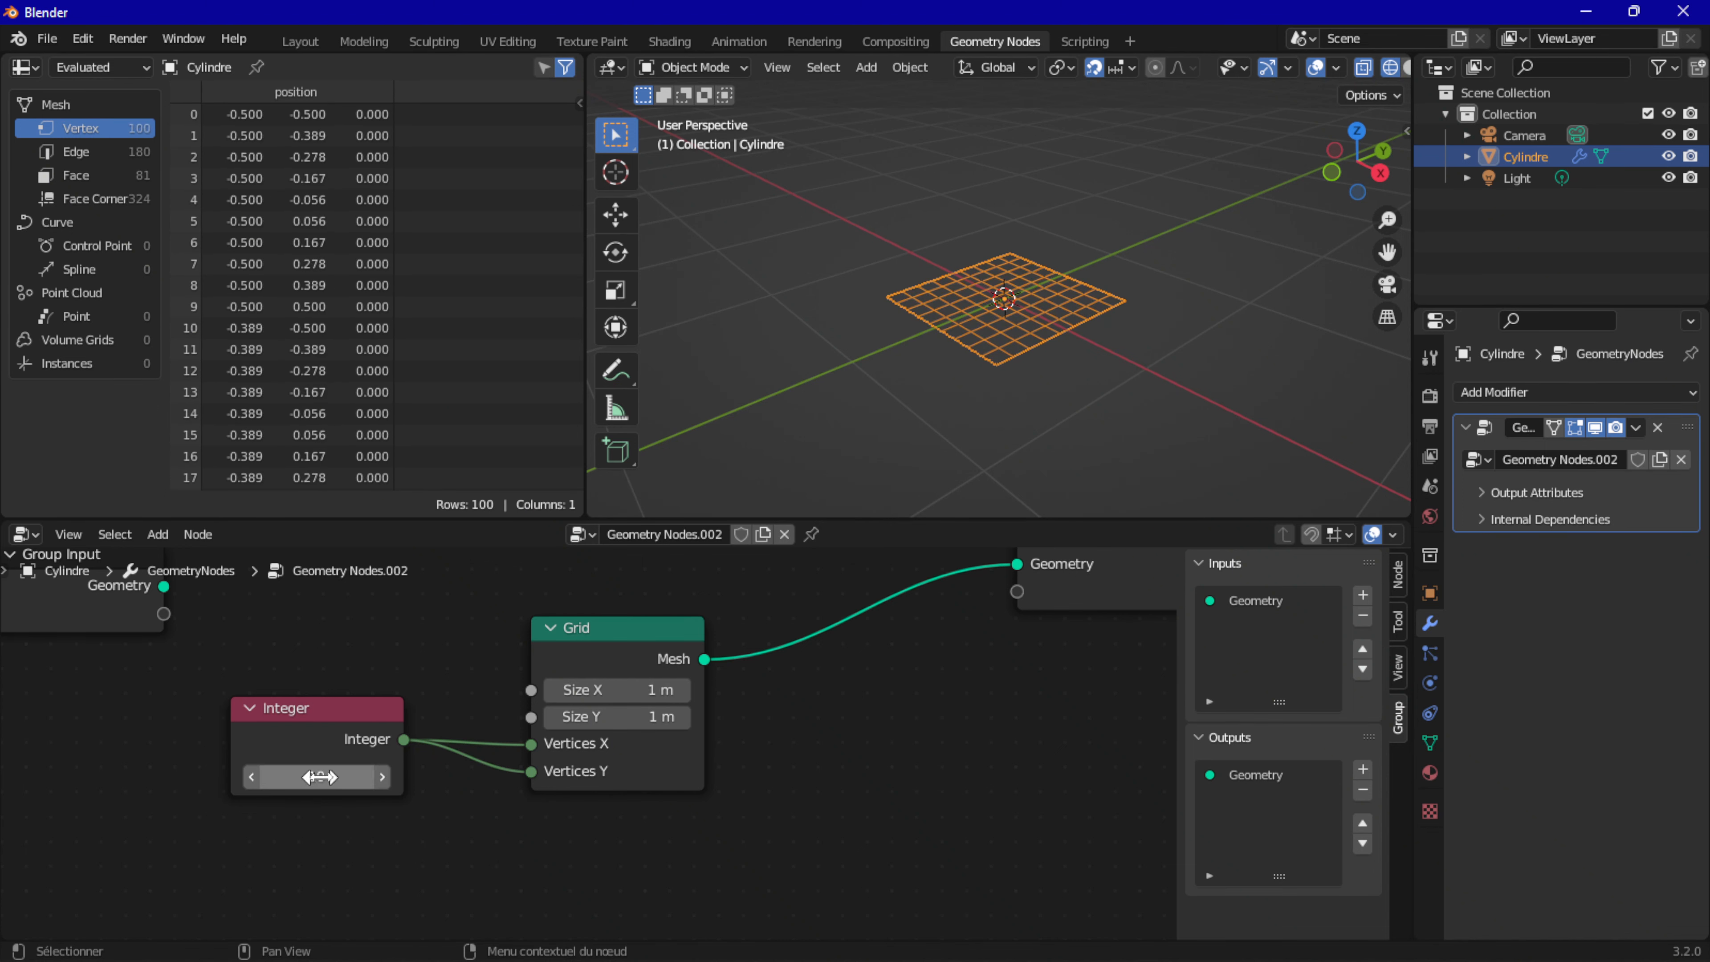
{"action": "left_click_drag", "start_coordinate": [404, 740], "coordinate": [533, 690]}
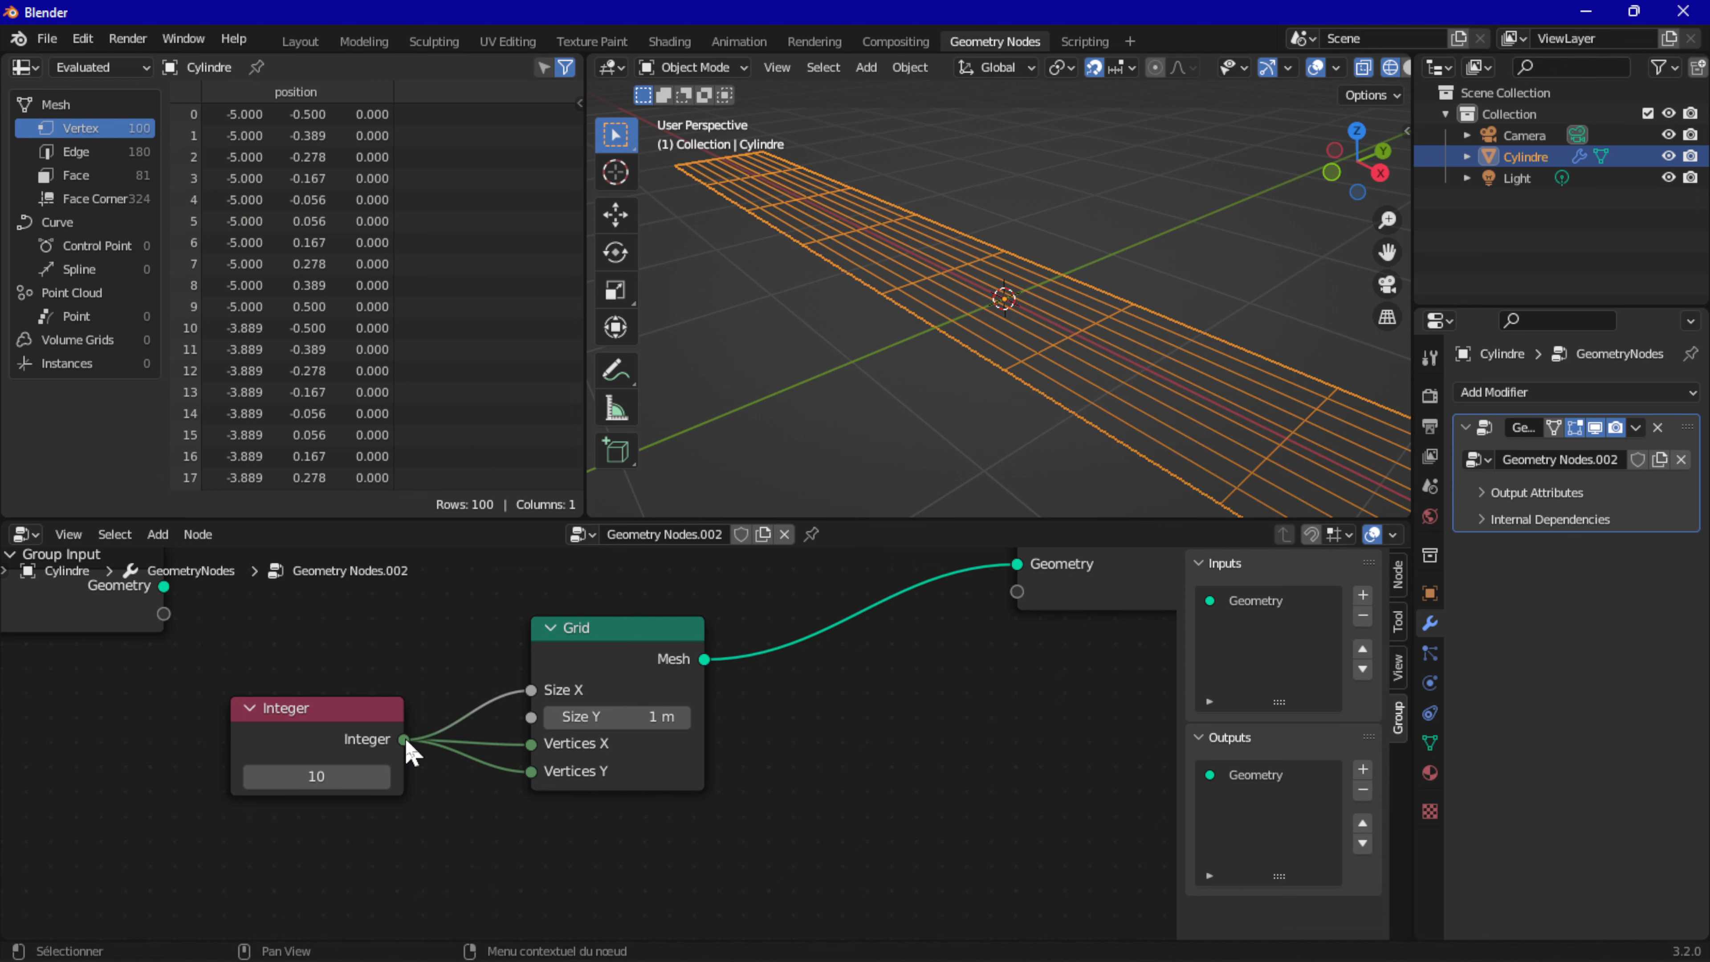
{"action": "left_click_drag", "start_coordinate": [407, 744], "coordinate": [531, 716]}
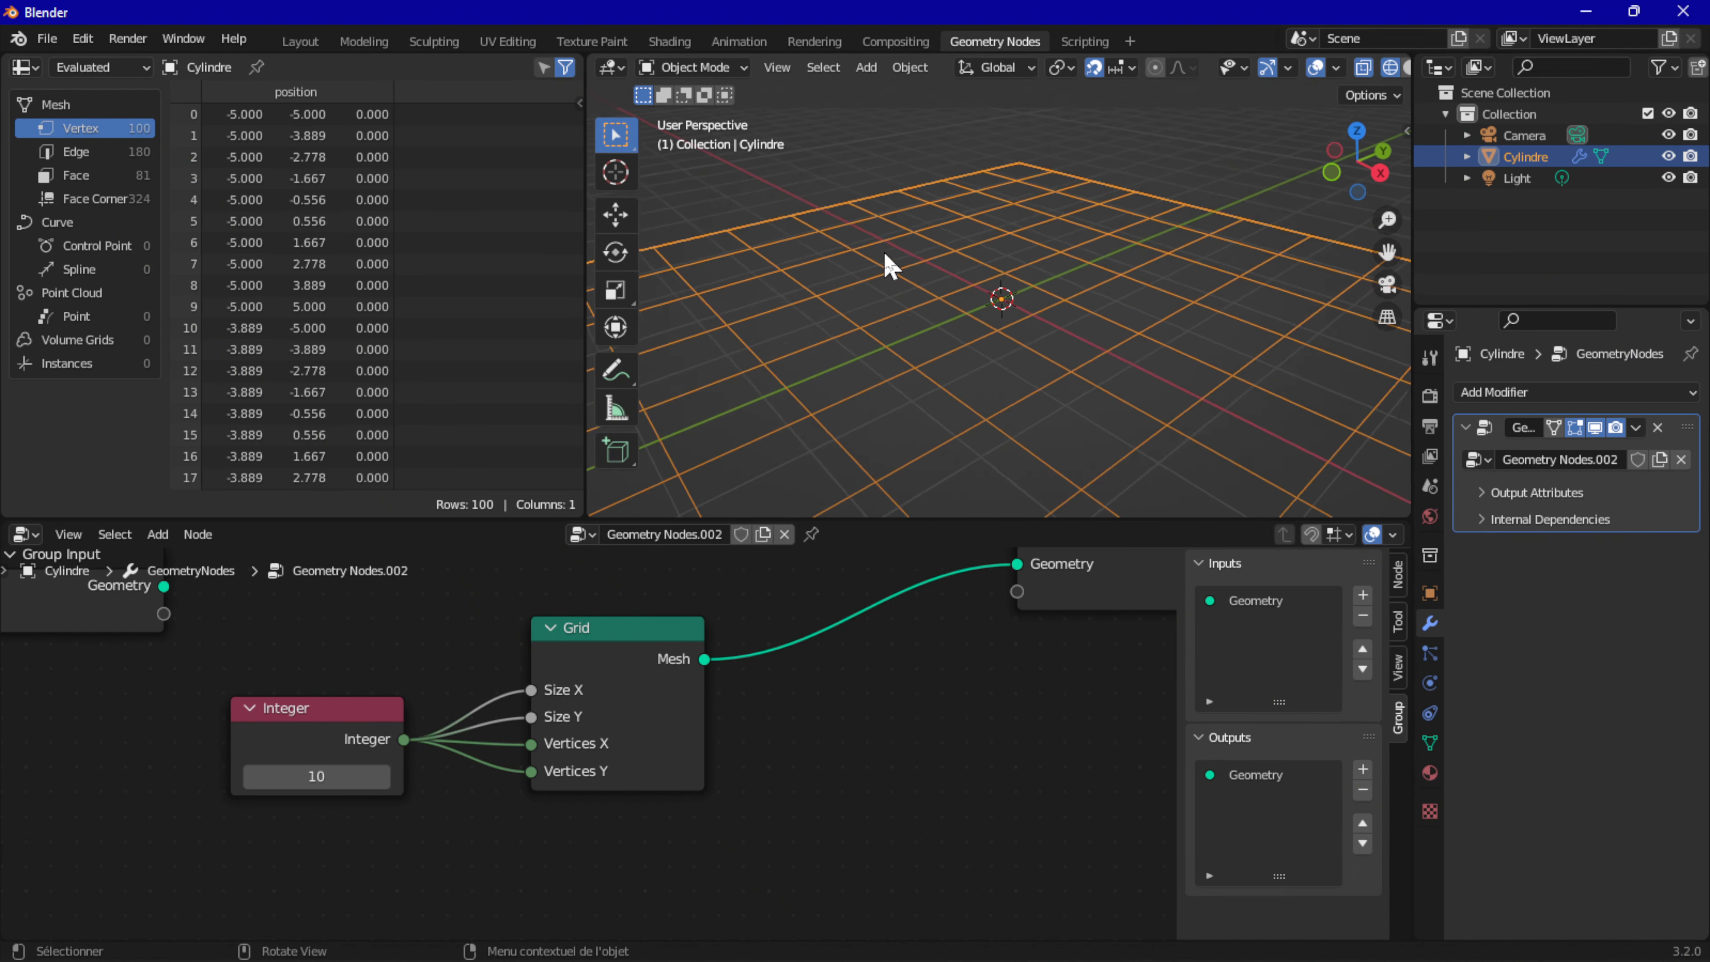
{"action": "scroll", "coordinate": [885, 254], "scroll_direction": "down", "scroll_amount": 5}
{"action": "mouse_move", "coordinate": [322, 776]}
{"action": "left_mouse_down"}
{"action": "mouse_move", "coordinate": [471, 776]}
{"action": "mouse_move", "coordinate": [283, 776]}
{"action": "mouse_move", "coordinate": [335, 776]}
{"action": "left_mouse_up"}
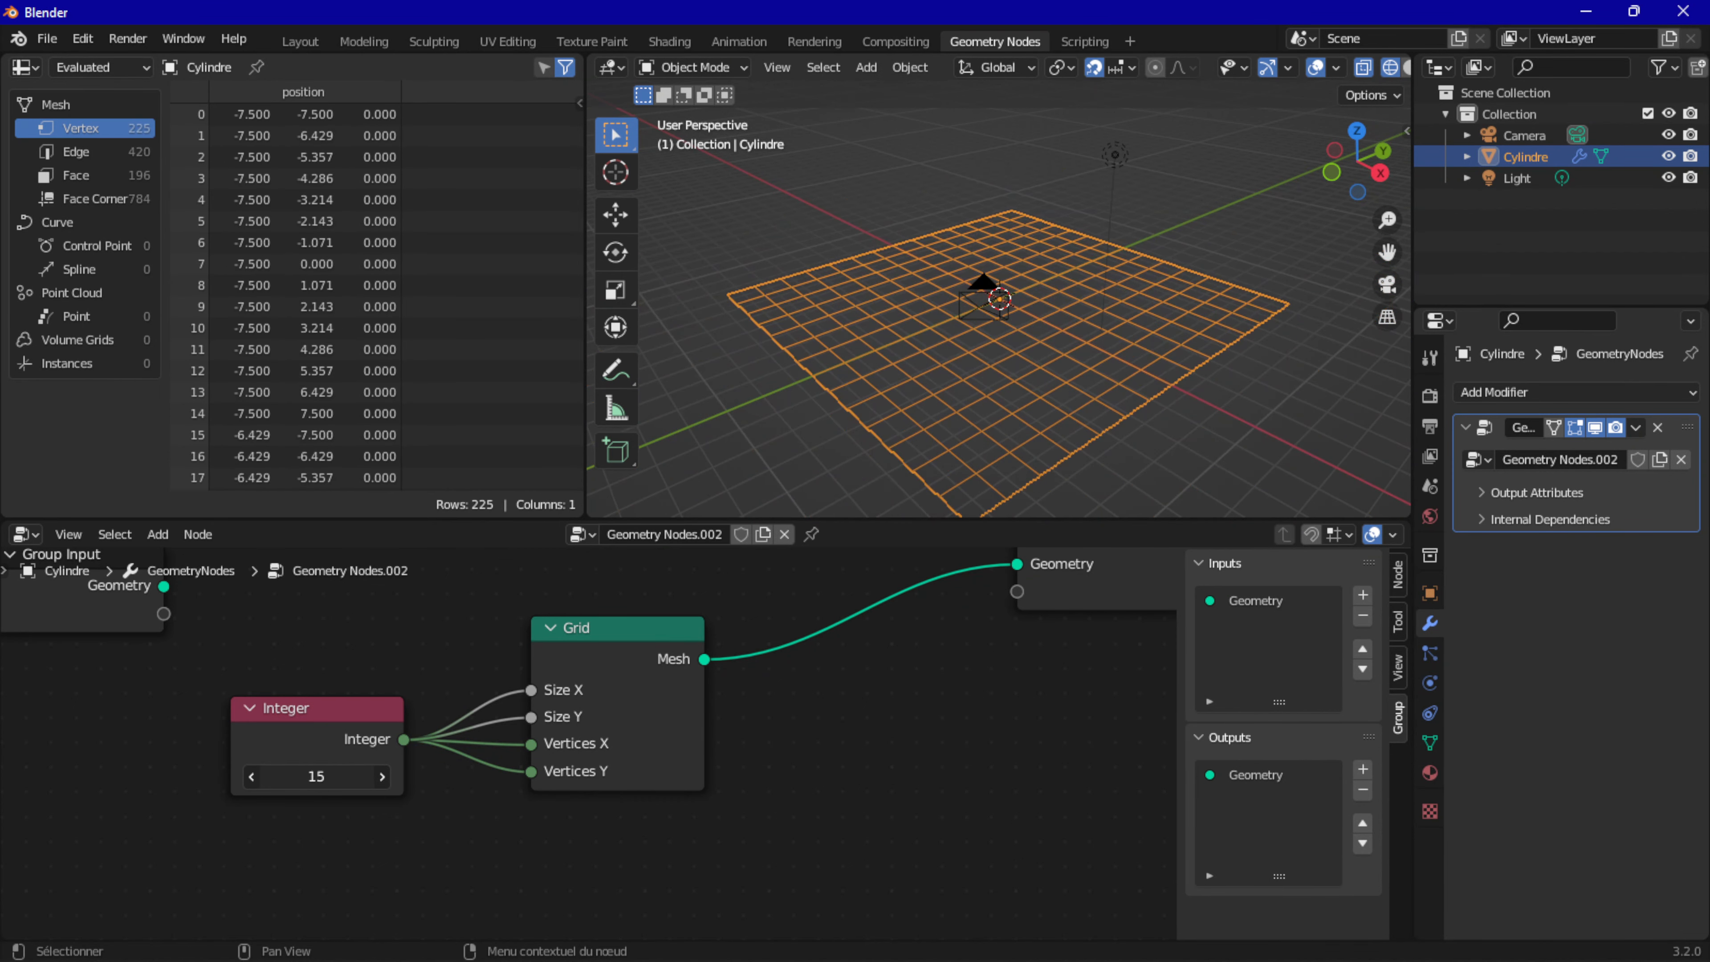
Step: Delete the Integer node from the node tree
{"action": "scroll", "coordinate": [363, 730], "scroll_direction": "down", "scroll_amount": 1}
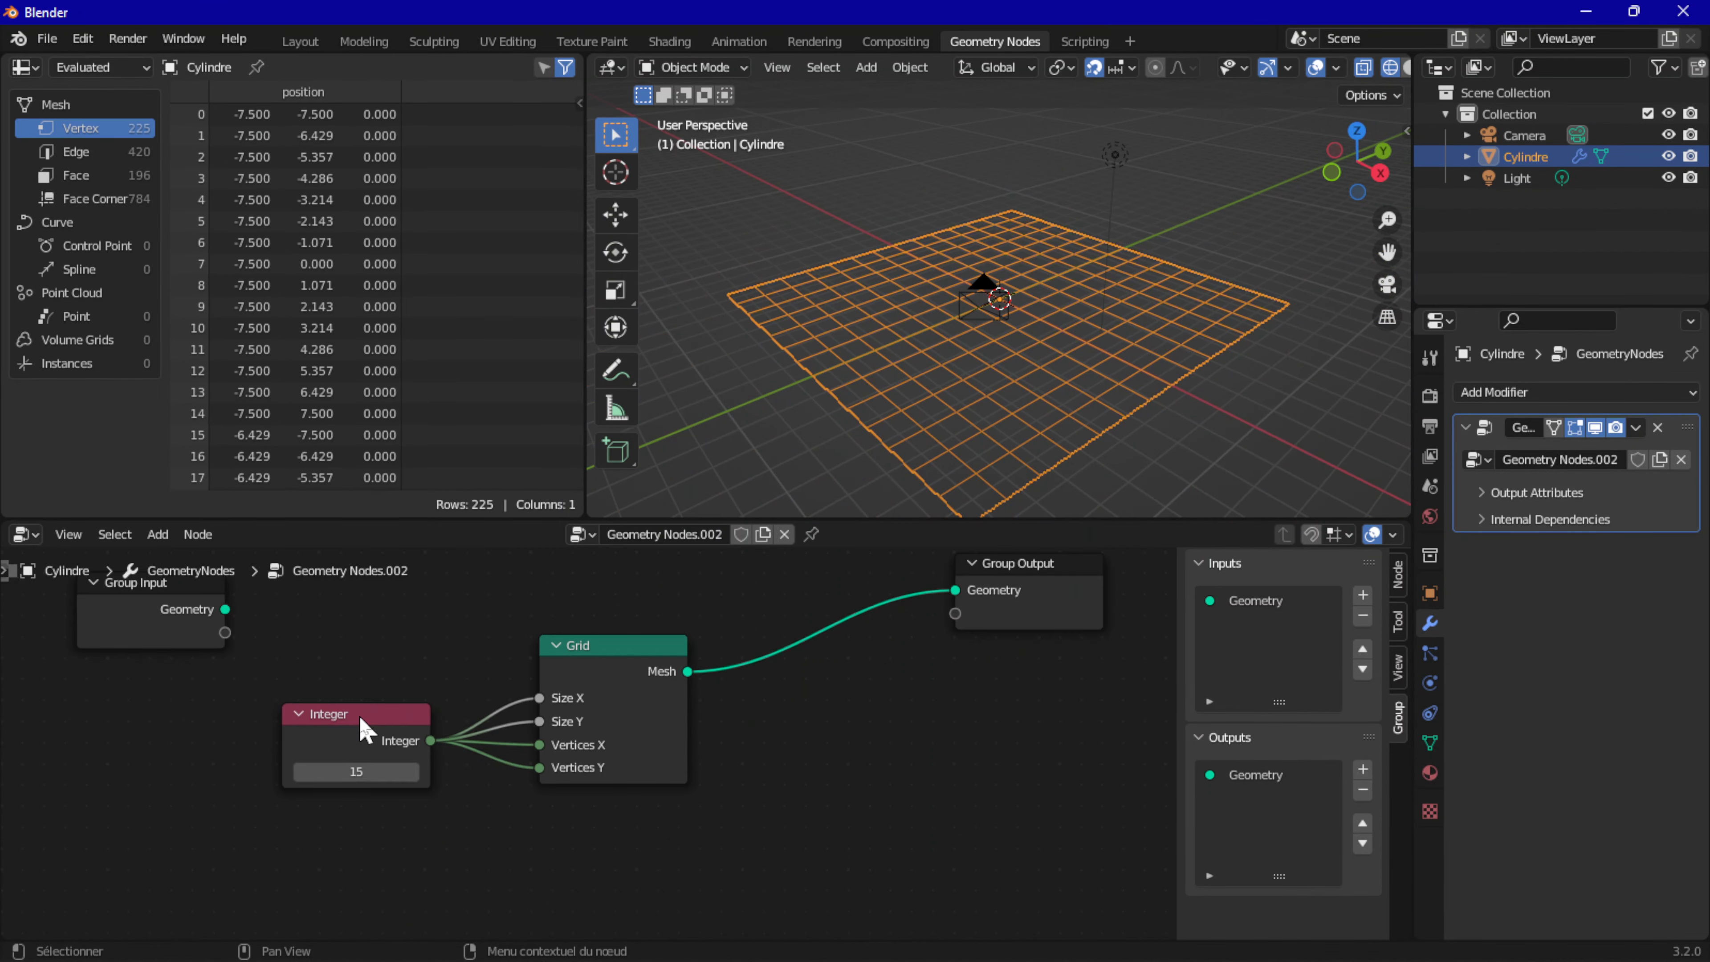
{"action": "left_click", "coordinate": [393, 730]}
{"action": "key", "text": "Delete"}
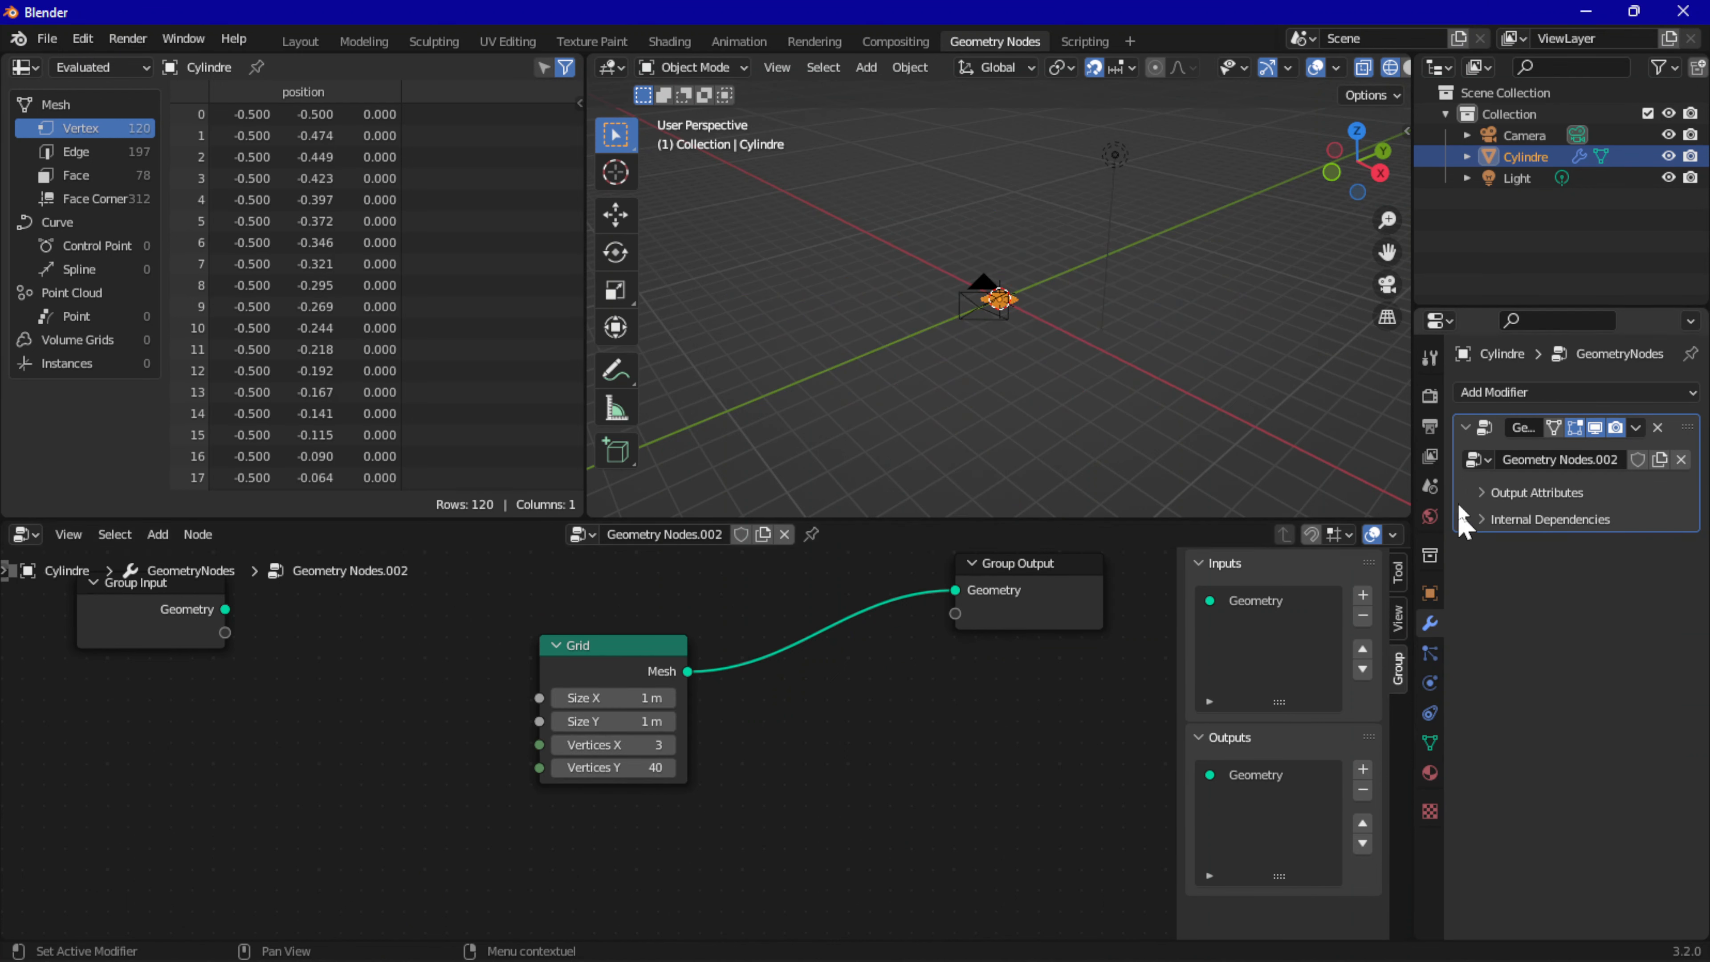
Step: Expose the Grid's Vertices X and Vertices Y through the Group Input node, moved close to the Grid, and hide the node editor's sidebar
{"action": "left_click_drag", "start_coordinate": [161, 622], "coordinate": [295, 744]}
{"action": "left_click", "coordinate": [538, 704]}
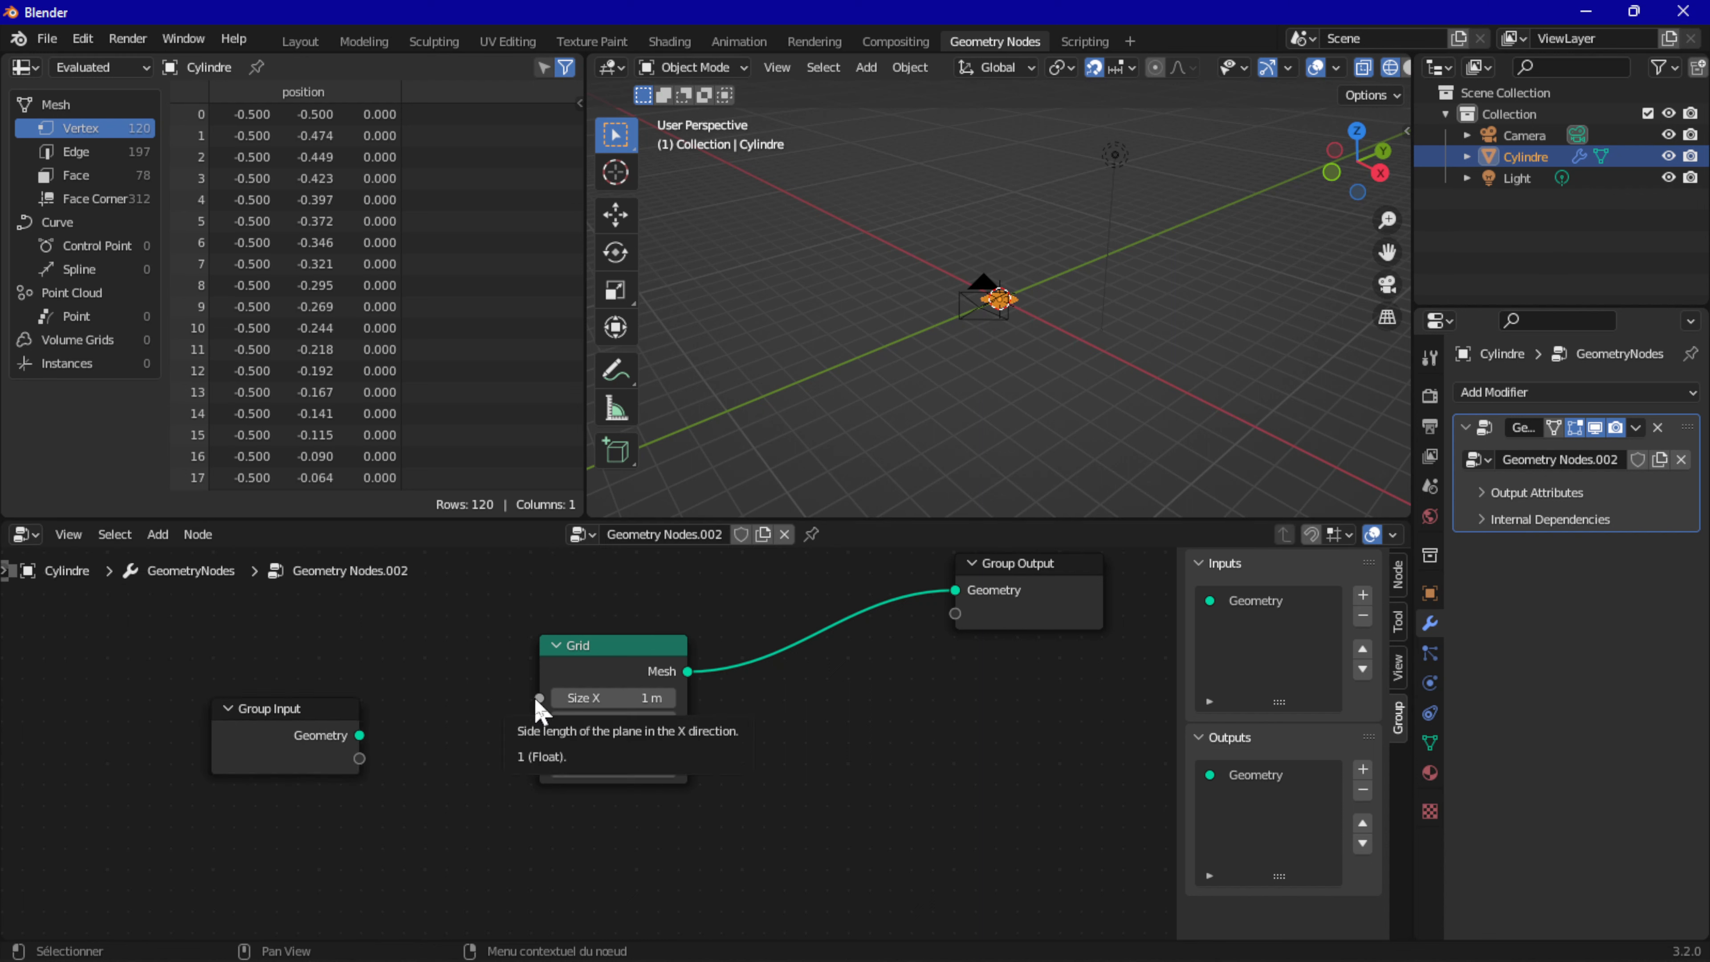
{"action": "left_click_drag", "start_coordinate": [539, 745], "coordinate": [375, 762]}
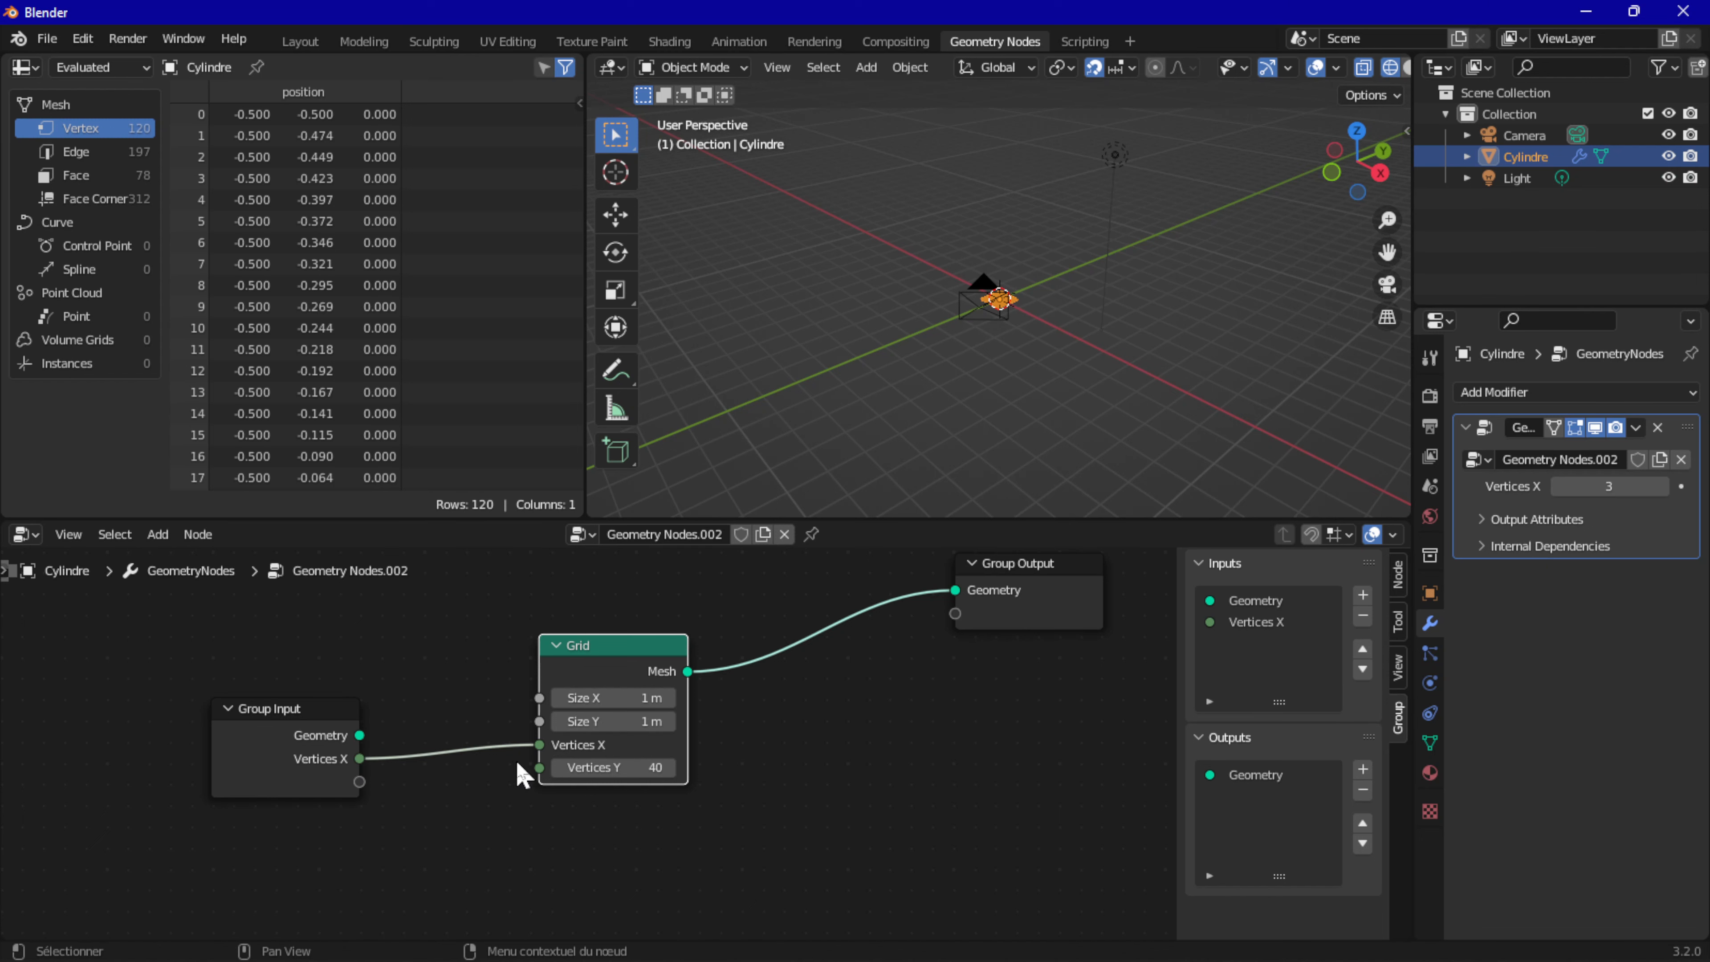
{"action": "left_click_drag", "start_coordinate": [539, 769], "coordinate": [359, 781]}
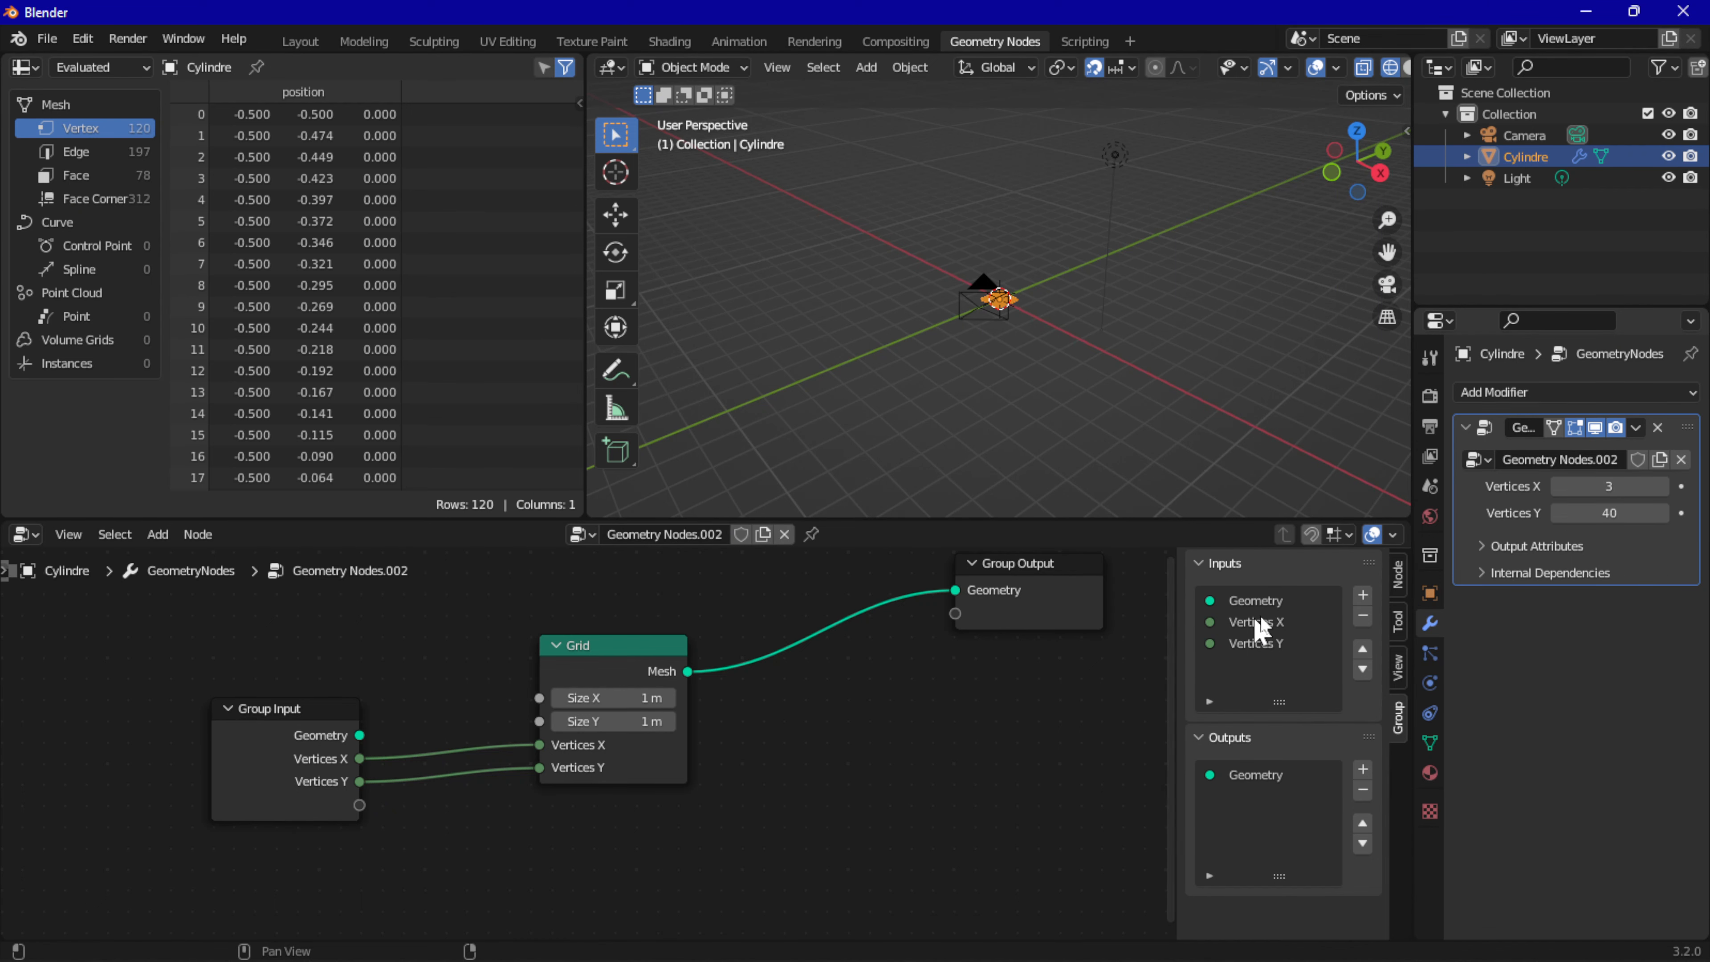
{"action": "key", "text": "n"}
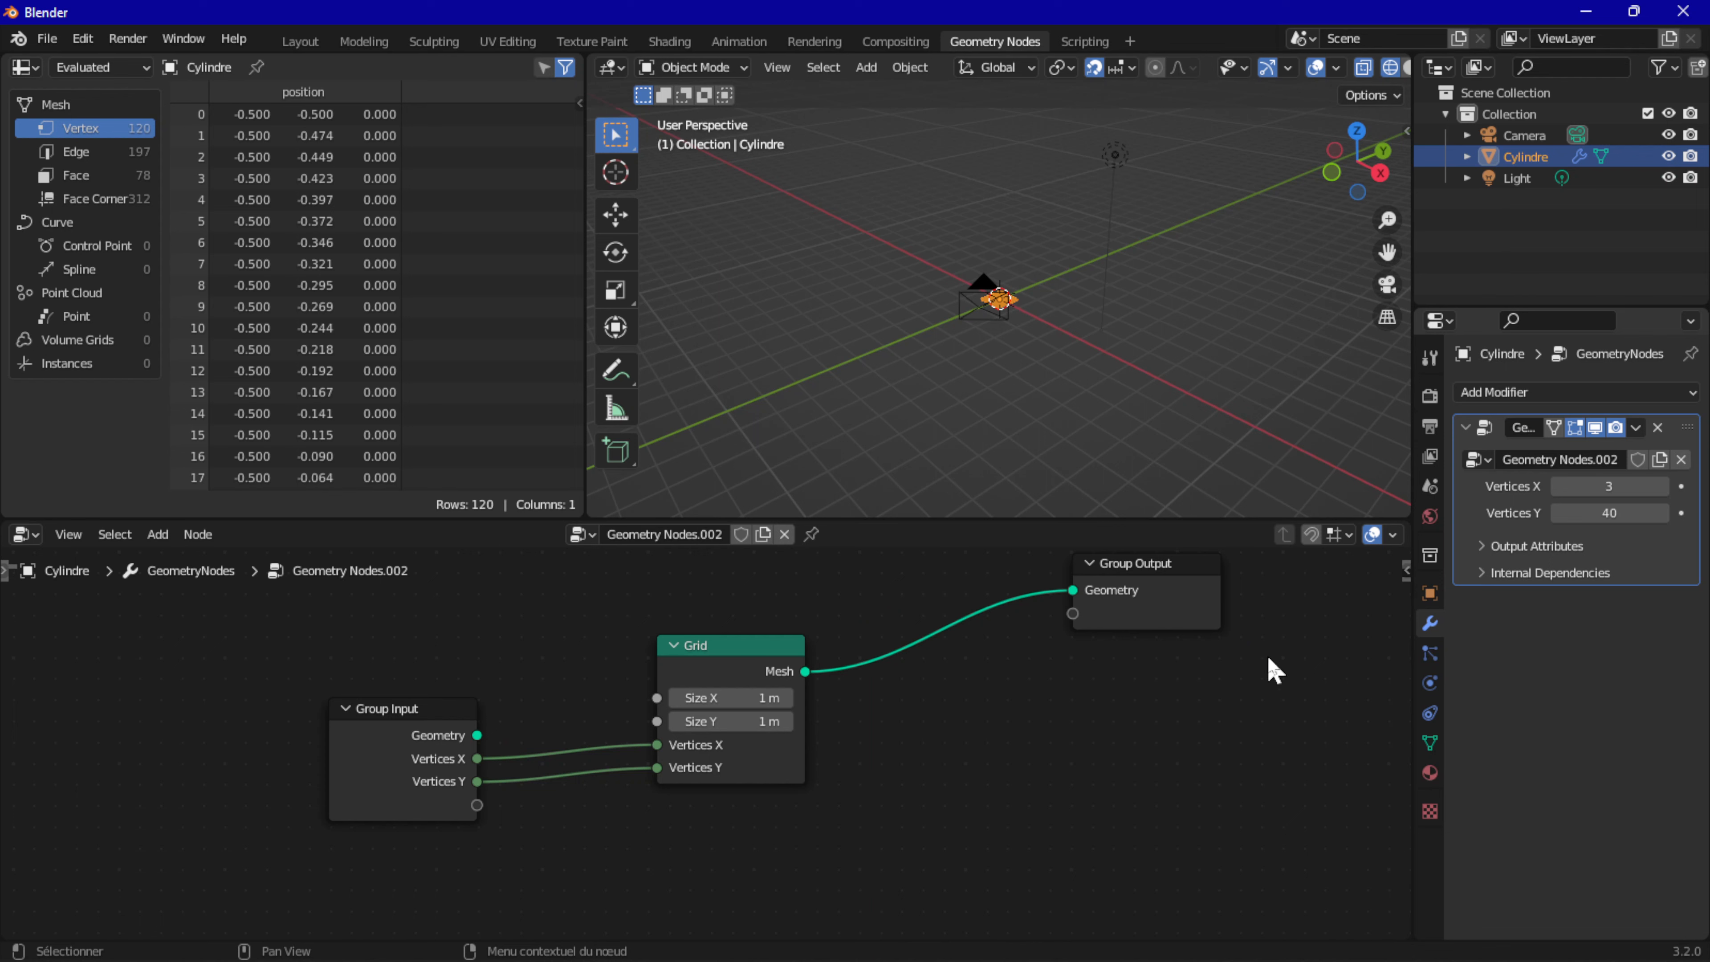
Step: Show the node group's inputs in the node editor's sidebar and select the Vertices Y input
{"action": "key", "text": "n"}
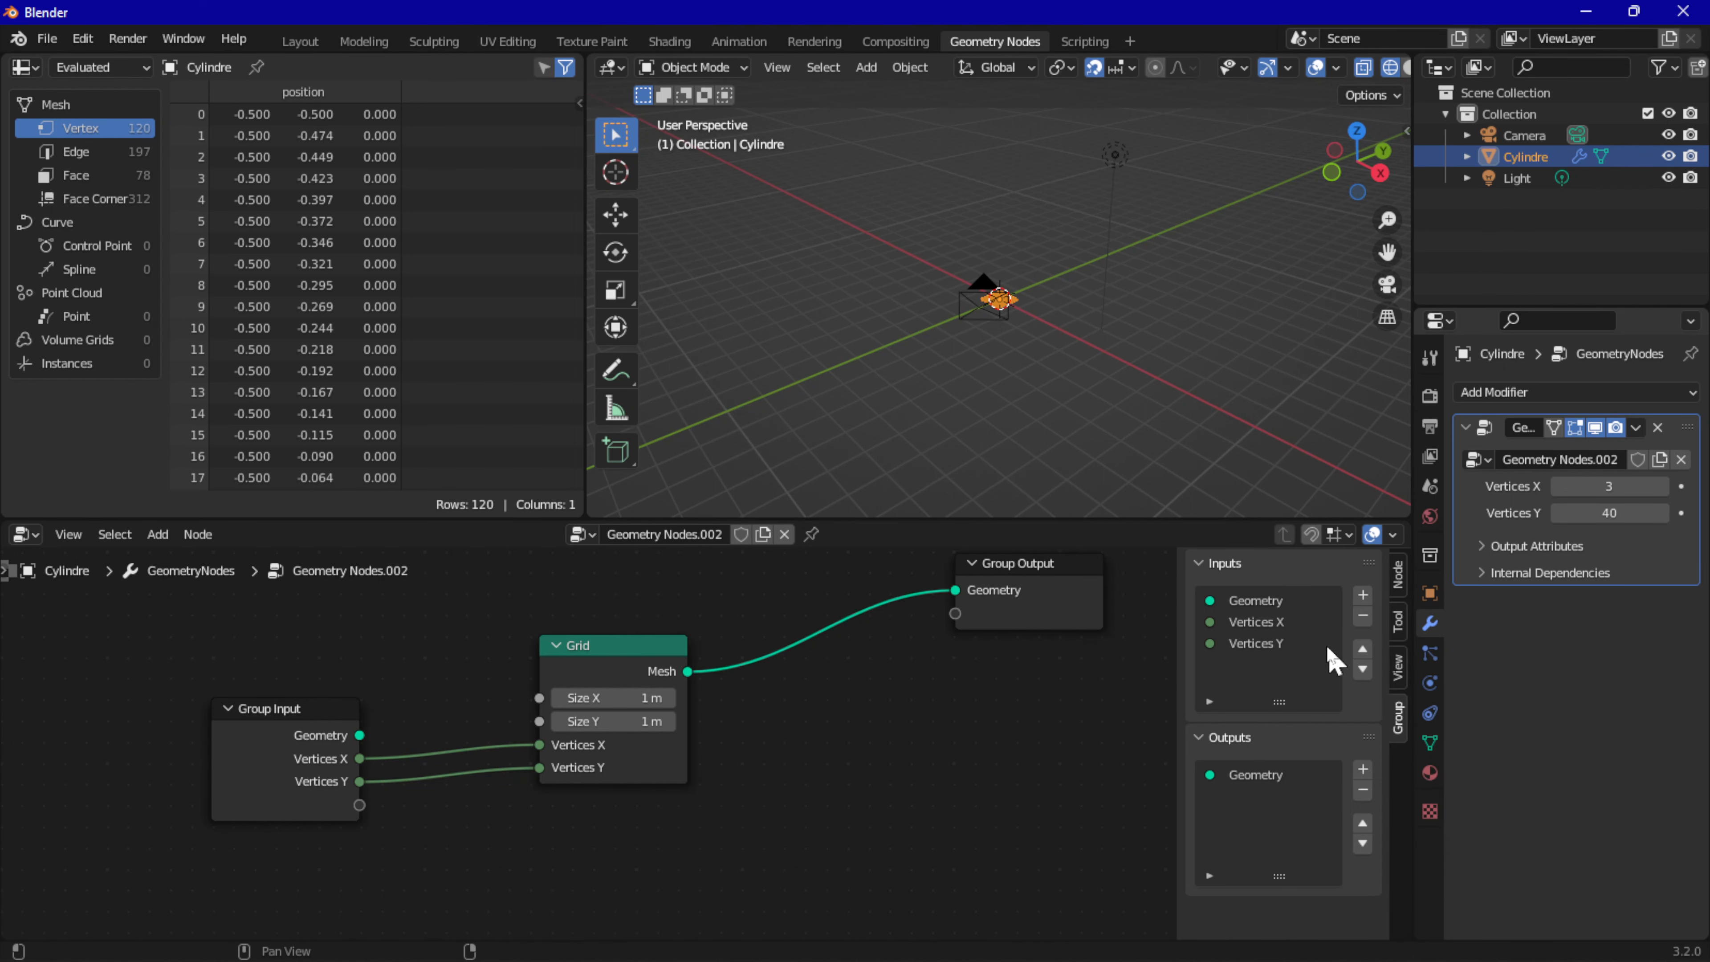
{"action": "left_click", "coordinate": [1394, 577]}
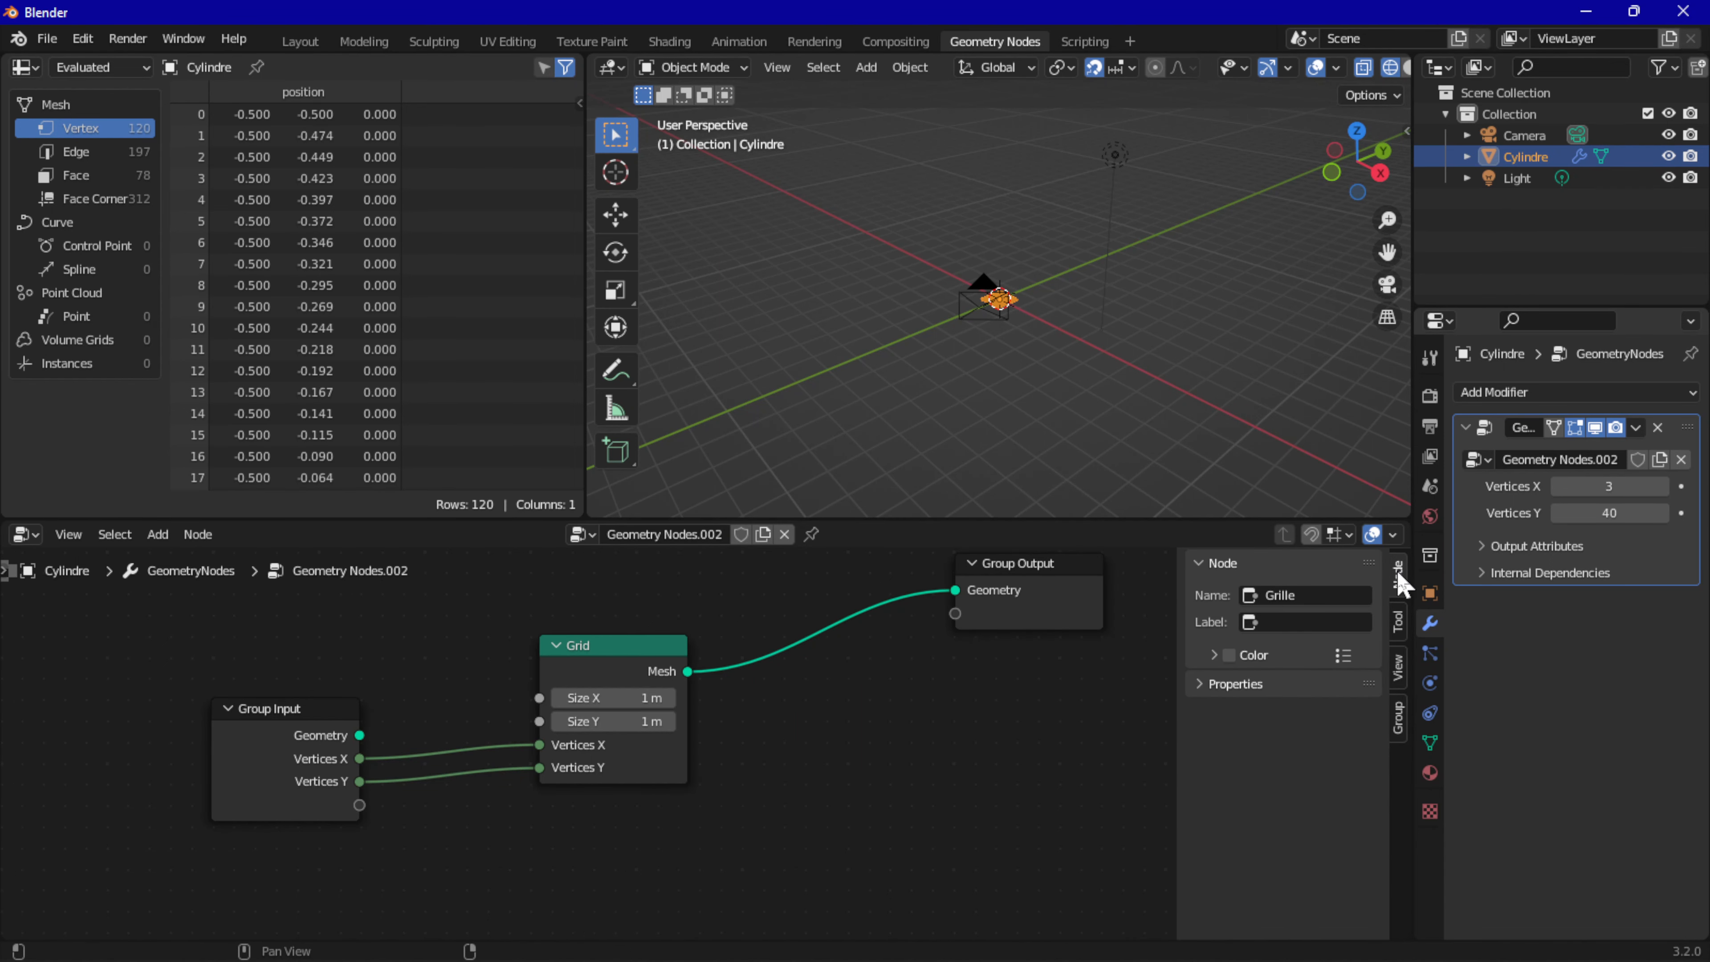
{"action": "left_click", "coordinate": [1398, 715]}
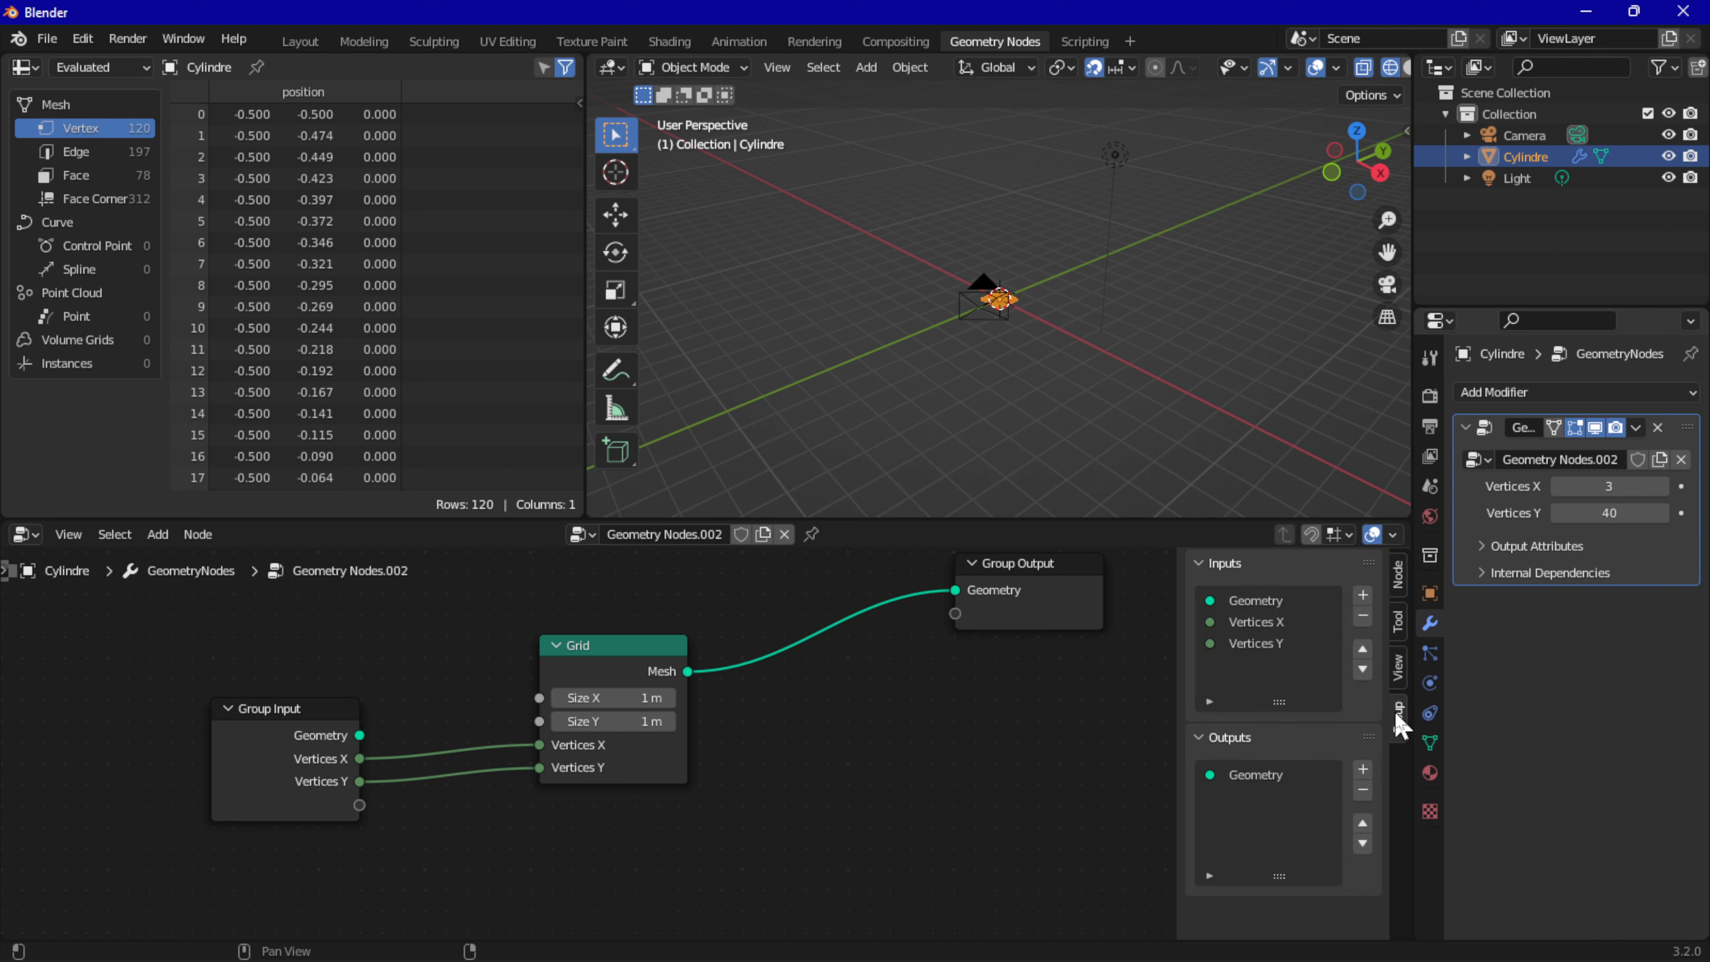
{"action": "left_click", "coordinate": [1259, 643]}
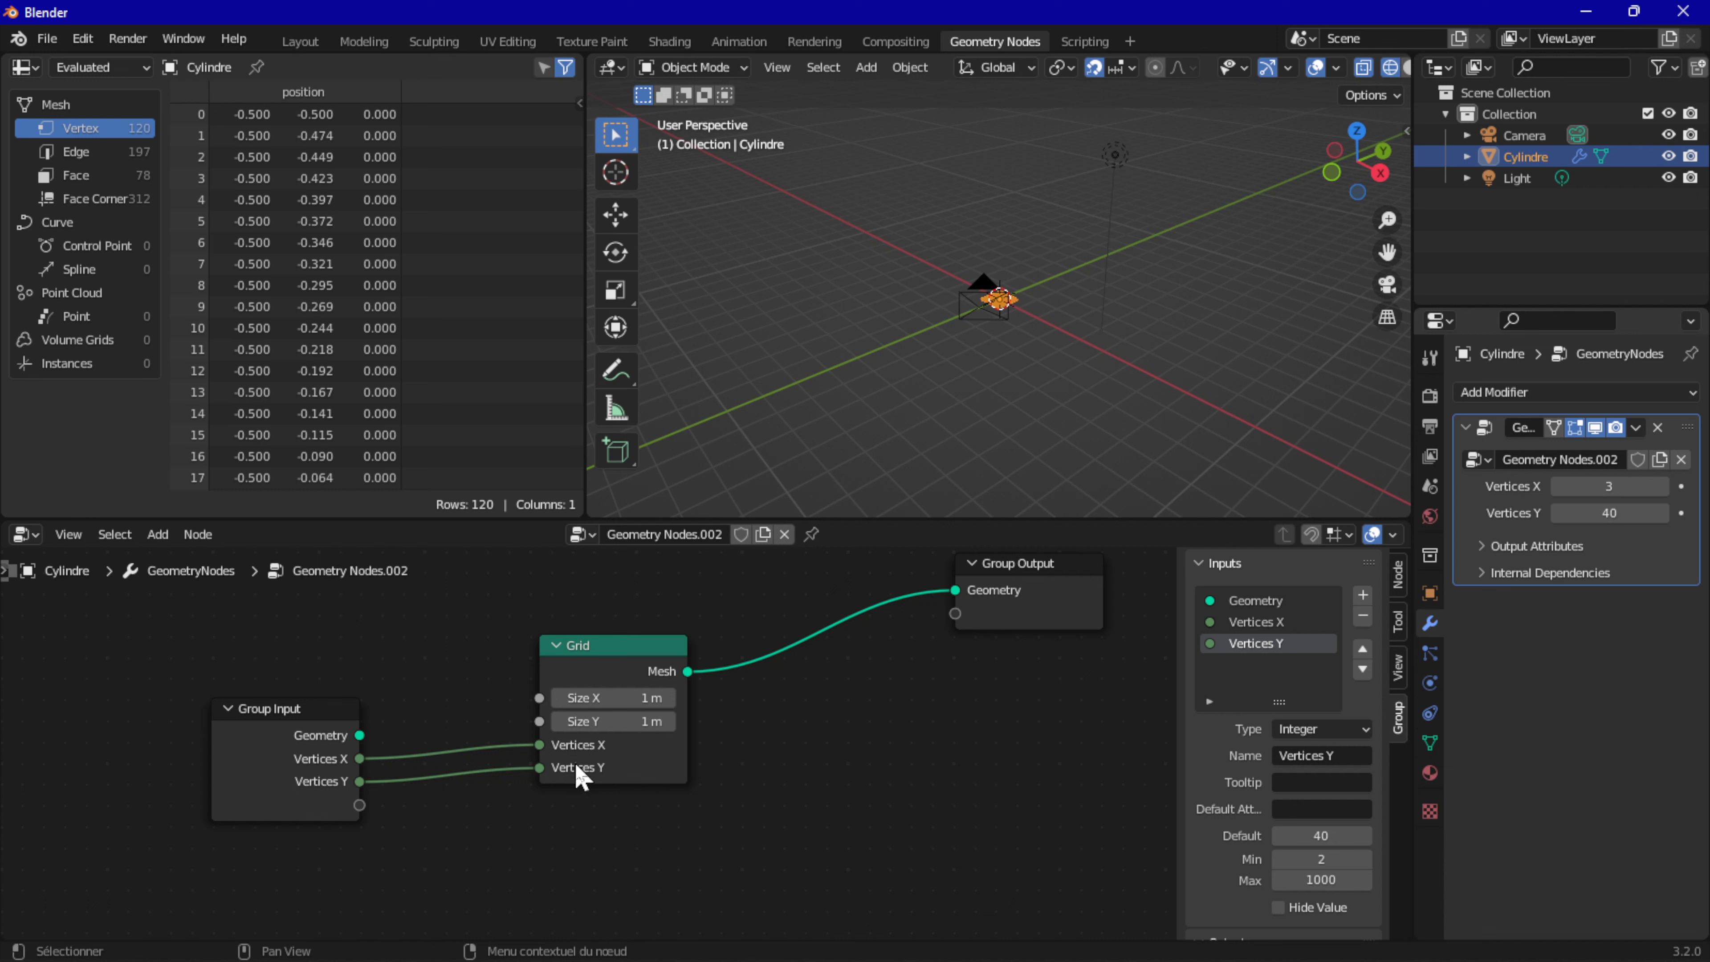
{"action": "mouse_move", "coordinate": [577, 775]}
{"action": "left_click_drag", "start_coordinate": [361, 757], "coordinate": [418, 771]}
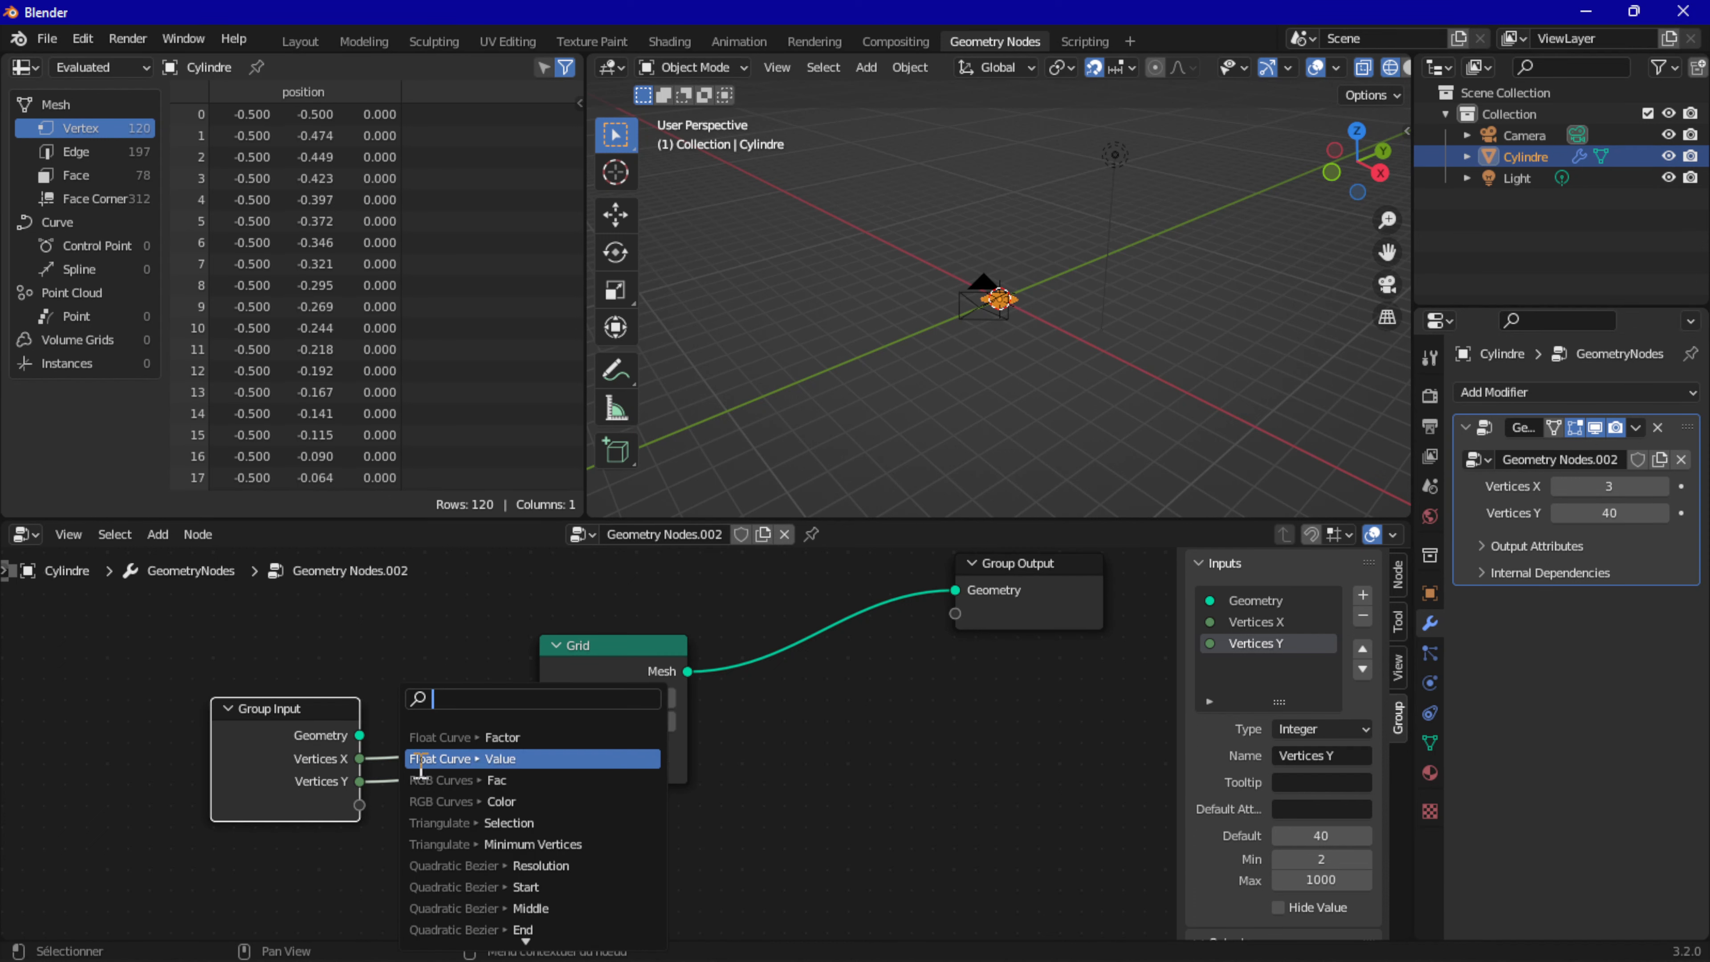
{"action": "left_click", "coordinate": [319, 675]}
{"action": "left_click_drag", "start_coordinate": [537, 741], "coordinate": [358, 760]}
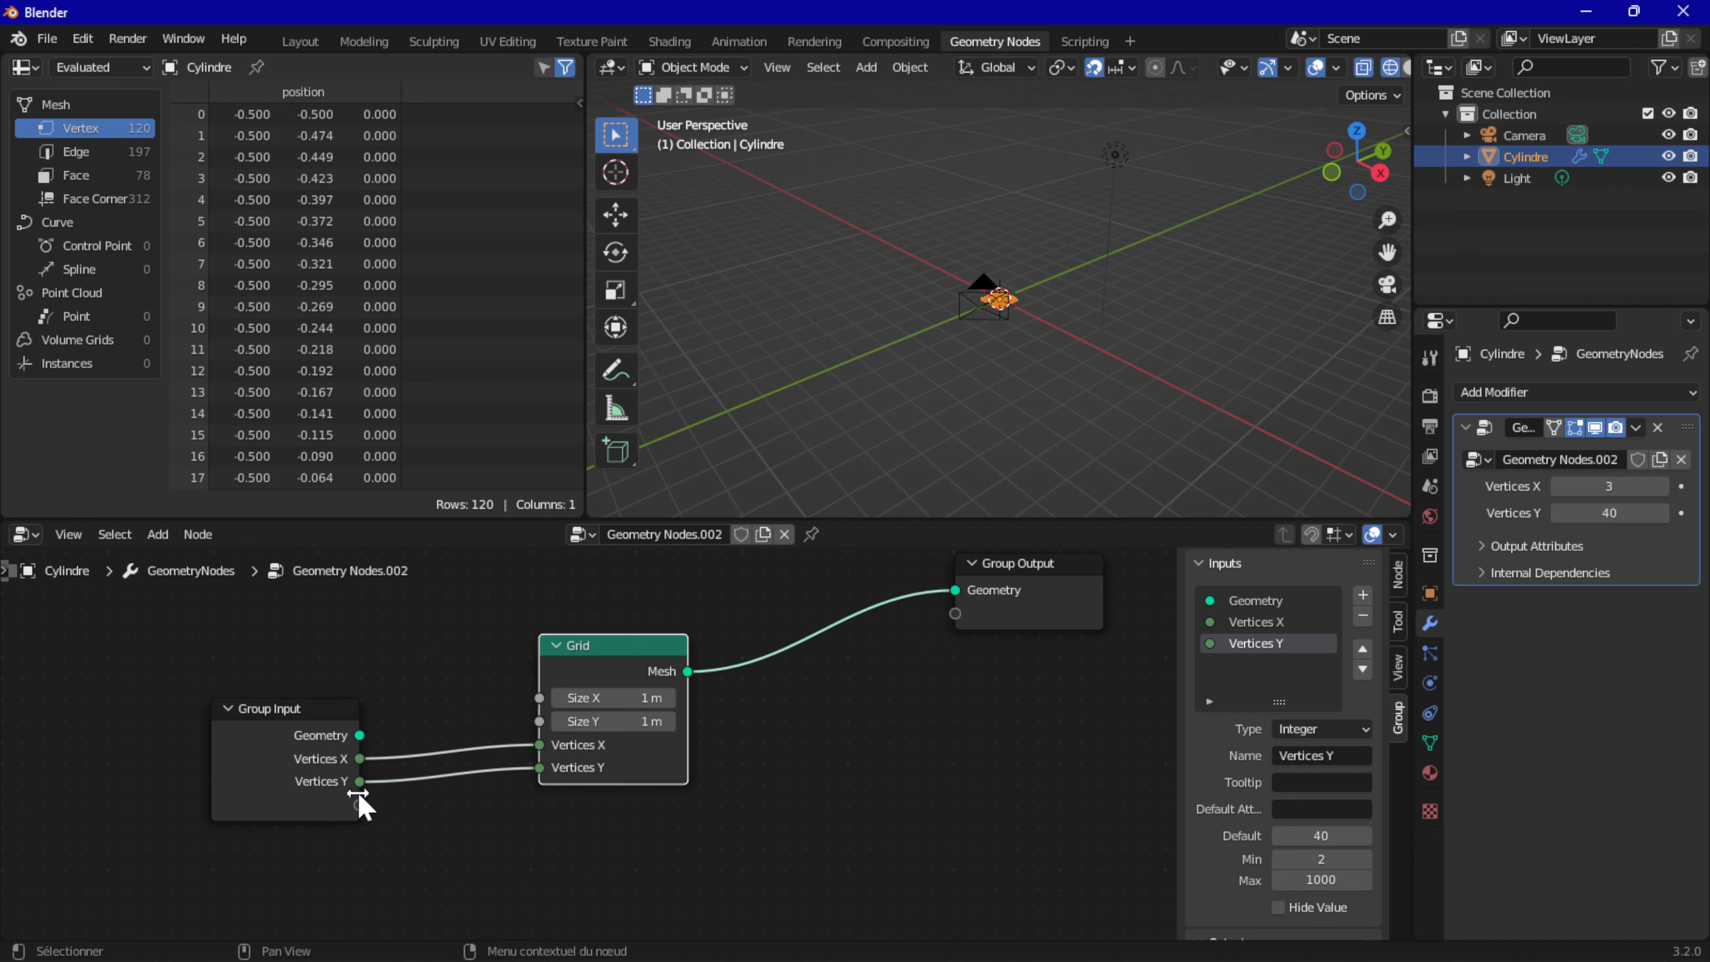
Step: Change the Vertices Y group input's type to Float and set its modifier value to 10.870
{"action": "left_click", "coordinate": [1337, 734]}
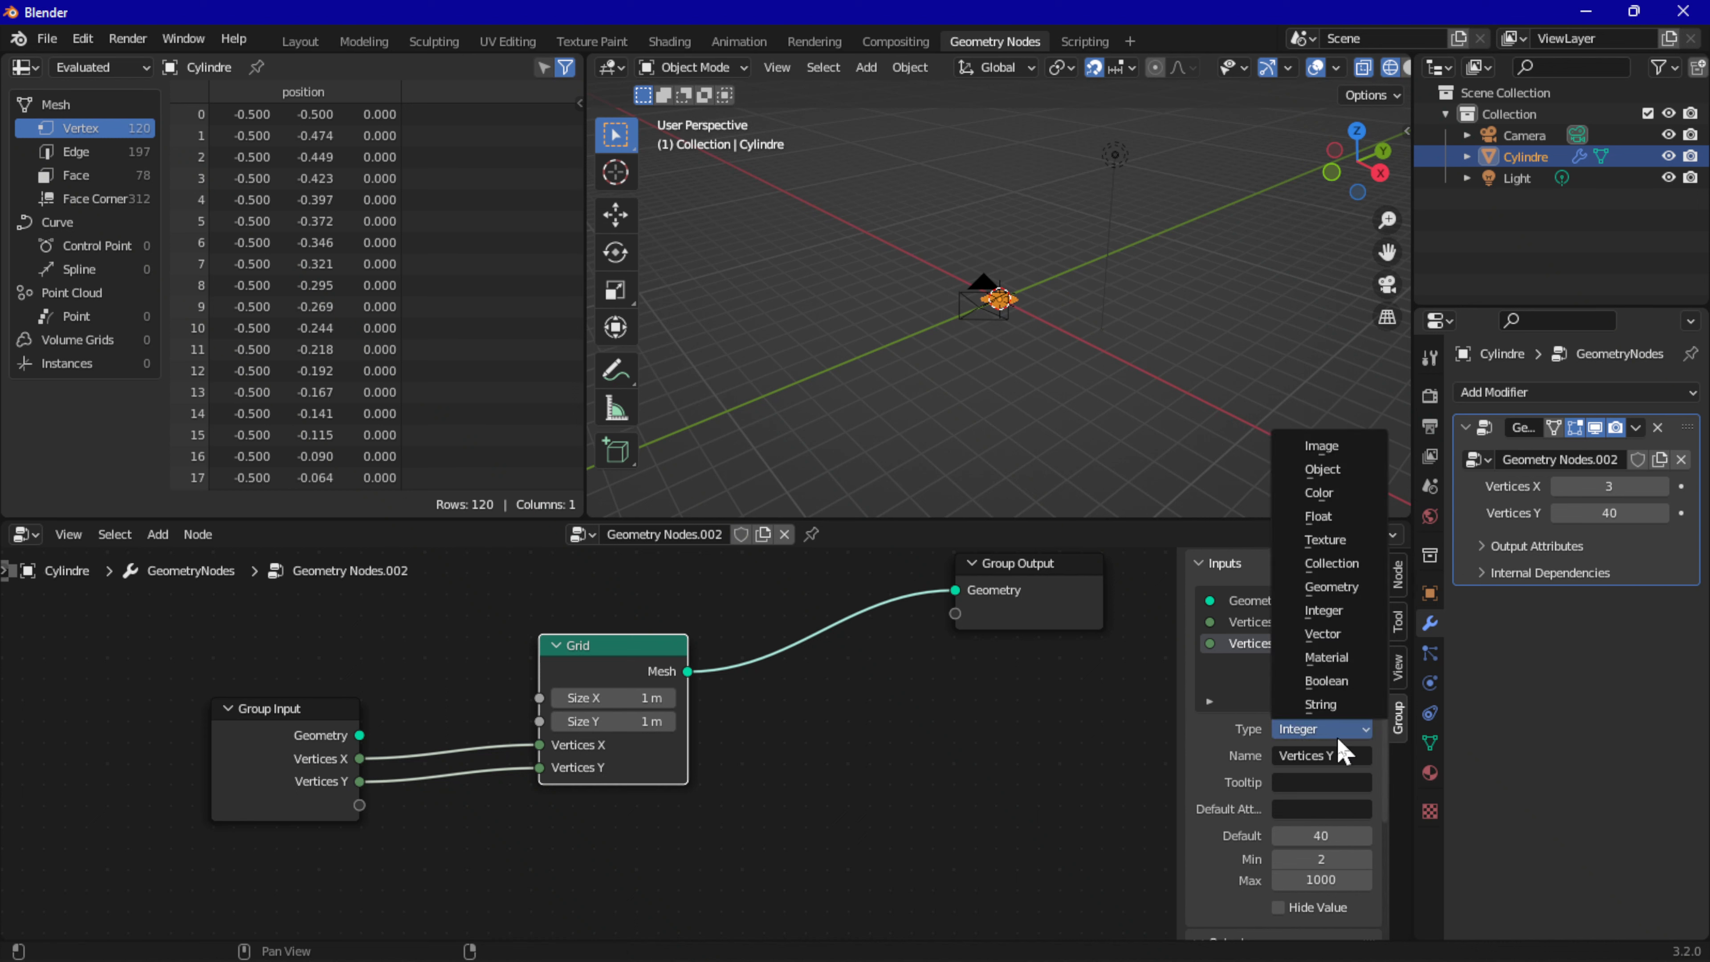
{"action": "left_click", "coordinate": [1319, 519]}
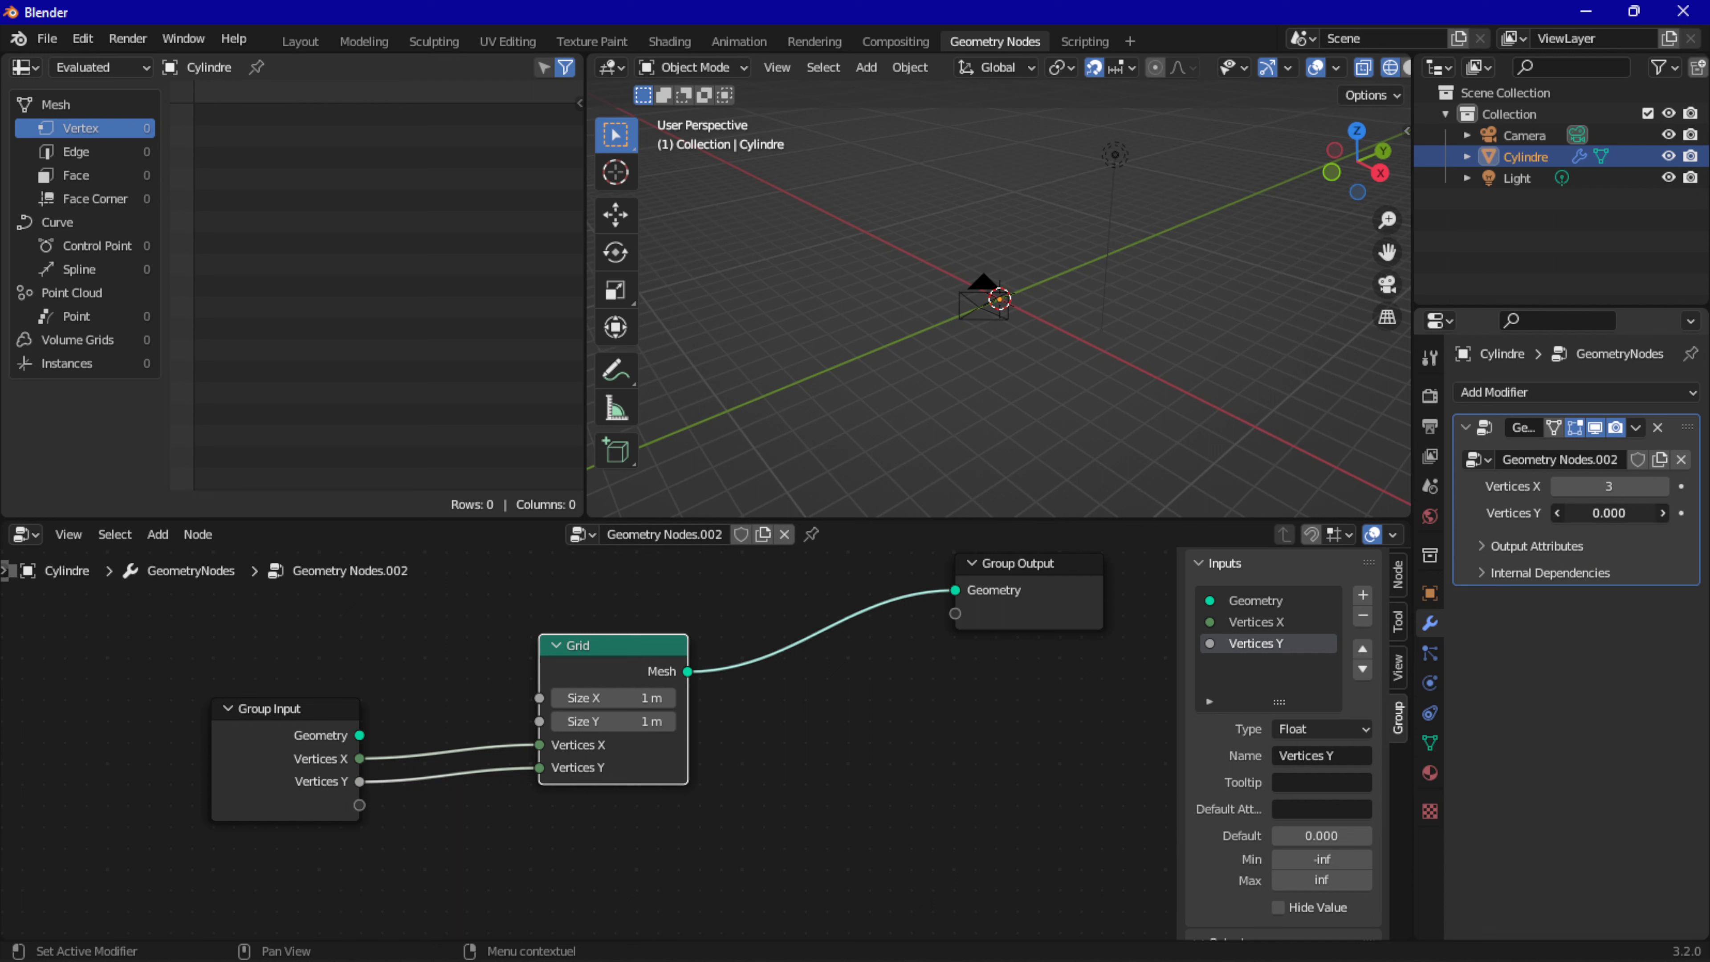
{"action": "left_click_drag", "start_coordinate": [1609, 512], "coordinate": [4, 764]}
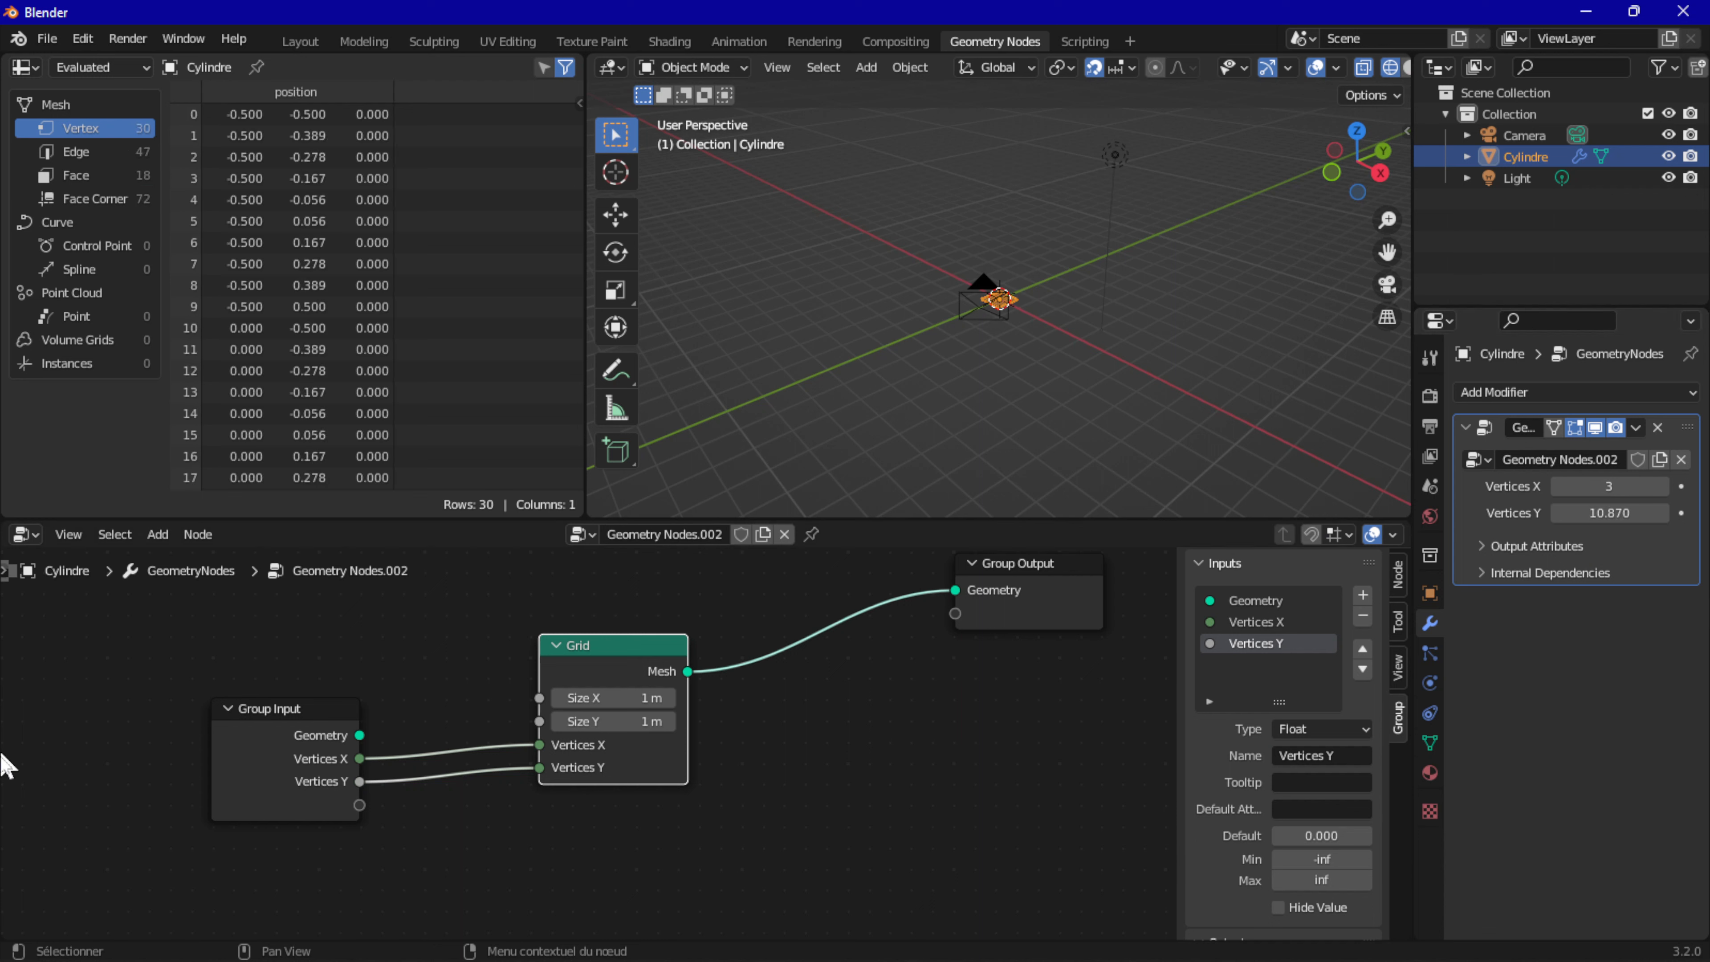
Step: Set the Grid's Size X to 17 m and Size Y to 17.9 m, and the modifier's Vertices Y to 16.160
{"action": "left_click_drag", "start_coordinate": [589, 698], "coordinate": [522, 751]}
{"action": "left_click_drag", "start_coordinate": [1608, 512], "coordinate": [1672, 512]}
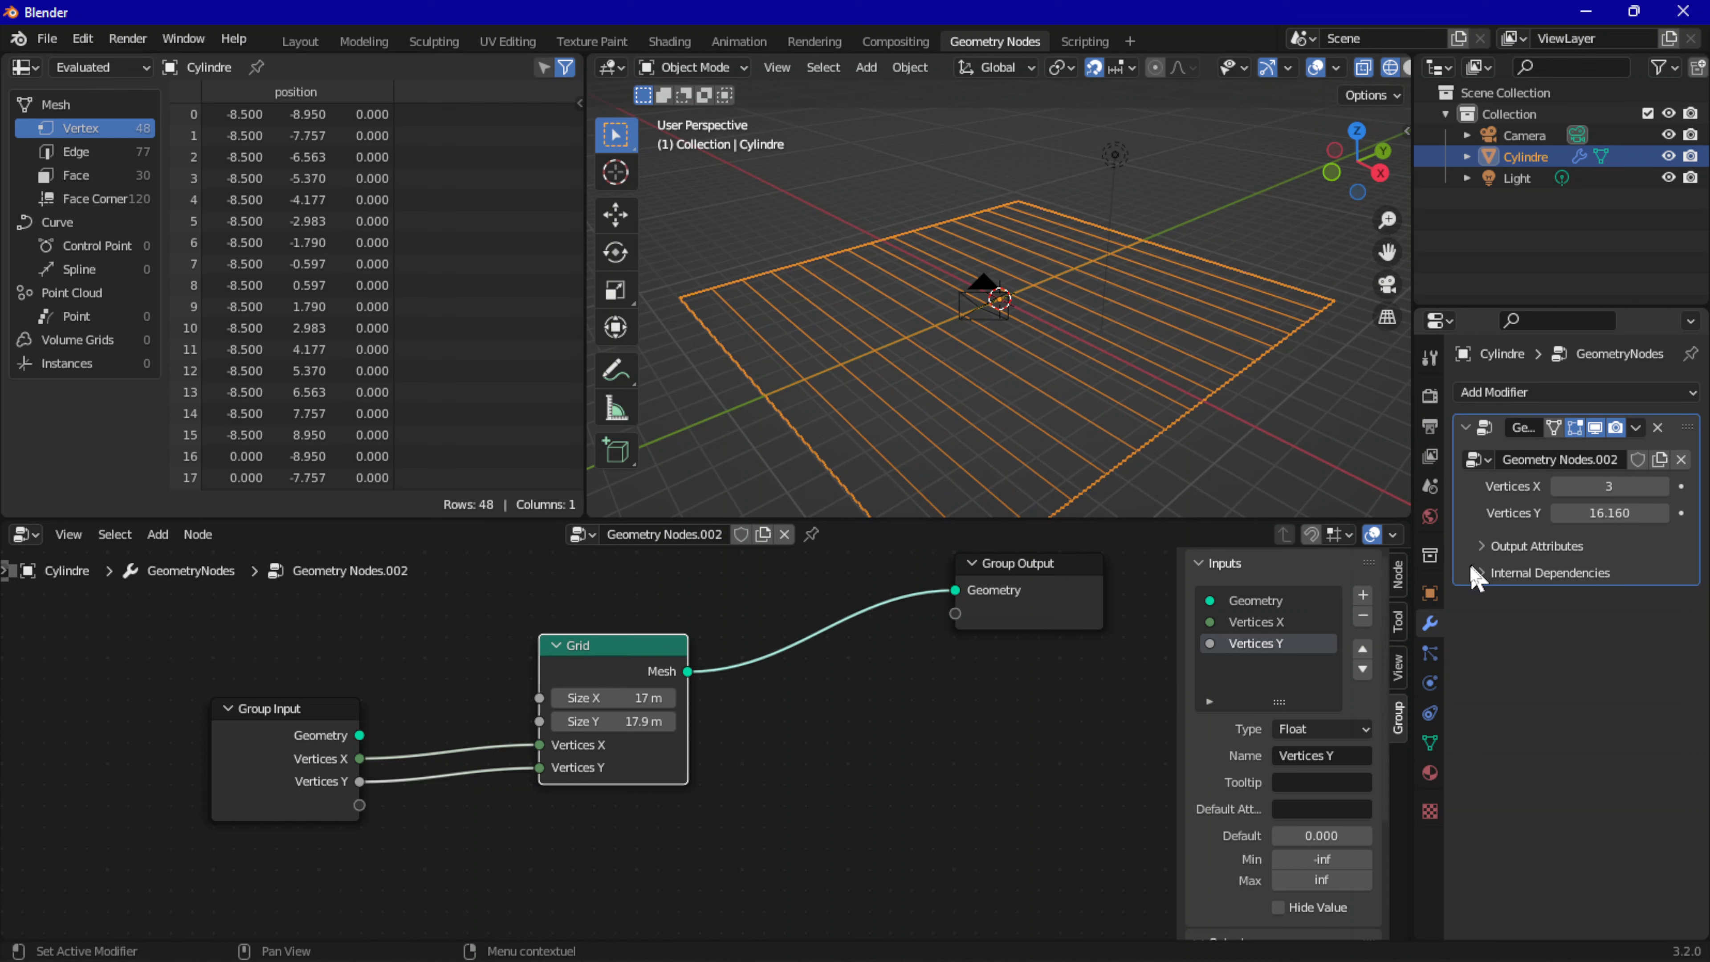
Step: Change the Vertices Y group input's type to Integer and set its modifier value to 80
{"action": "left_click", "coordinate": [1296, 730]}
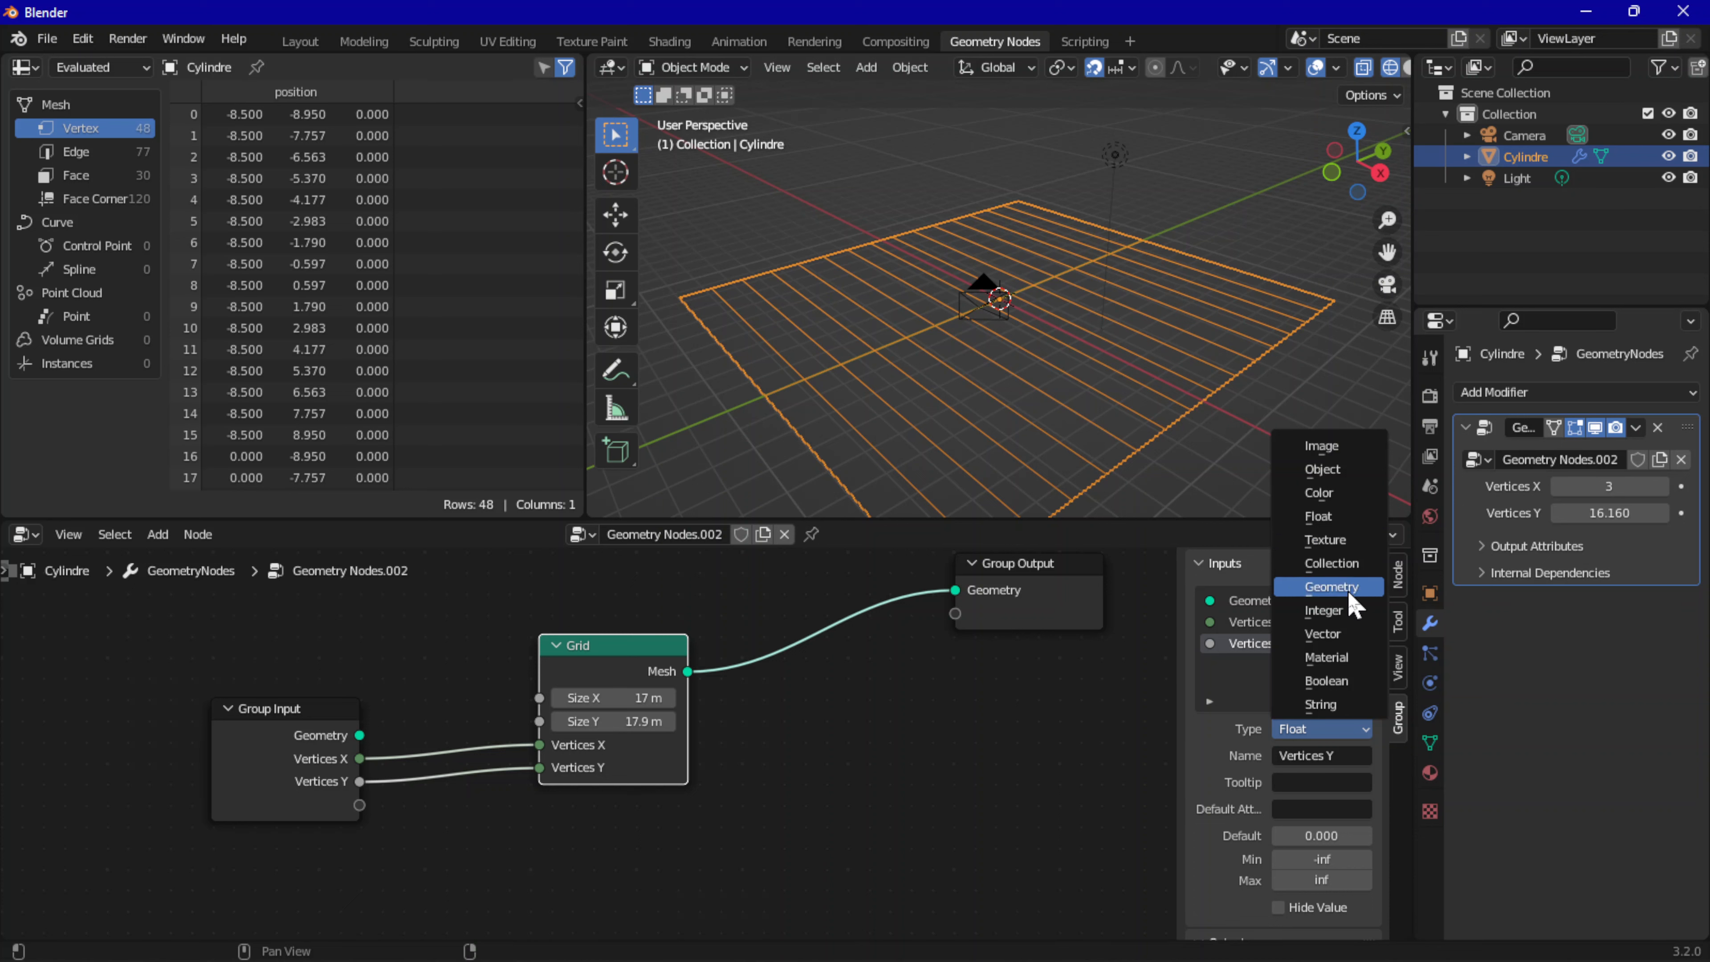
{"action": "left_click", "coordinate": [1336, 610]}
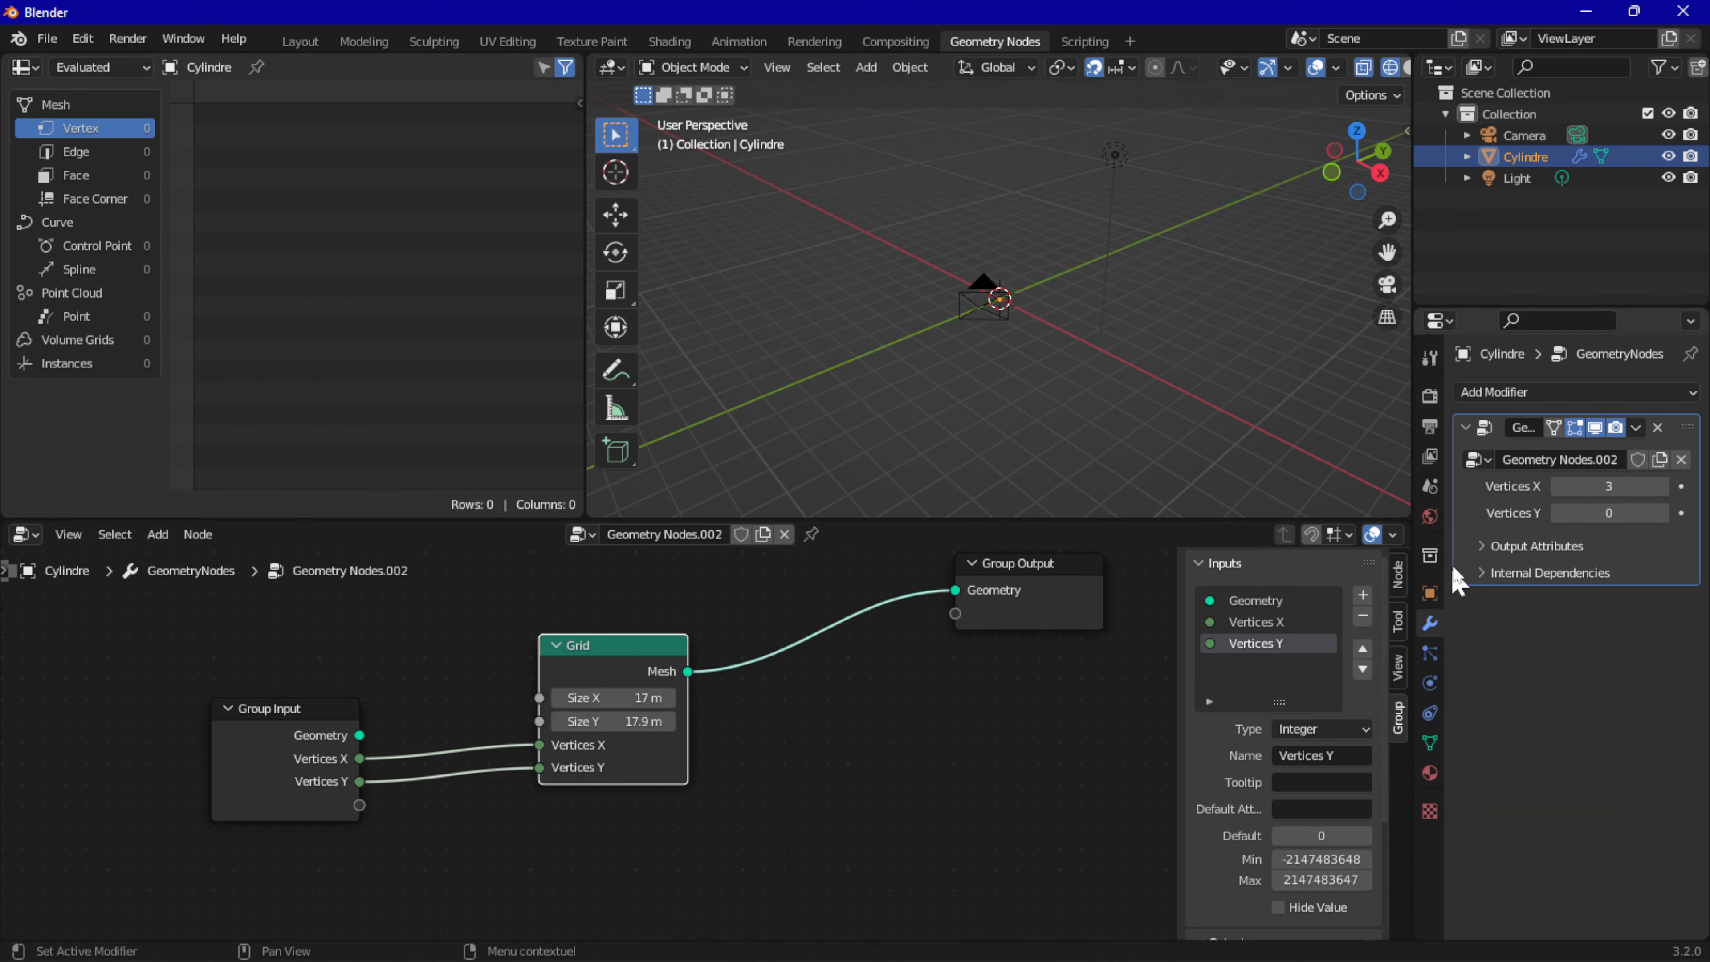
{"action": "left_click_drag", "start_coordinate": [1602, 515], "coordinate": [1657, 514]}
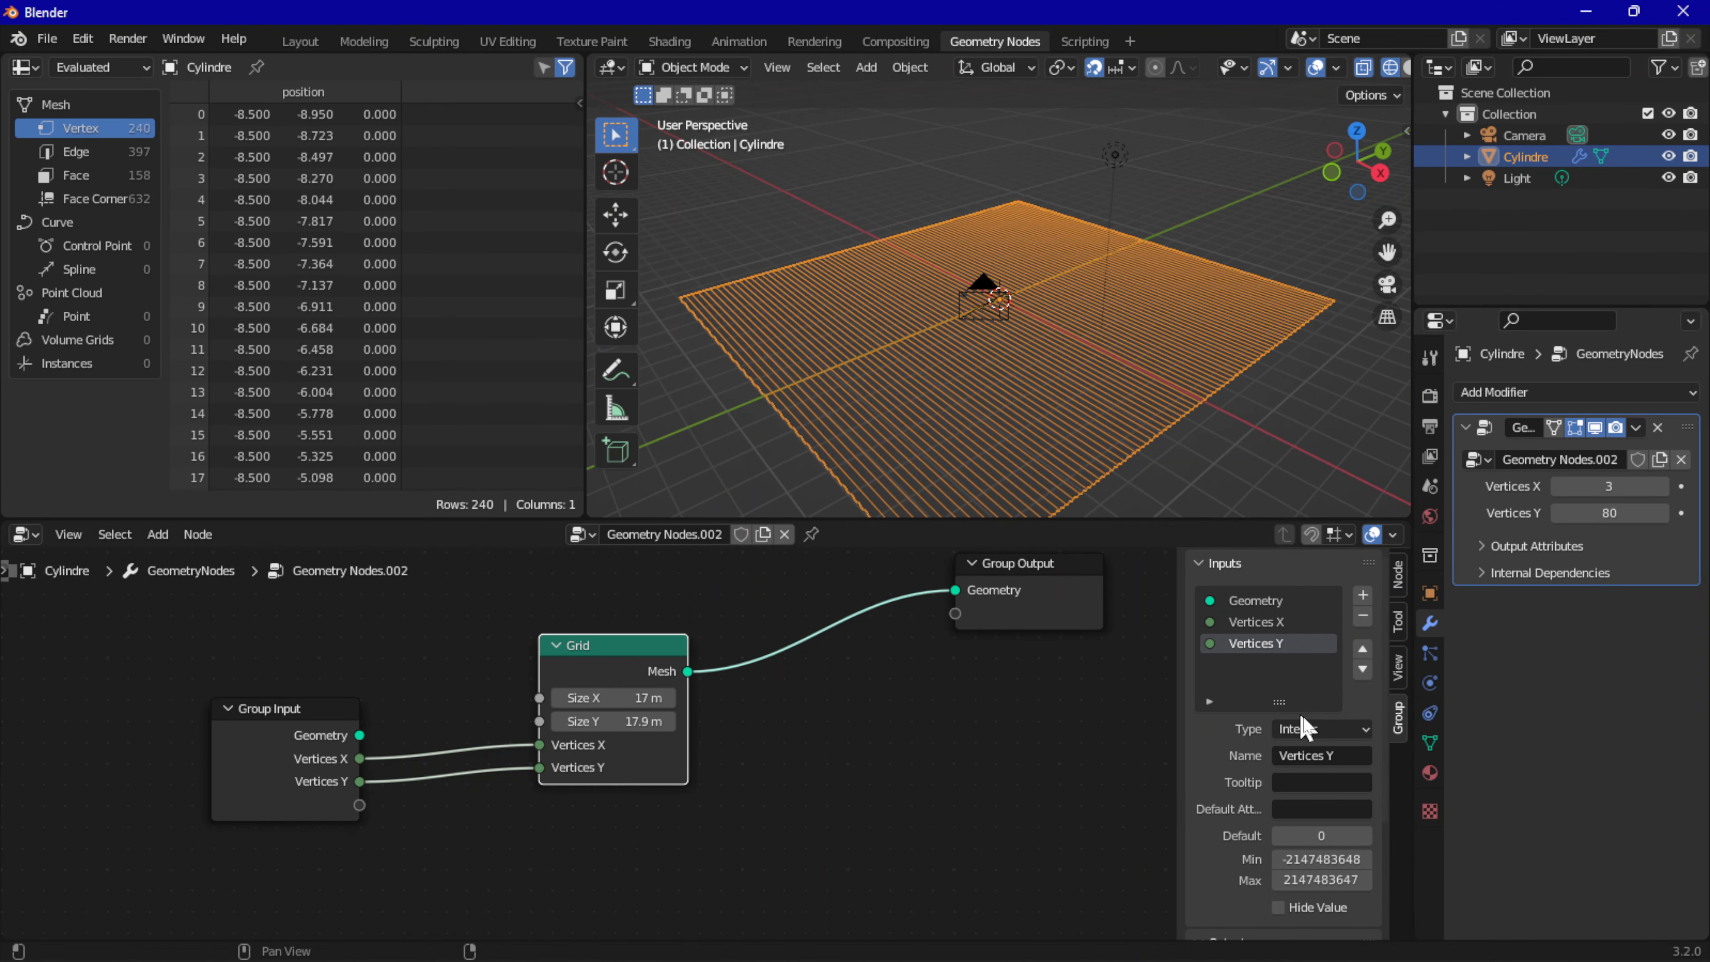
{"action": "left_click", "coordinate": [1329, 729]}
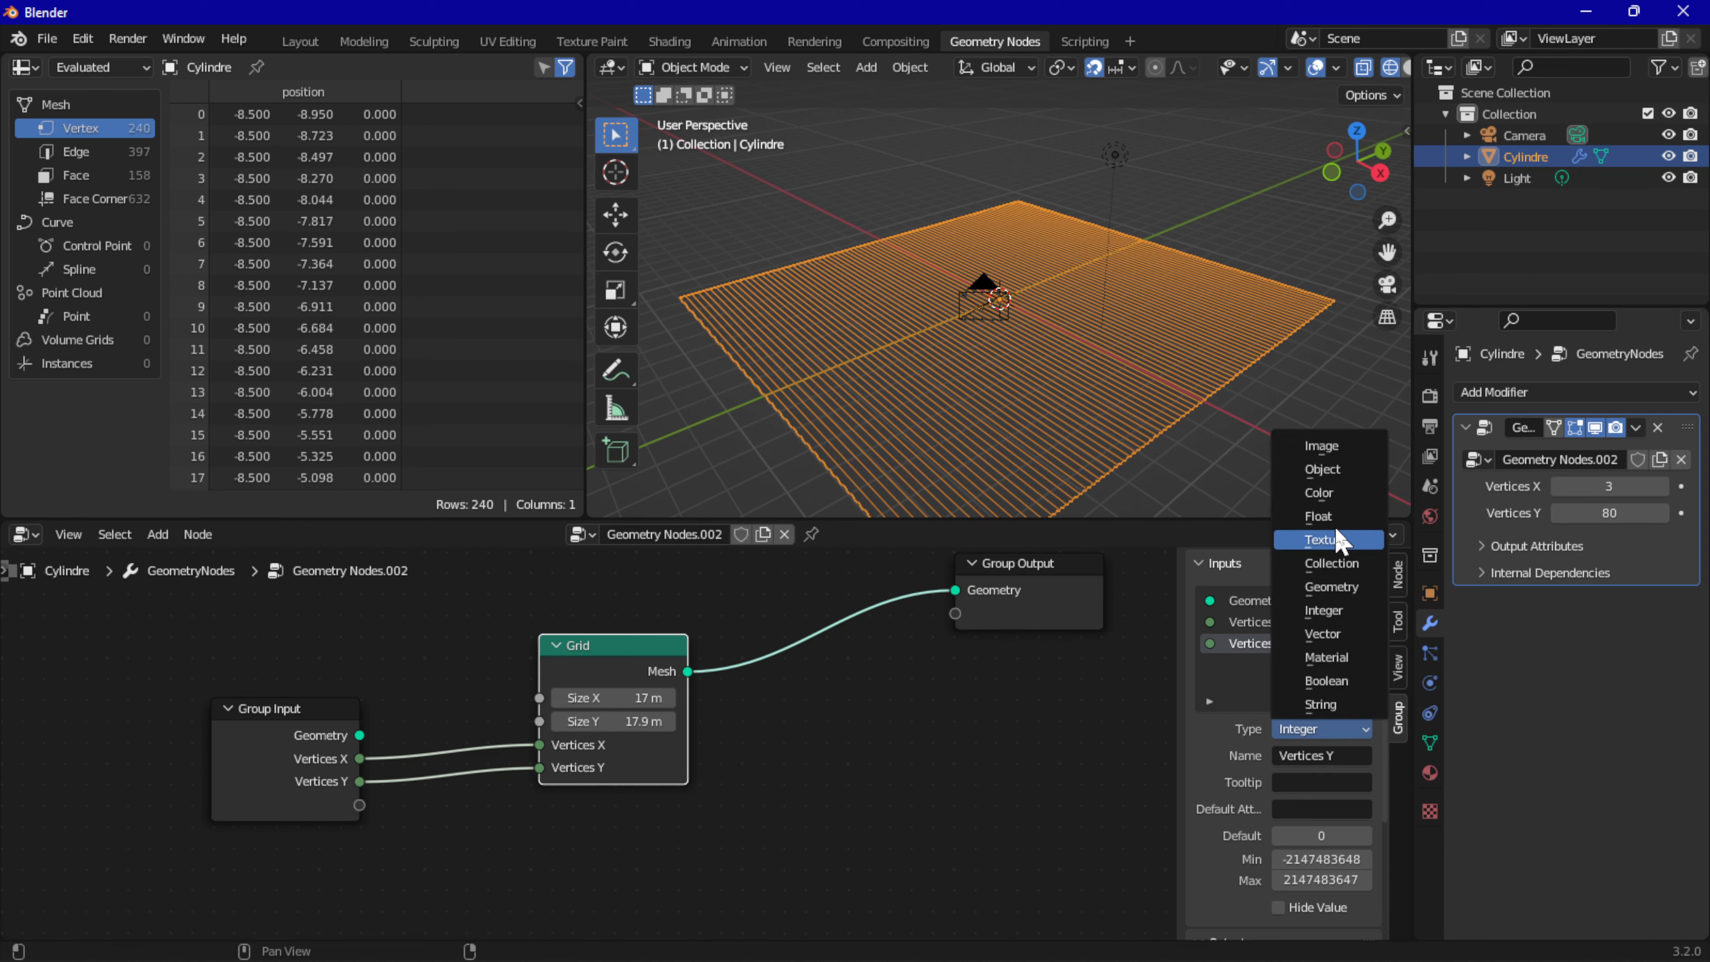
{"action": "left_click", "coordinate": [159, 535]}
{"action": "mouse_move", "coordinate": [175, 376]}
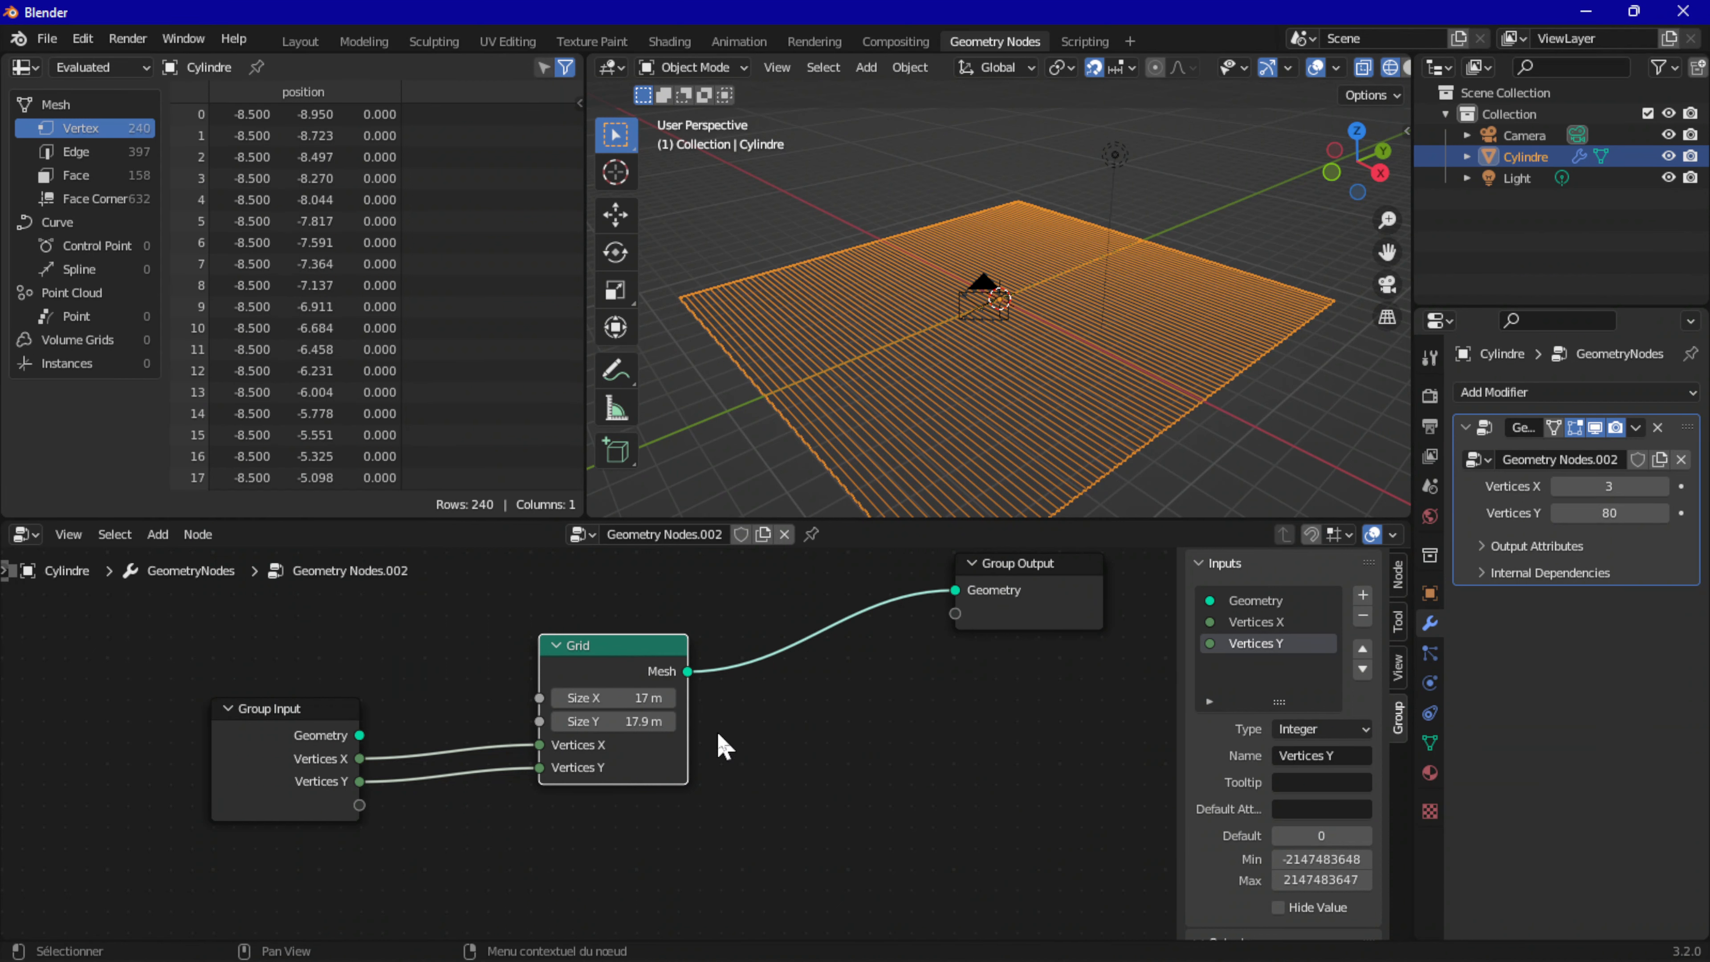
Step: Set the Grid's Size X to 22.1 m, and add an Integer node above the Group Input, moved farther from the Grid
{"action": "left_click_drag", "start_coordinate": [650, 696], "coordinate": [690, 696]}
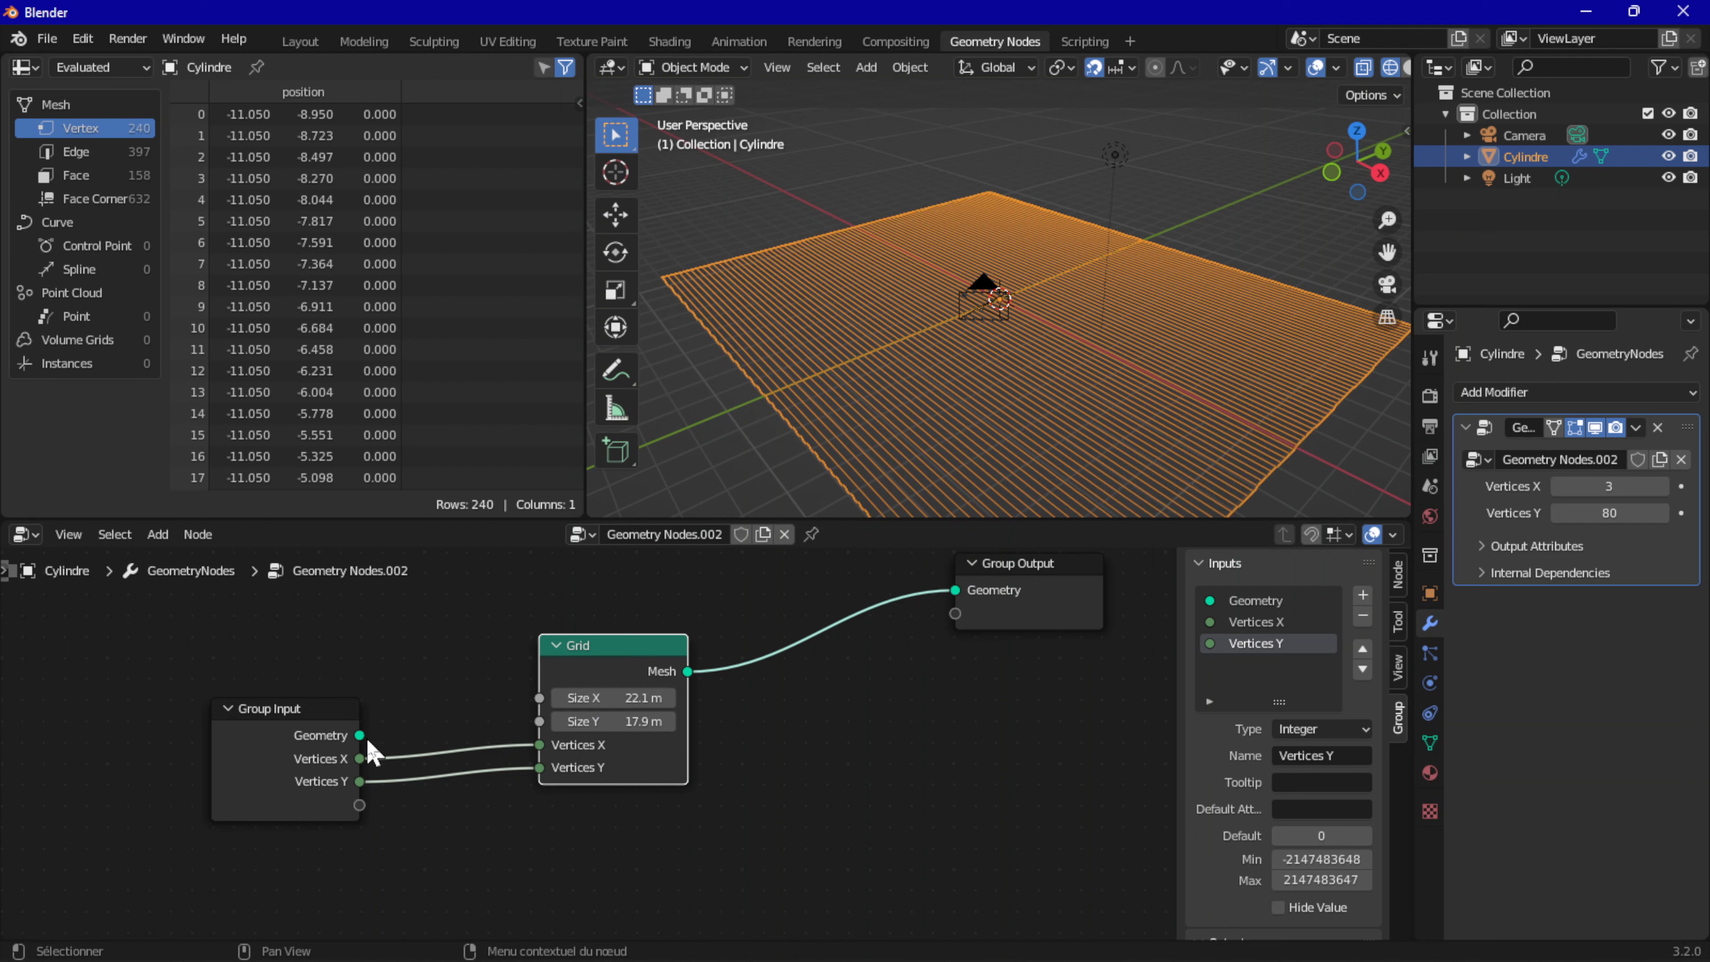
{"action": "left_click_drag", "start_coordinate": [302, 710], "coordinate": [156, 717]}
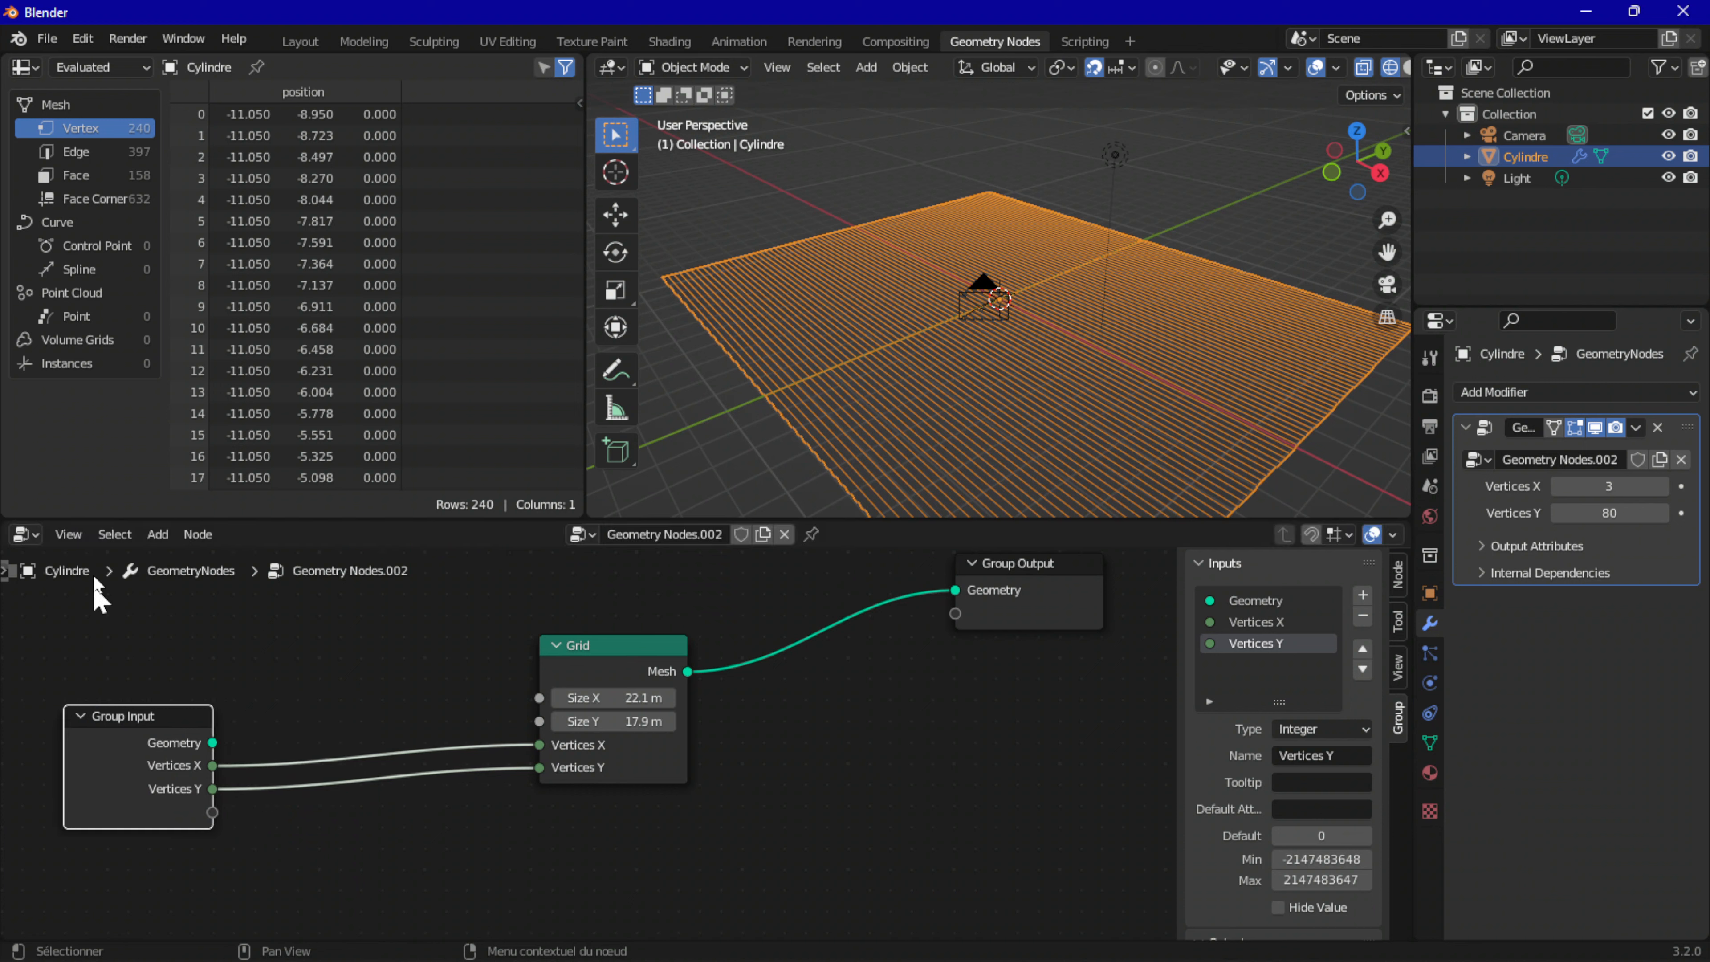
{"action": "left_click", "coordinate": [155, 535]}
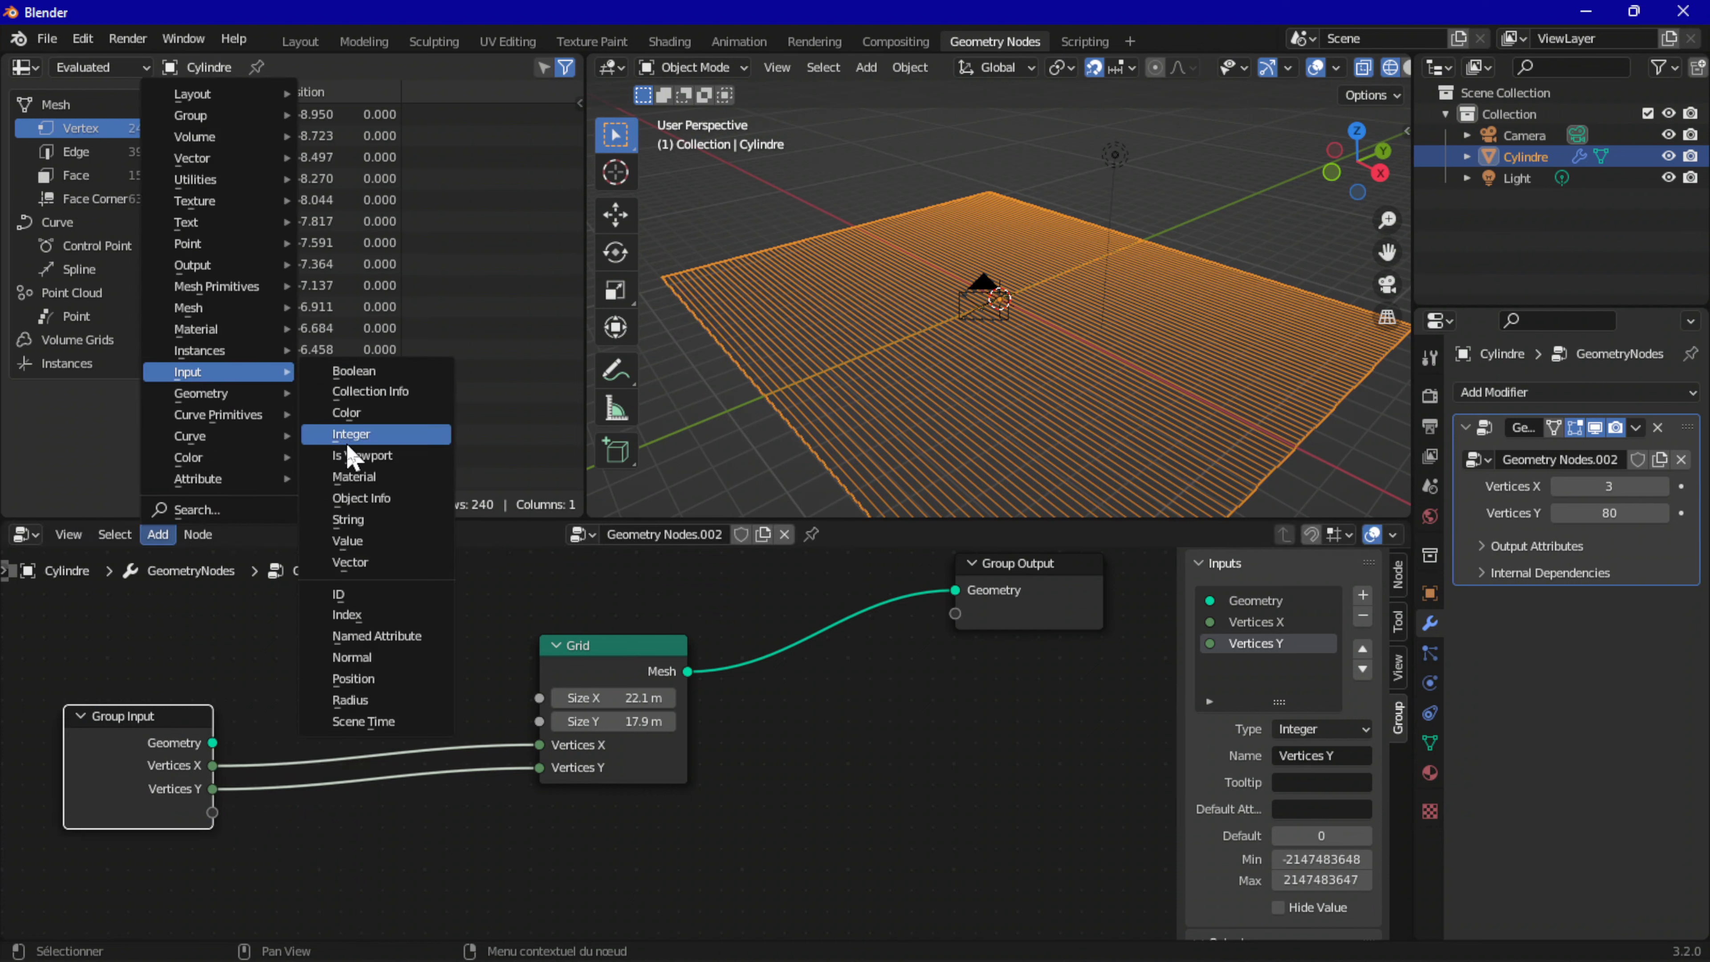
{"action": "left_click", "coordinate": [363, 435]}
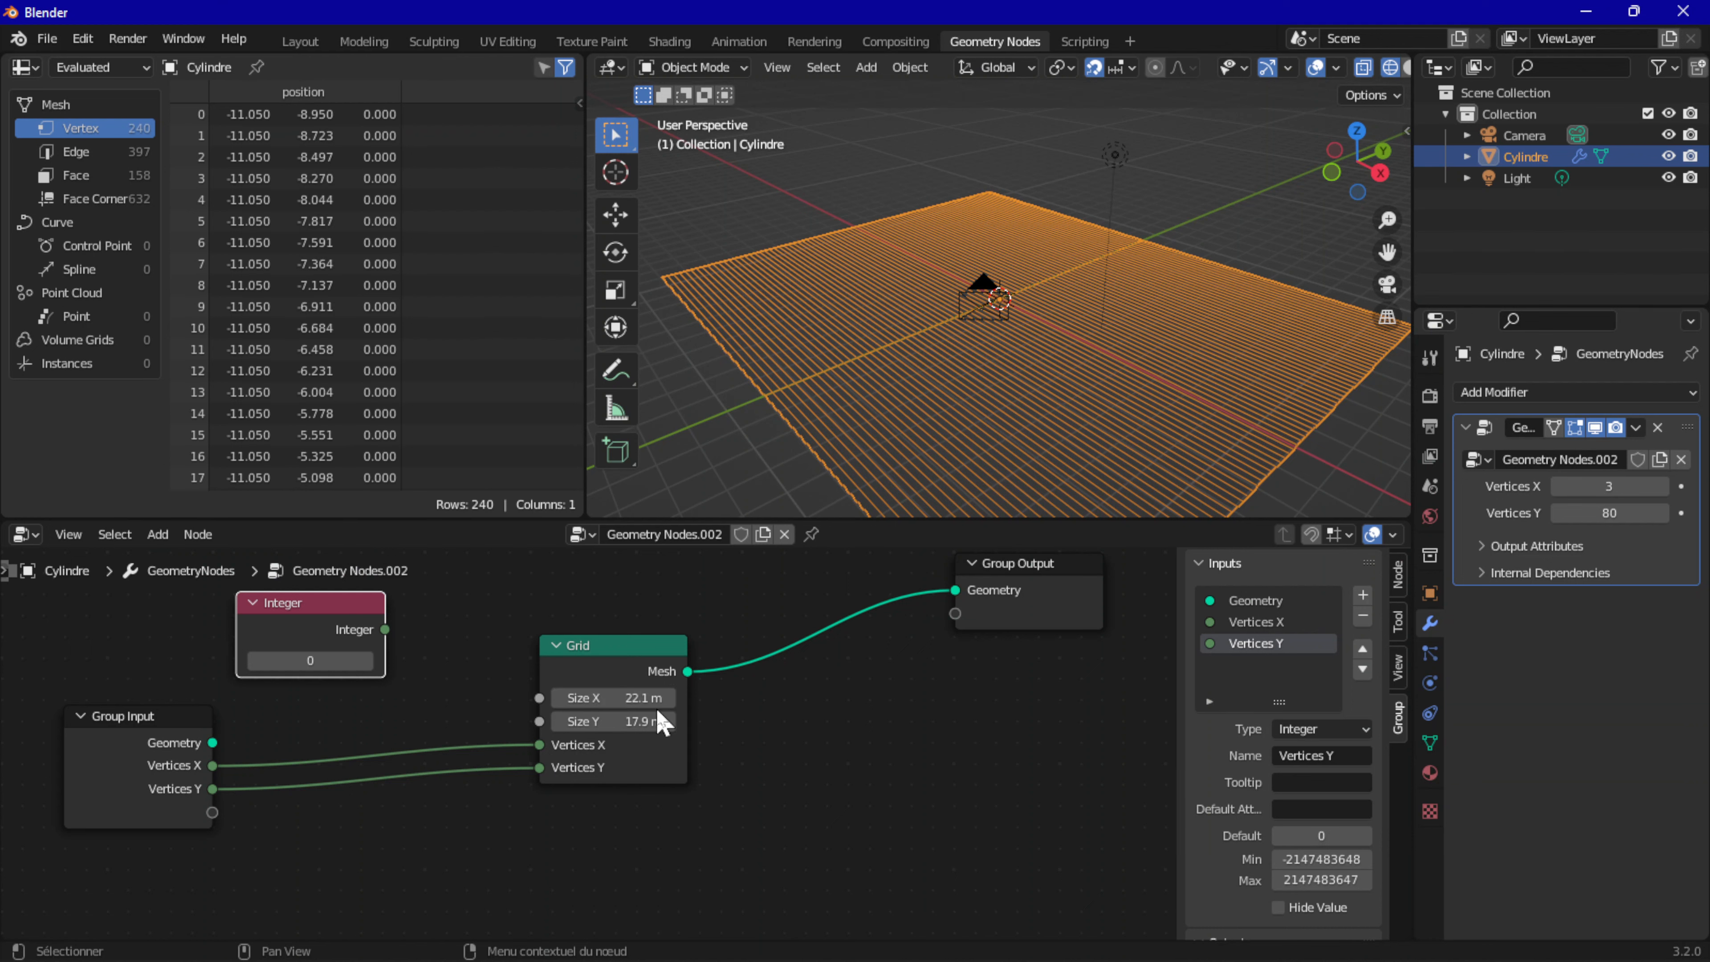
Step: Disconnect the Group Input from the Grid's Vertices X and set that vertex count to 21 on the Grid
{"action": "left_click_drag", "start_coordinate": [537, 743], "coordinate": [485, 761]}
{"action": "left_click_drag", "start_coordinate": [612, 744], "coordinate": [517, 696]}
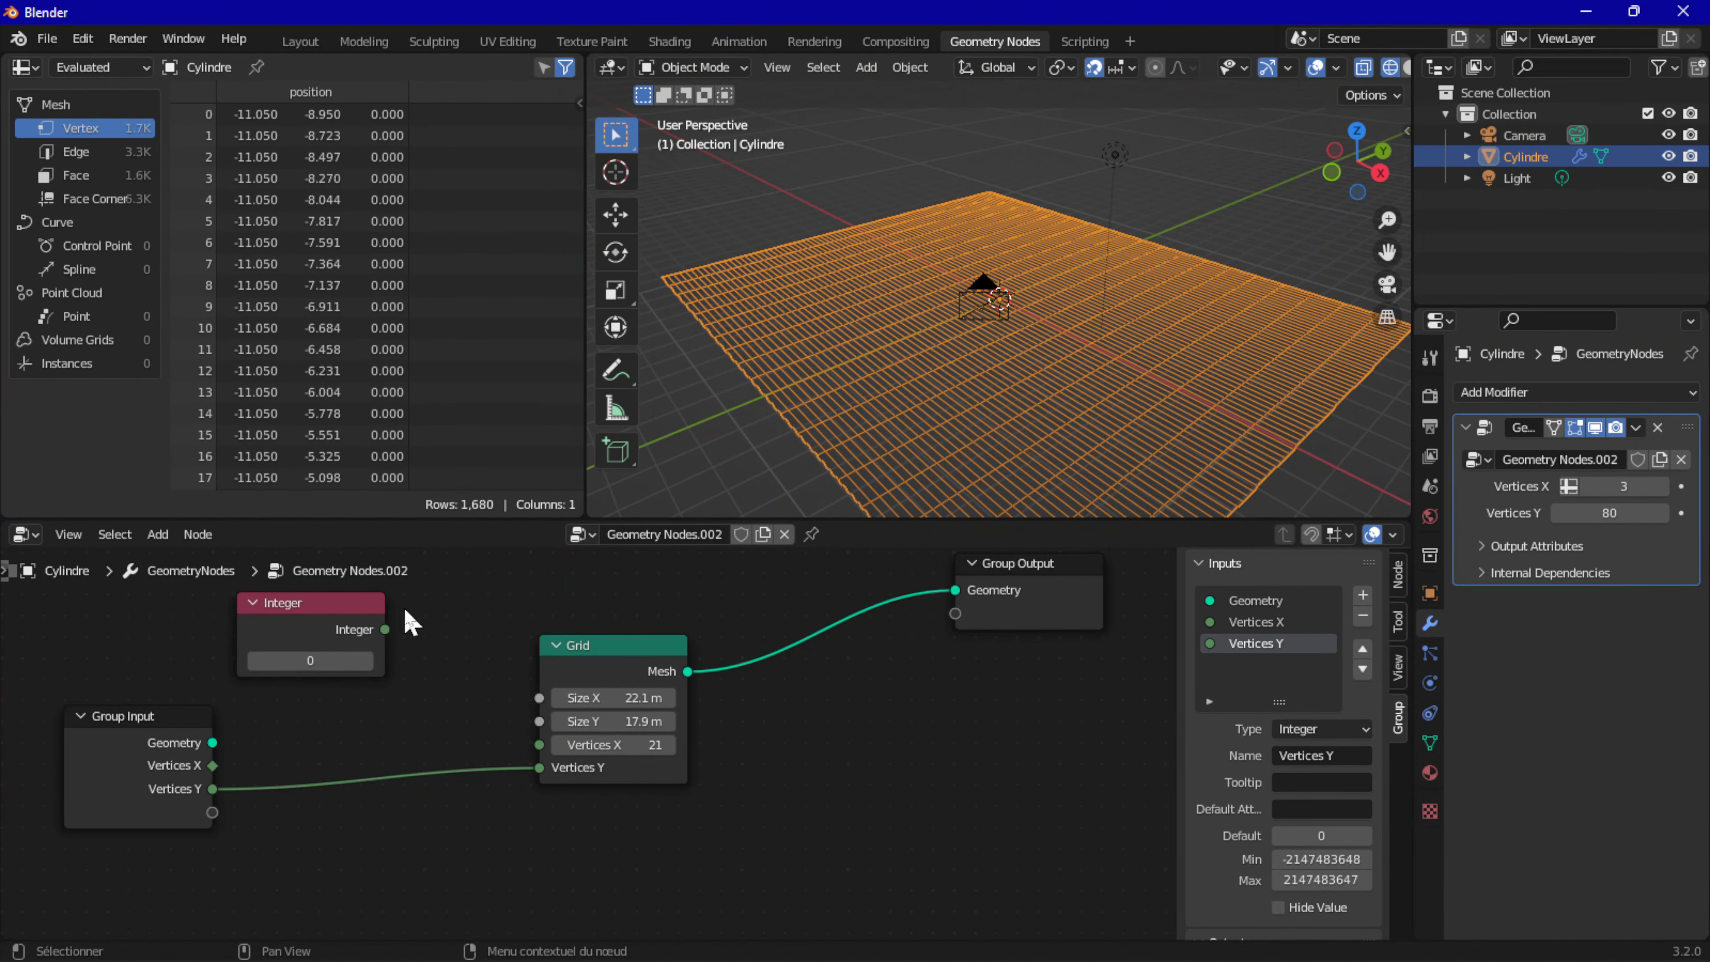
Step: Set the Grid's Size X to 20.5 m and drive its Vertices X with the Integer node, set to 45
{"action": "left_click_drag", "start_coordinate": [334, 659], "coordinate": [386, 680]}
{"action": "left_click_drag", "start_coordinate": [579, 698], "coordinate": [614, 697]}
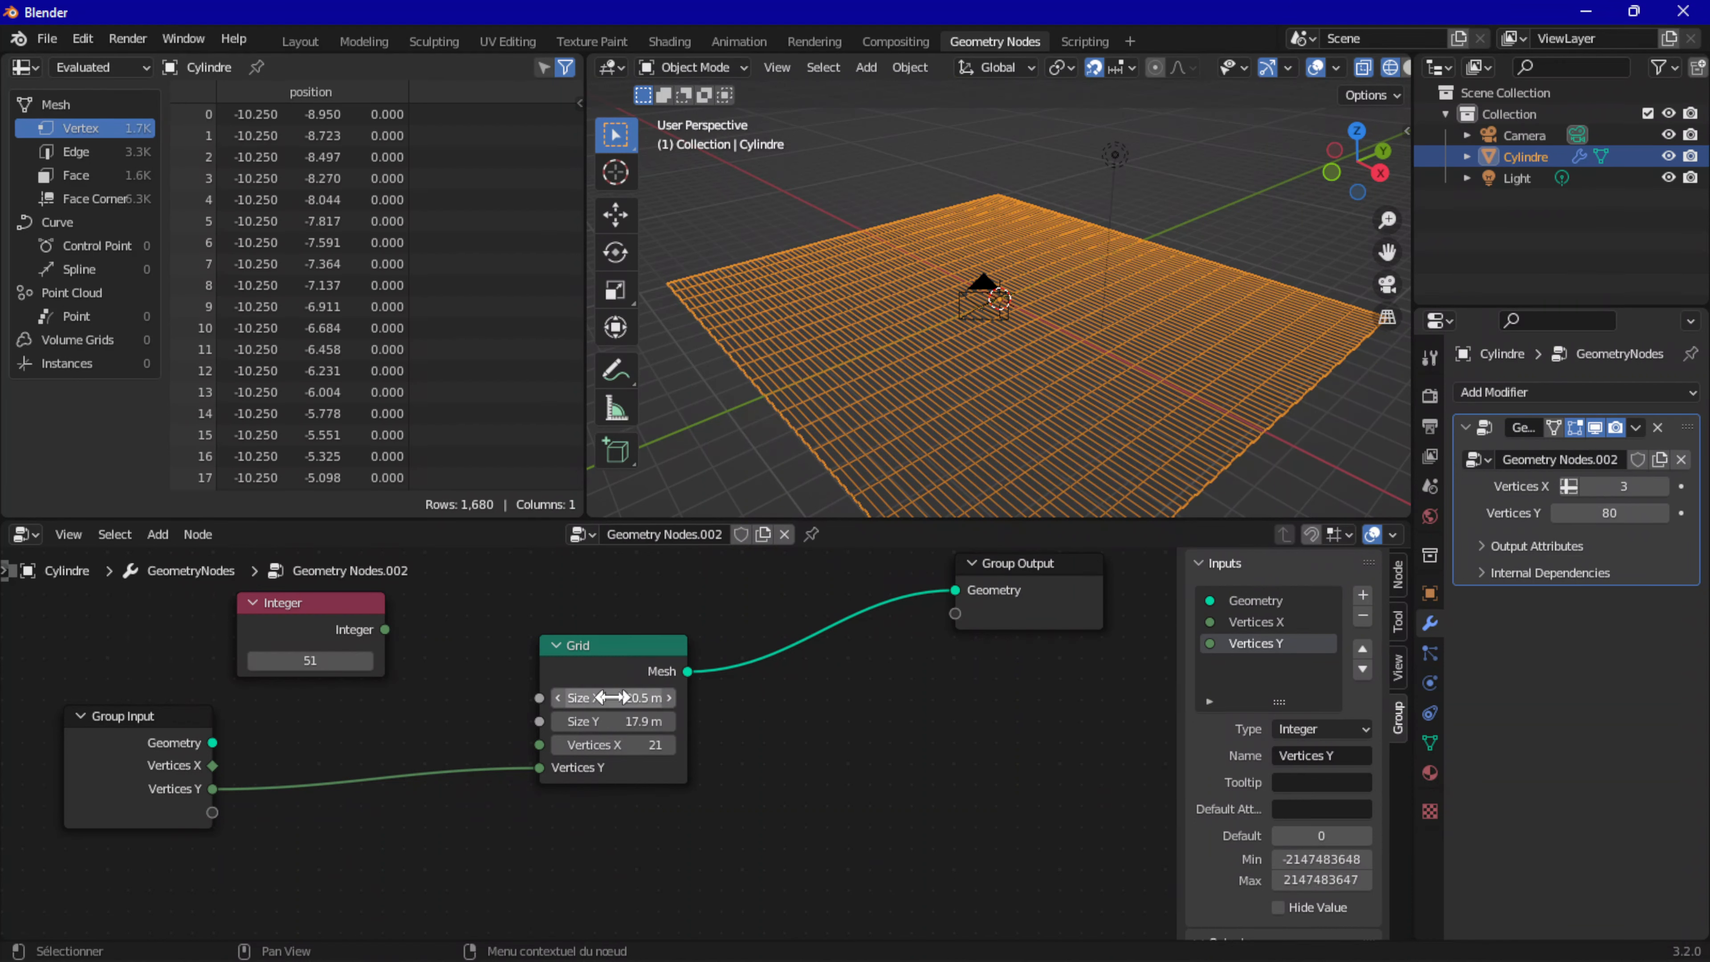
{"action": "left_click_drag", "start_coordinate": [387, 630], "coordinate": [542, 746]}
{"action": "mouse_move", "coordinate": [344, 660]}
{"action": "left_mouse_down"}
{"action": "mouse_move", "coordinate": [377, 660]}
{"action": "mouse_move", "coordinate": [296, 659]}
{"action": "mouse_move", "coordinate": [367, 659]}
{"action": "left_mouse_up"}
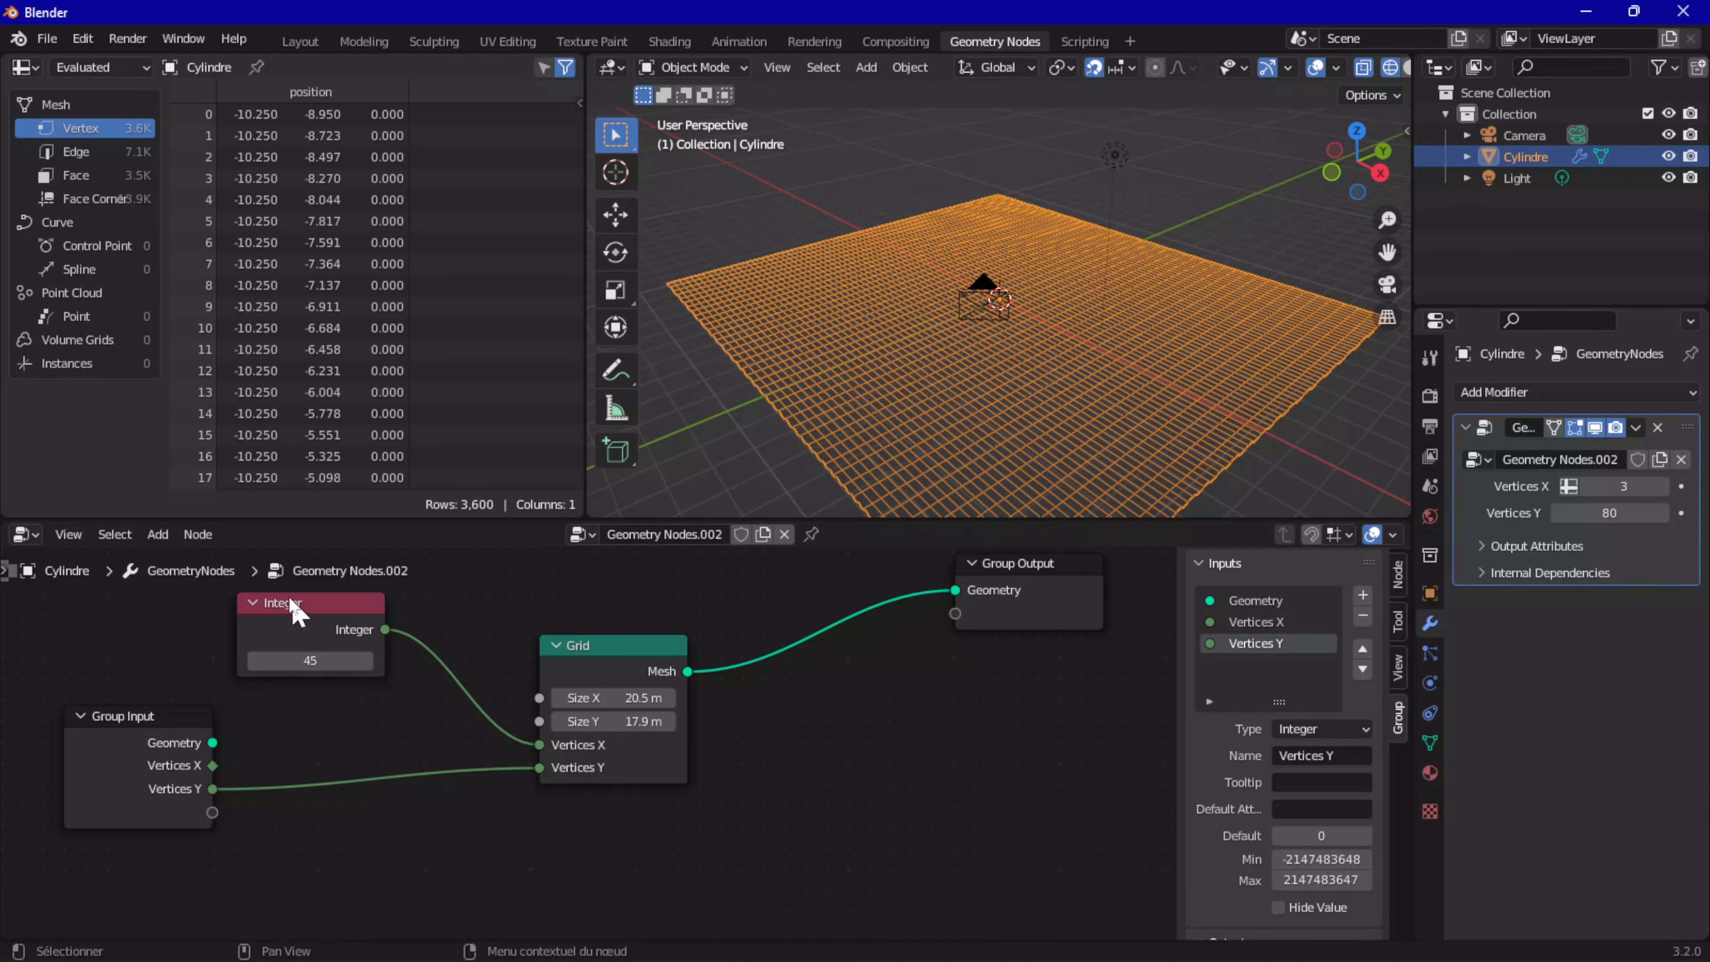
Step: Open the list of Input nodes that can be added to the node tree
{"action": "left_click", "coordinate": [159, 534]}
{"action": "mouse_move", "coordinate": [202, 372]}
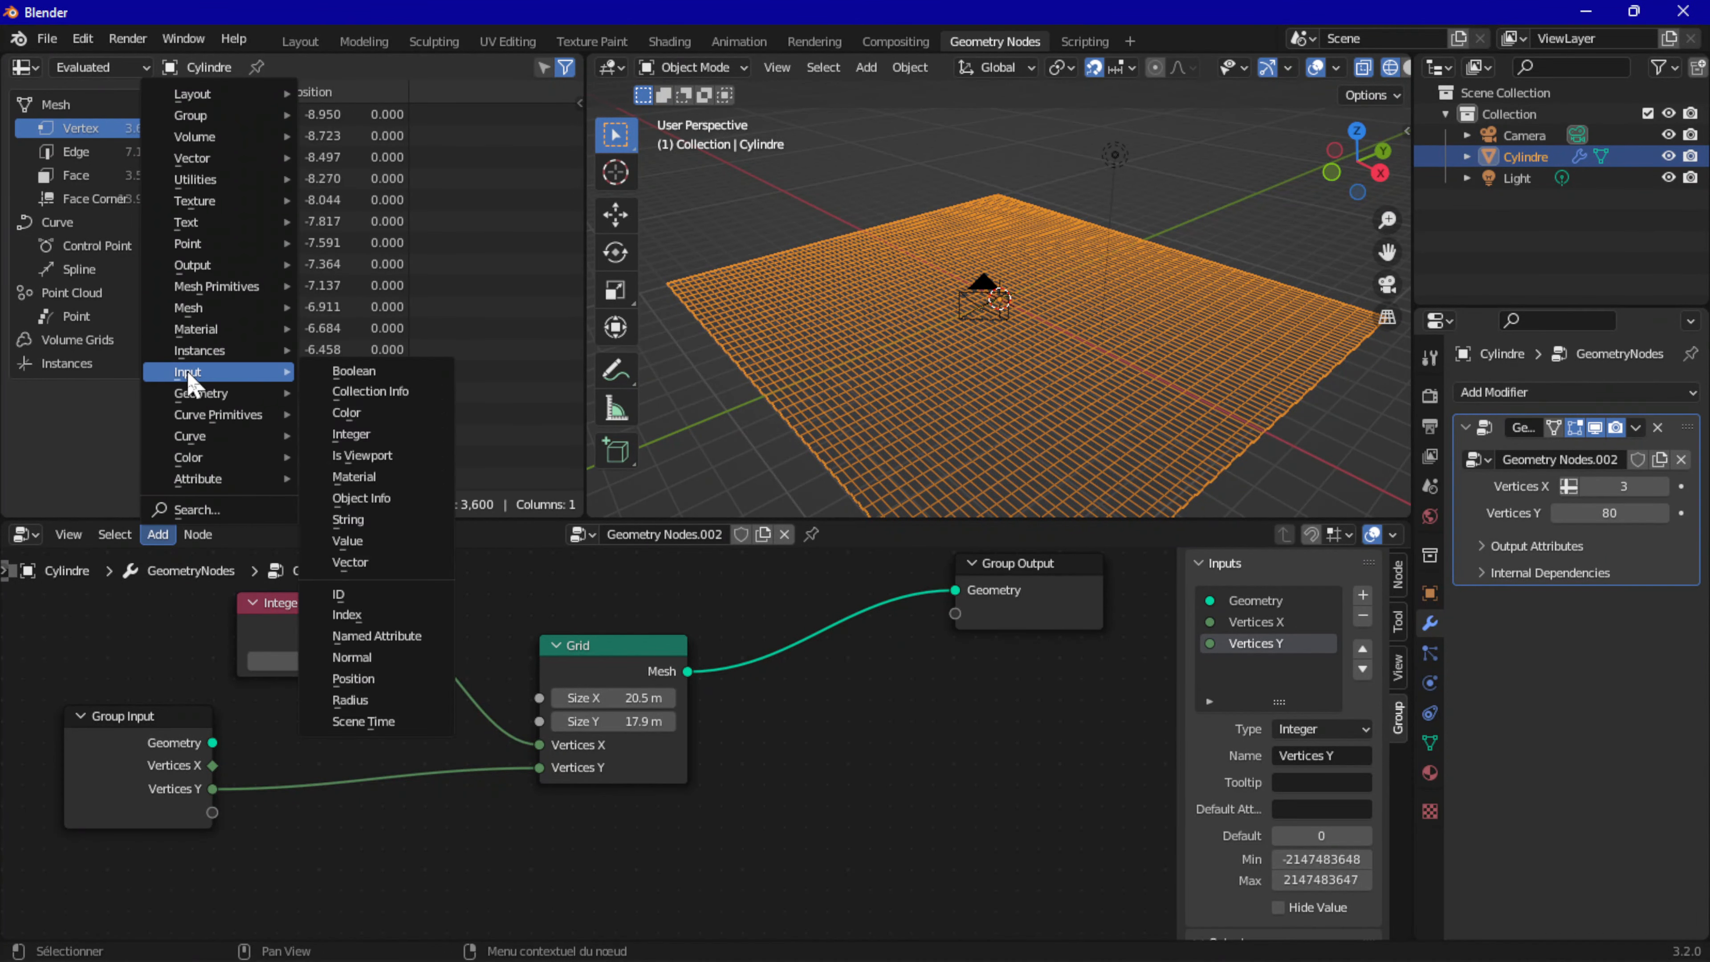